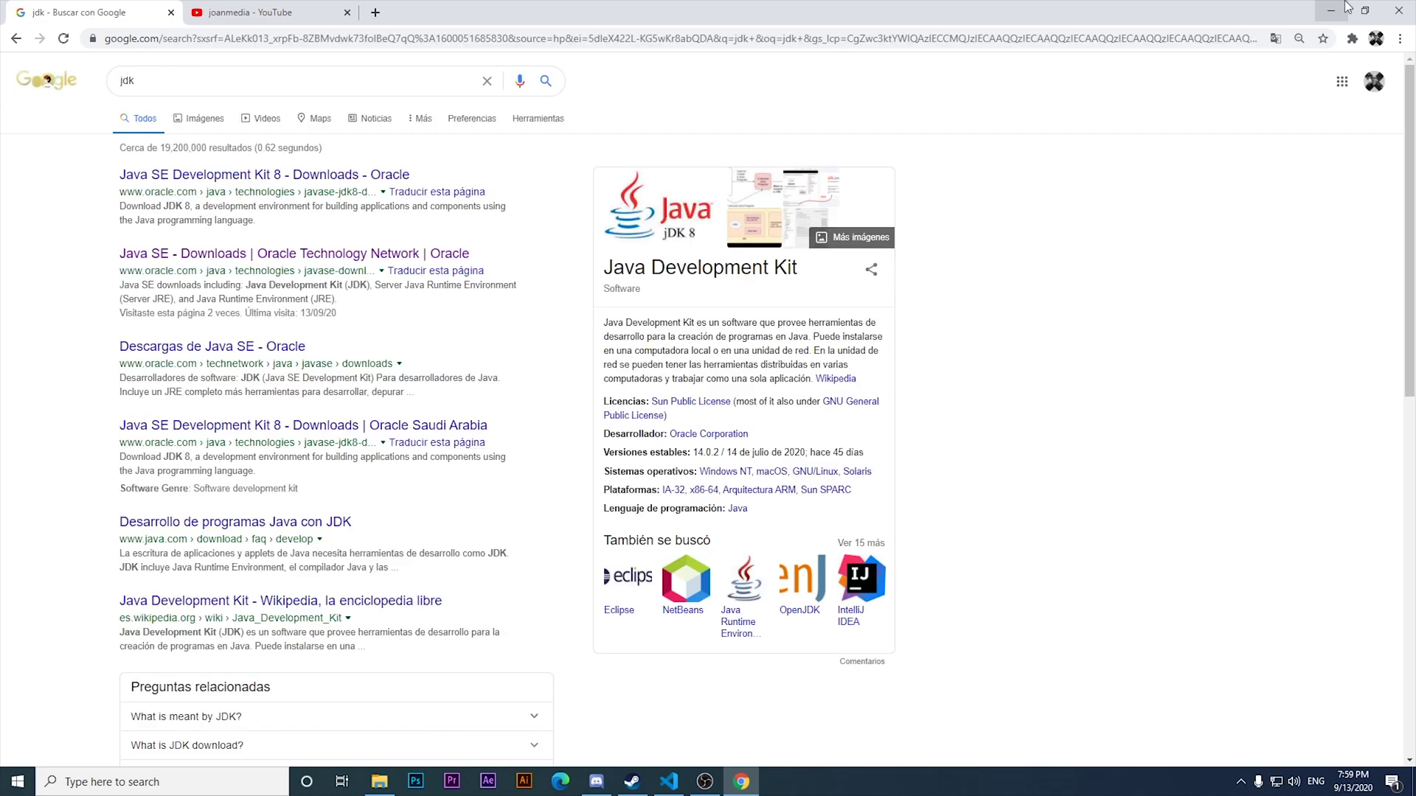
Open Oracle's Java SE downloads page, then return to the jdk search results.
{"action": "left_click", "coordinate": [402, 255]}
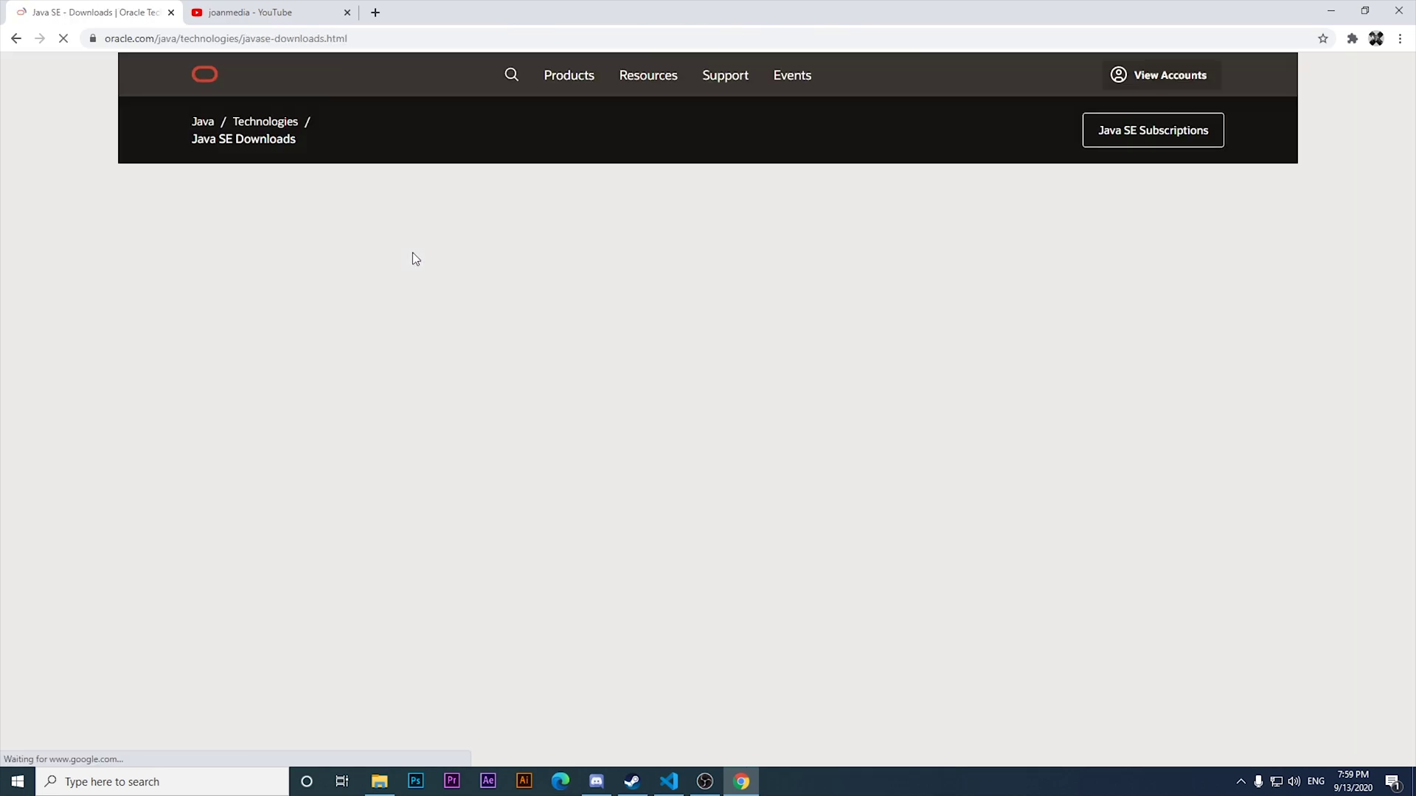
{"action": "scroll", "coordinate": [560, 262], "scroll_direction": "down", "scroll_amount": 1}
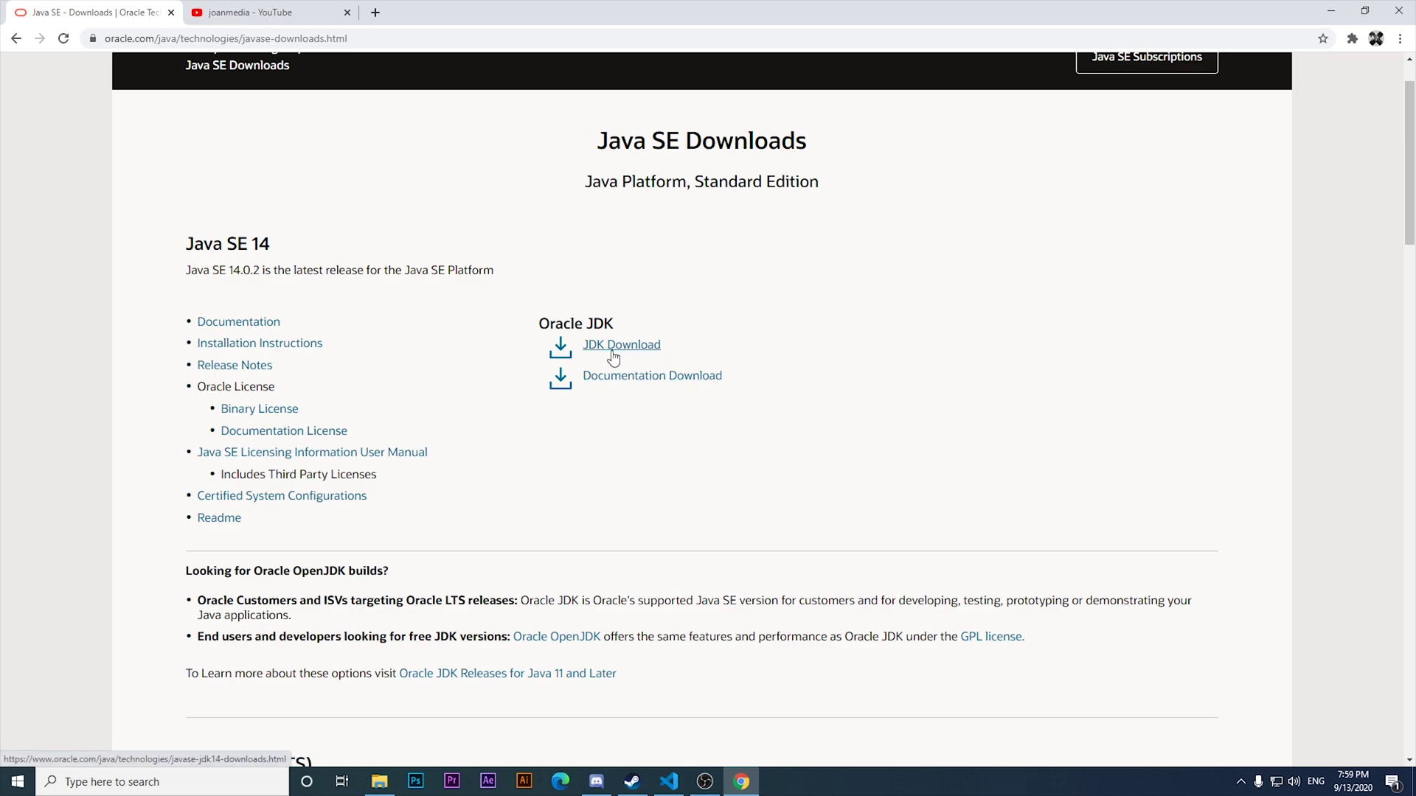
{"action": "left_click", "coordinate": [15, 37]}
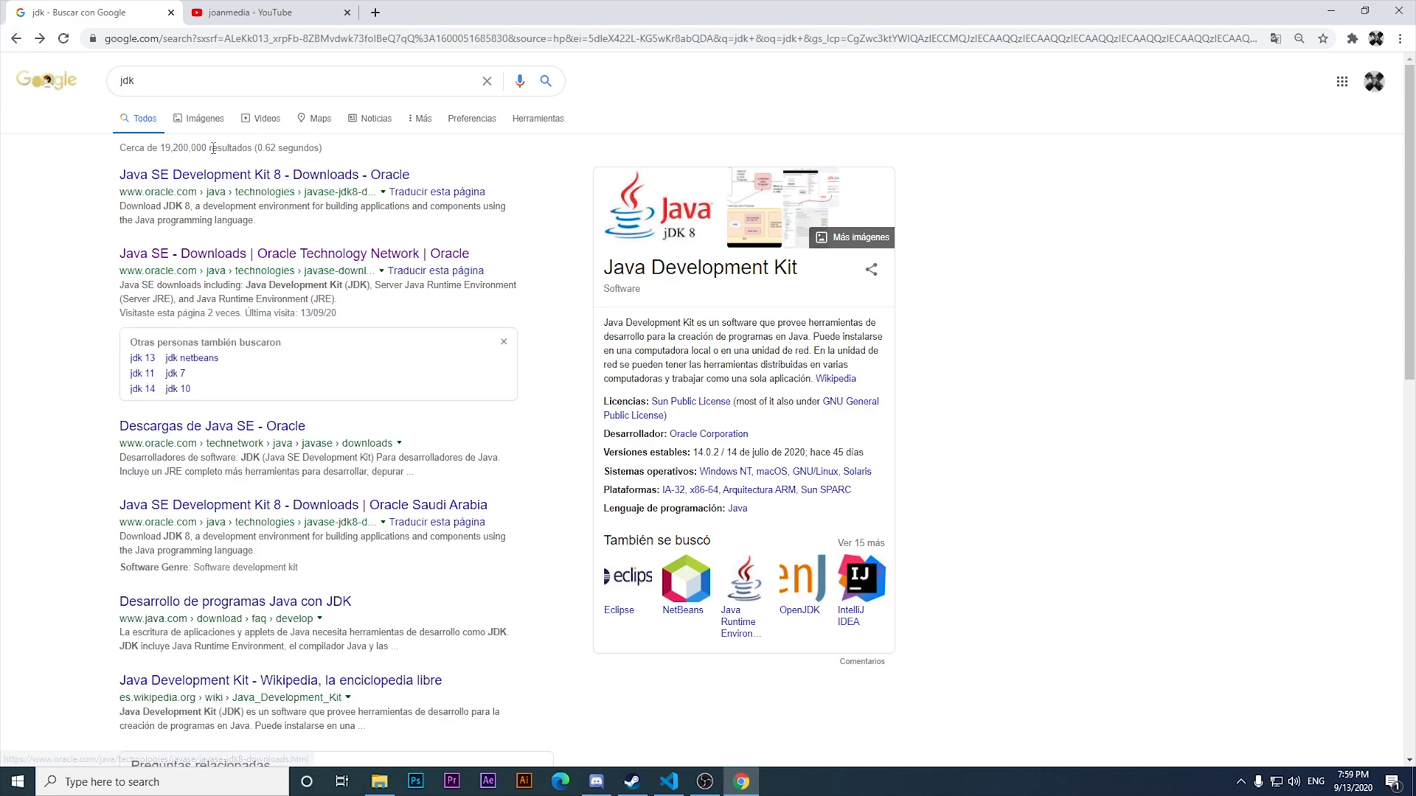
{"action": "left_click", "coordinate": [172, 78]}
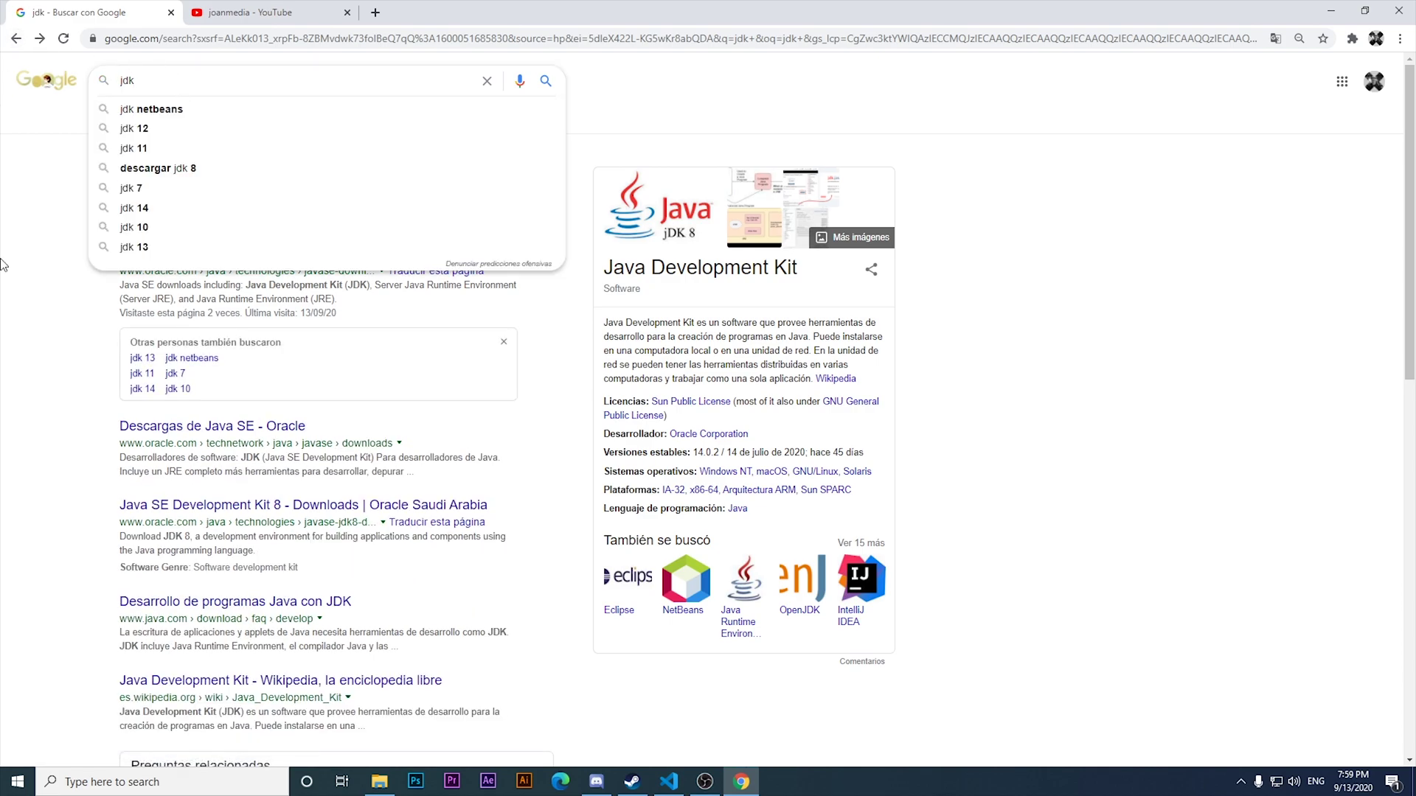
{"action": "left_click", "coordinate": [614, 316]}
{"action": "double_click", "coordinate": [136, 80]}
{"action": "left_click", "coordinate": [82, 214]}
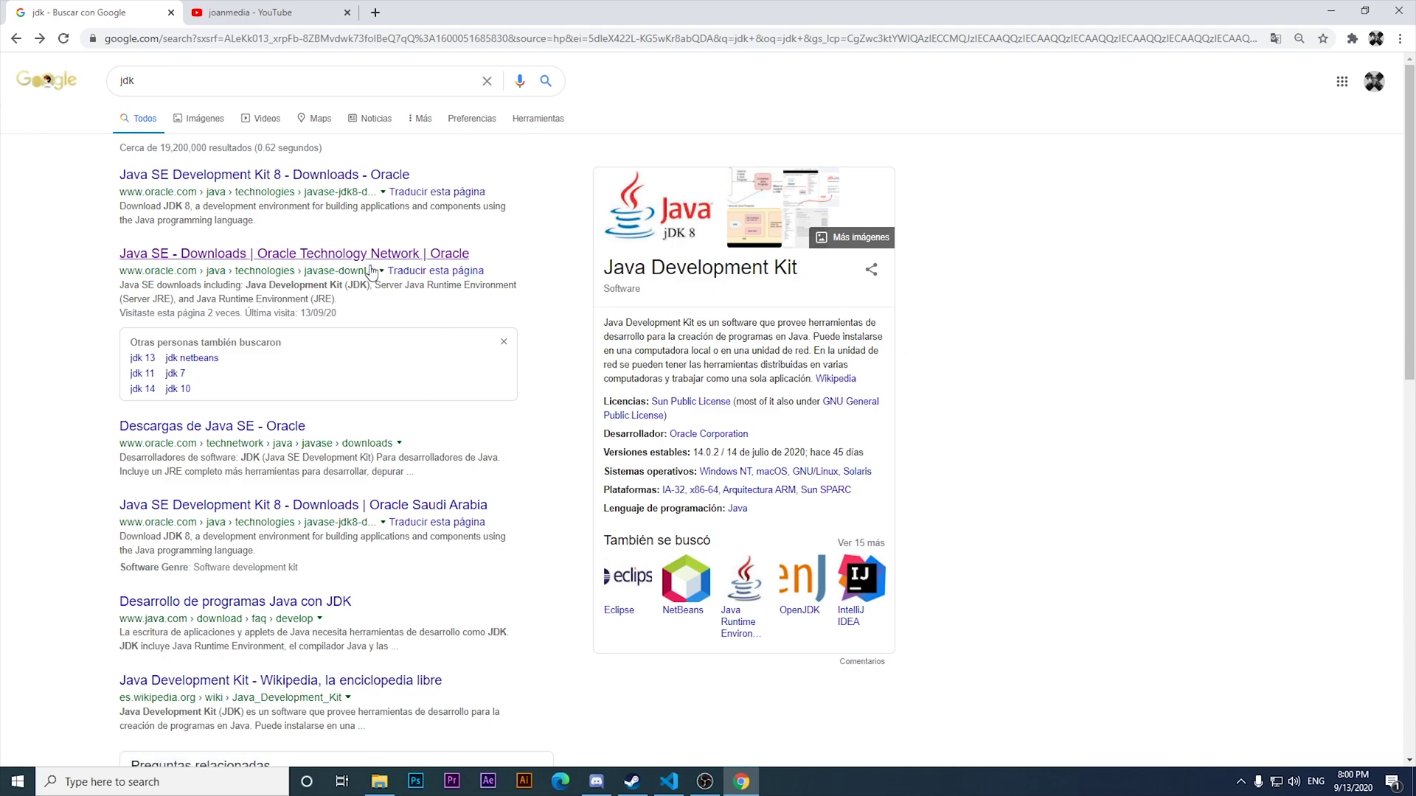
Reopen the Java SE downloads page and scroll to the Java SE 11 (LTS) section.
{"action": "left_click", "coordinate": [221, 258]}
{"action": "scroll", "coordinate": [303, 324], "scroll_direction": "down", "scroll_amount": 2}
{"action": "scroll", "coordinate": [305, 328], "scroll_direction": "down", "scroll_amount": 2}
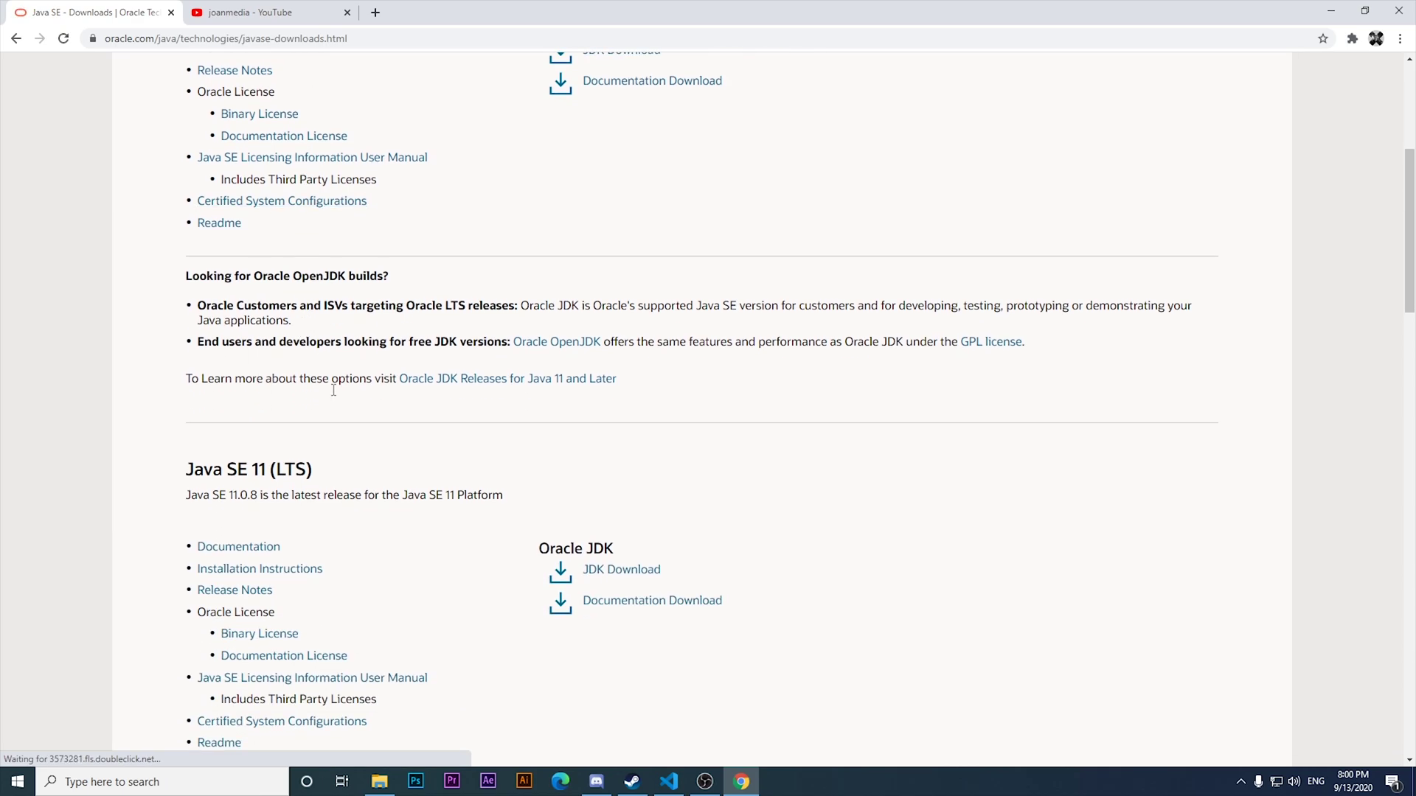
{"action": "left_click_drag", "start_coordinate": [270, 470], "coordinate": [328, 473]}
{"action": "left_click", "coordinate": [328, 473]}
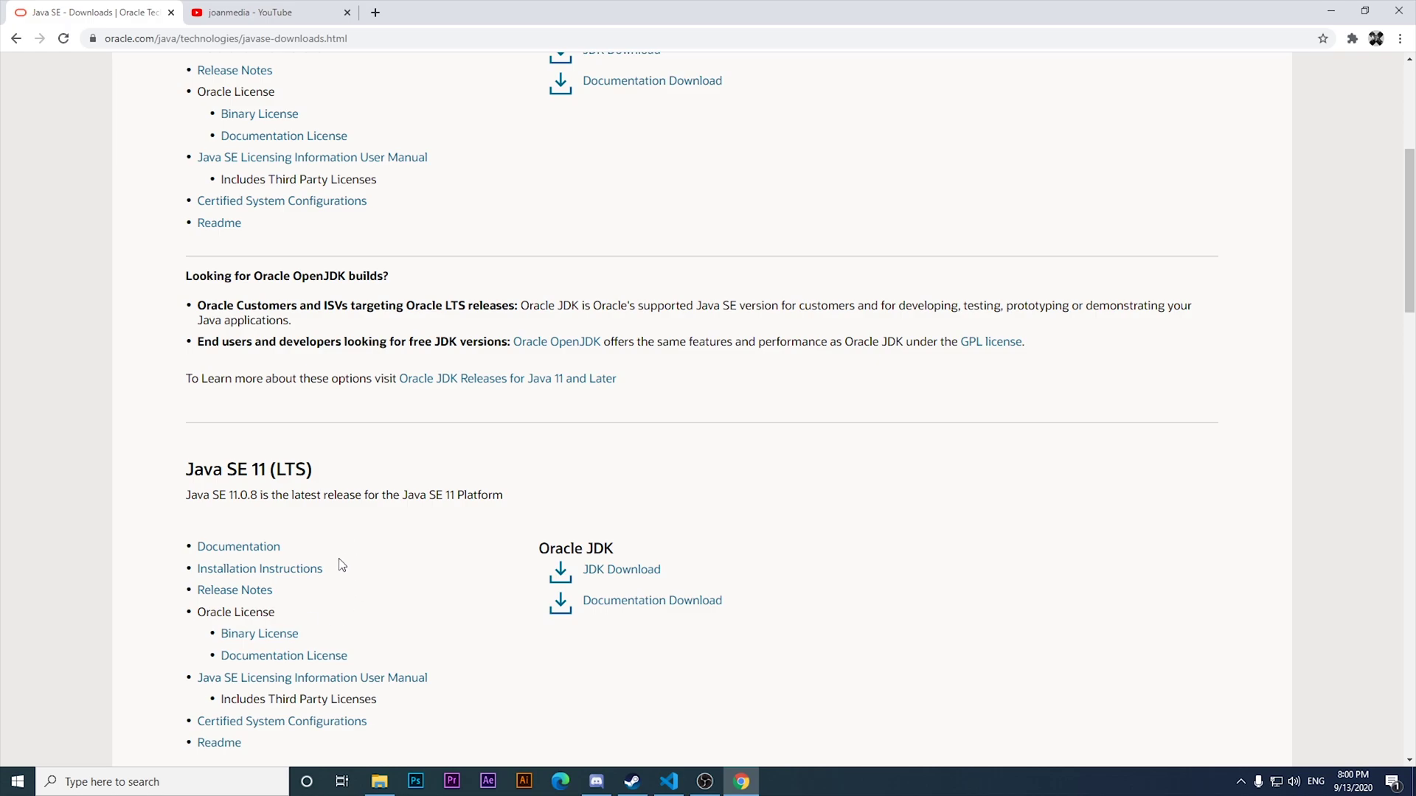
On the JDK 11 downloads page, request jdk-11.0.8_windows-x64_bin.exe.
{"action": "left_click", "coordinate": [616, 574]}
{"action": "scroll", "coordinate": [646, 582], "scroll_direction": "down", "scroll_amount": 5}
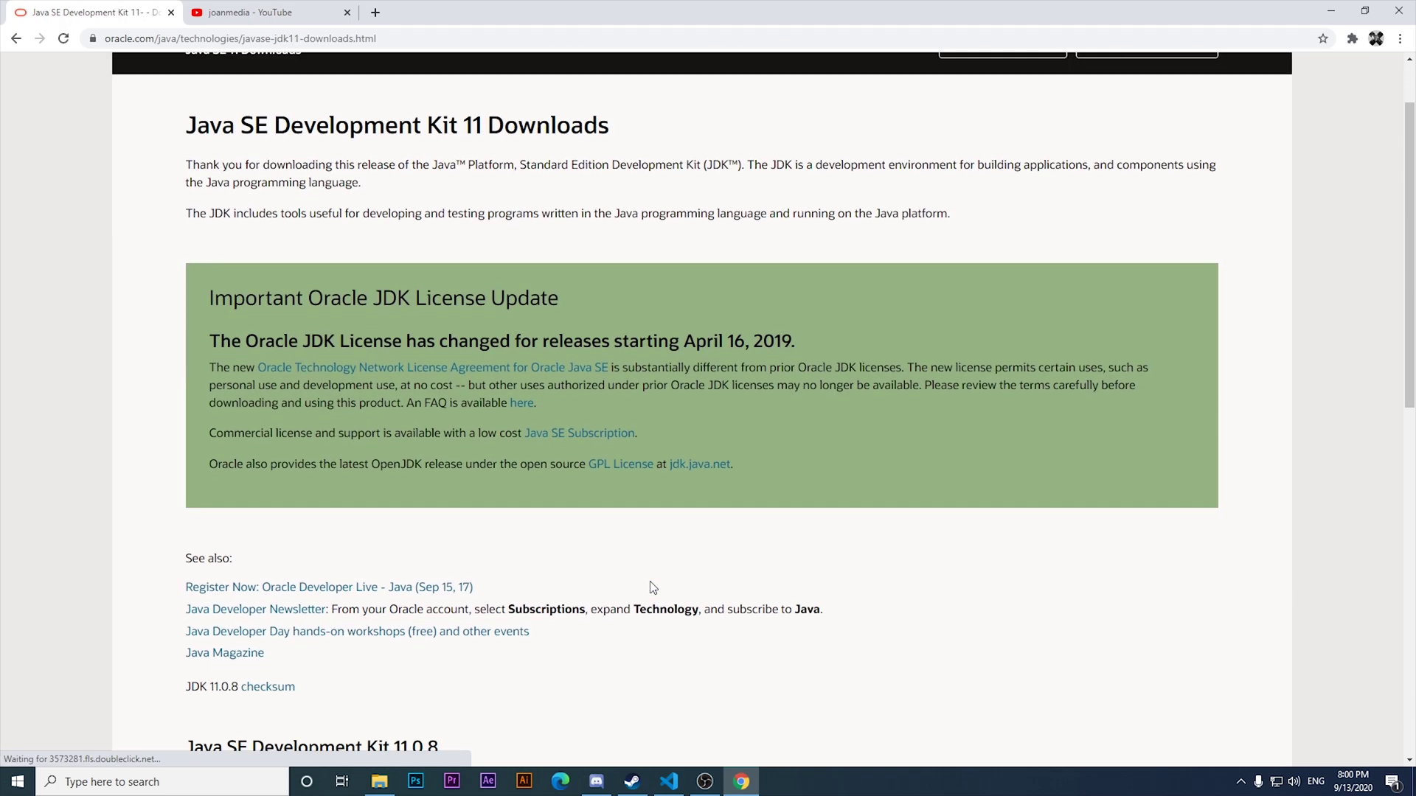
{"action": "scroll", "coordinate": [652, 582], "scroll_direction": "up", "scroll_amount": 9}
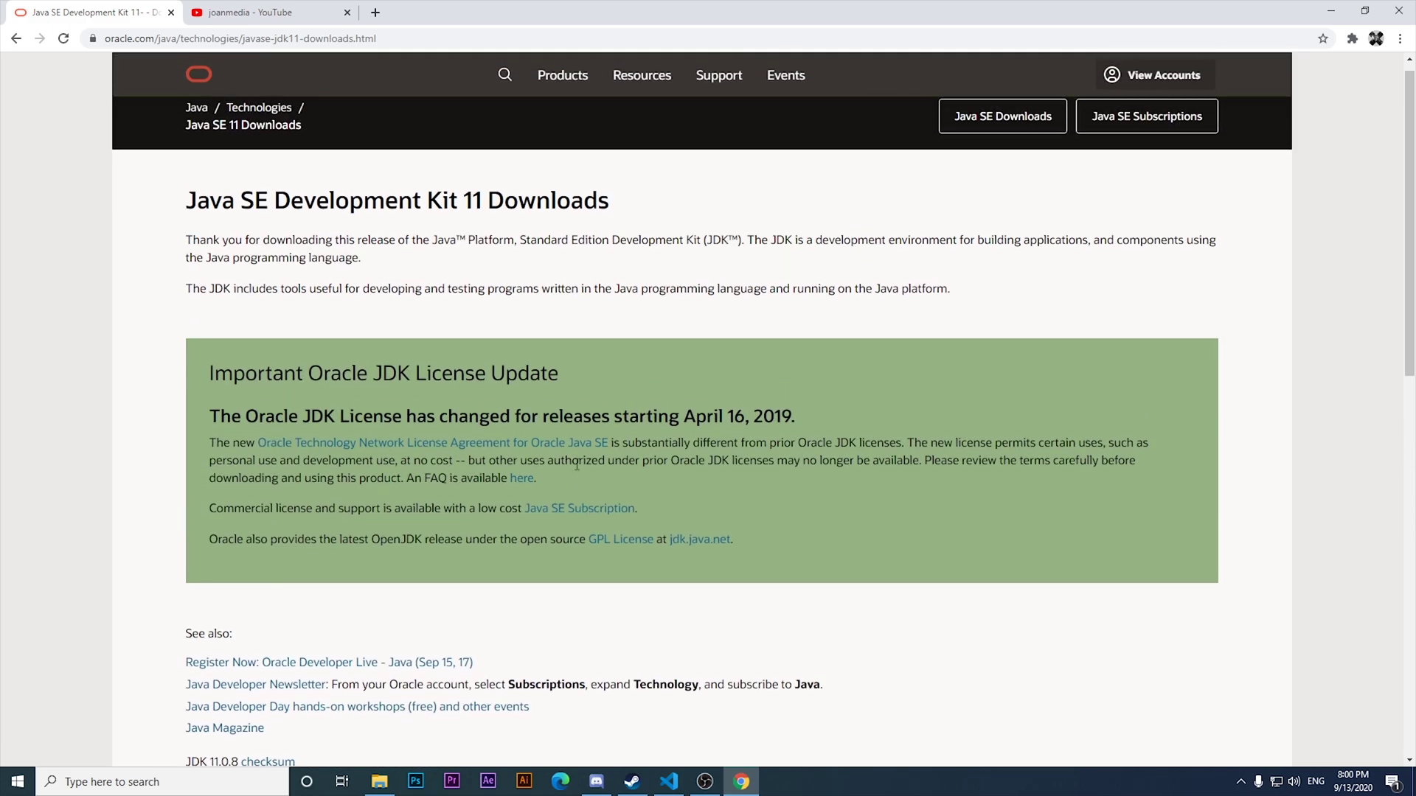
{"action": "scroll", "coordinate": [277, 250], "scroll_direction": "down", "scroll_amount": 8}
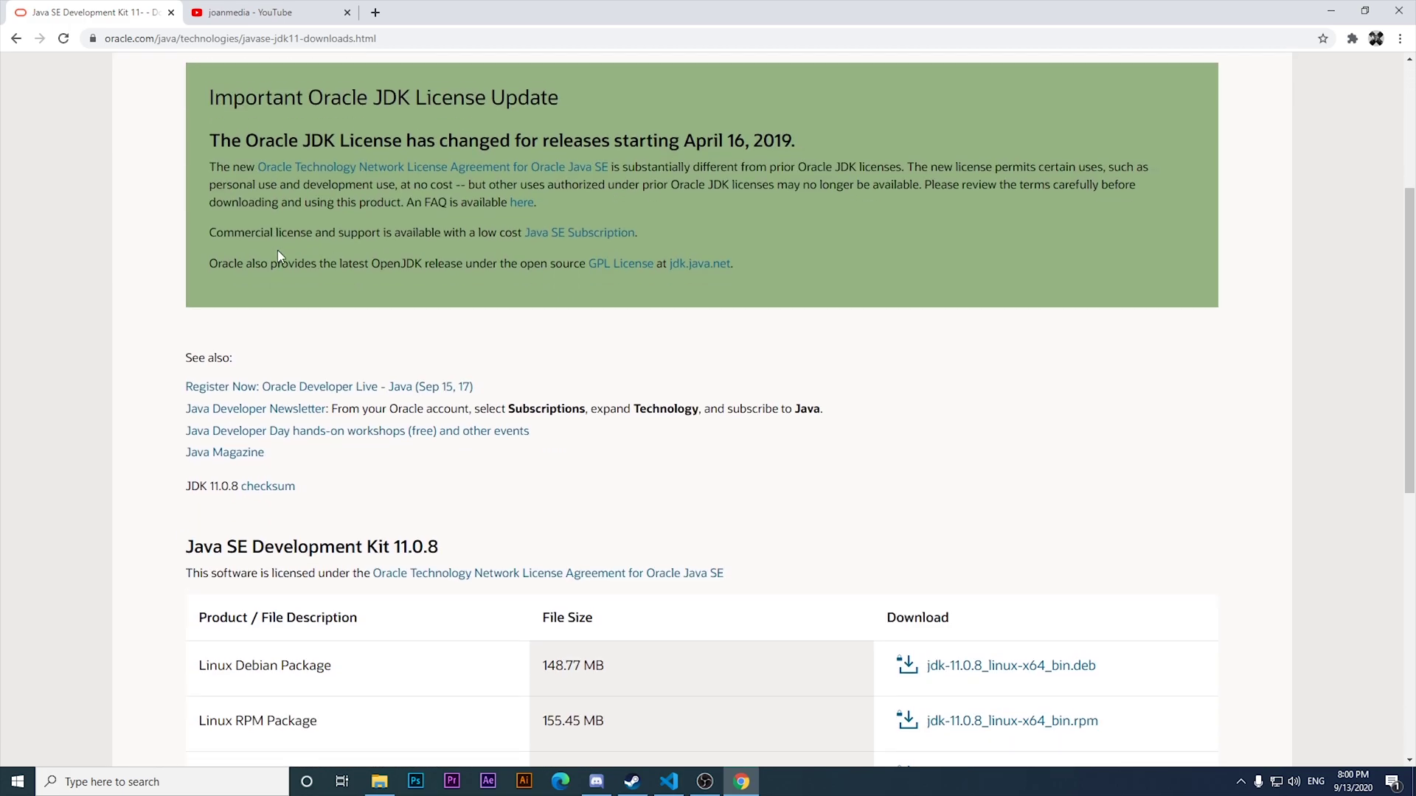
{"action": "scroll", "coordinate": [311, 267], "scroll_direction": "down", "scroll_amount": 1}
{"action": "left_click_drag", "start_coordinate": [221, 625], "coordinate": [289, 623]}
{"action": "left_click", "coordinate": [289, 623]}
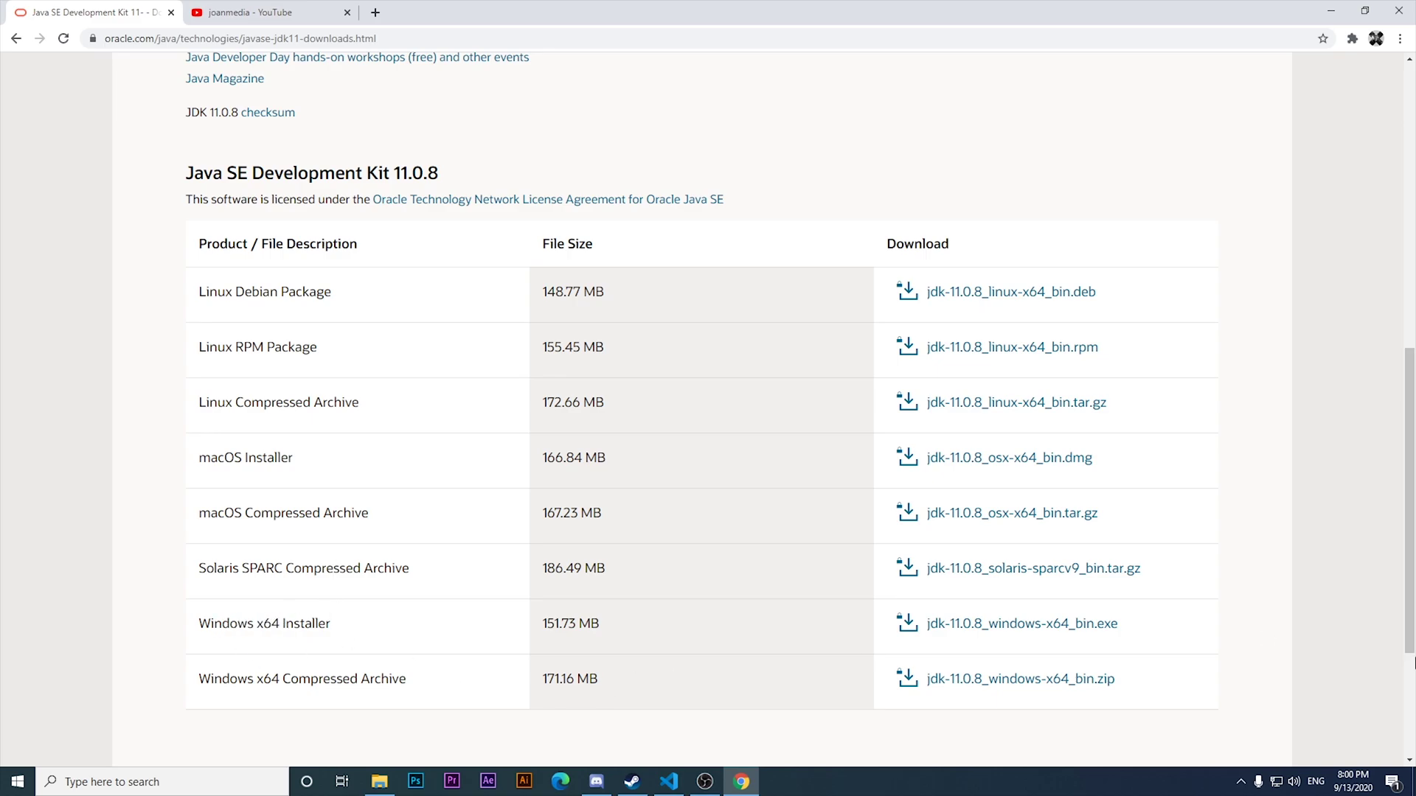
{"action": "left_click", "coordinate": [1107, 624]}
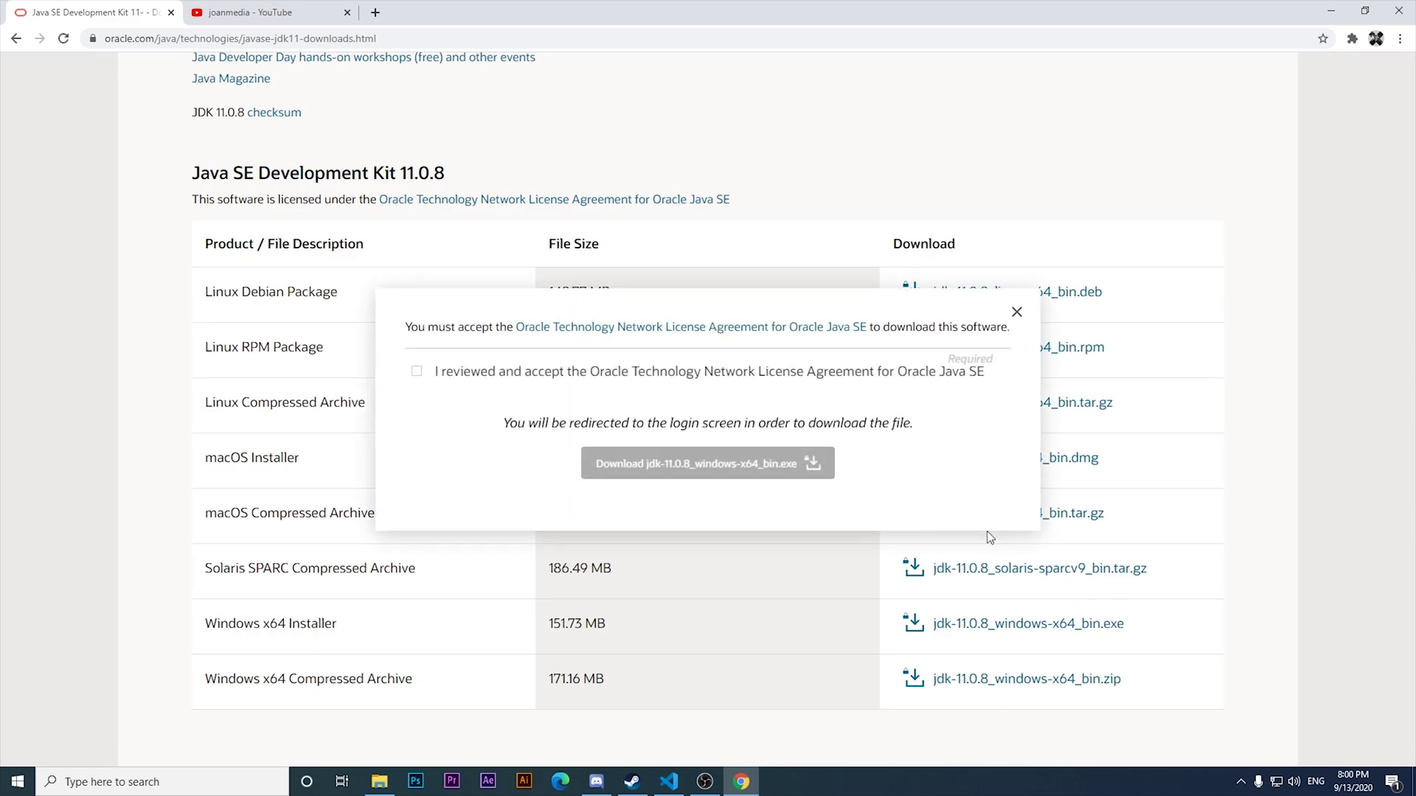
Accept the Oracle license, download jdk-11.0.8_windows-x64_bin.exe and keep it despite the warning.
{"action": "left_click", "coordinate": [422, 371]}
{"action": "left_click", "coordinate": [655, 458]}
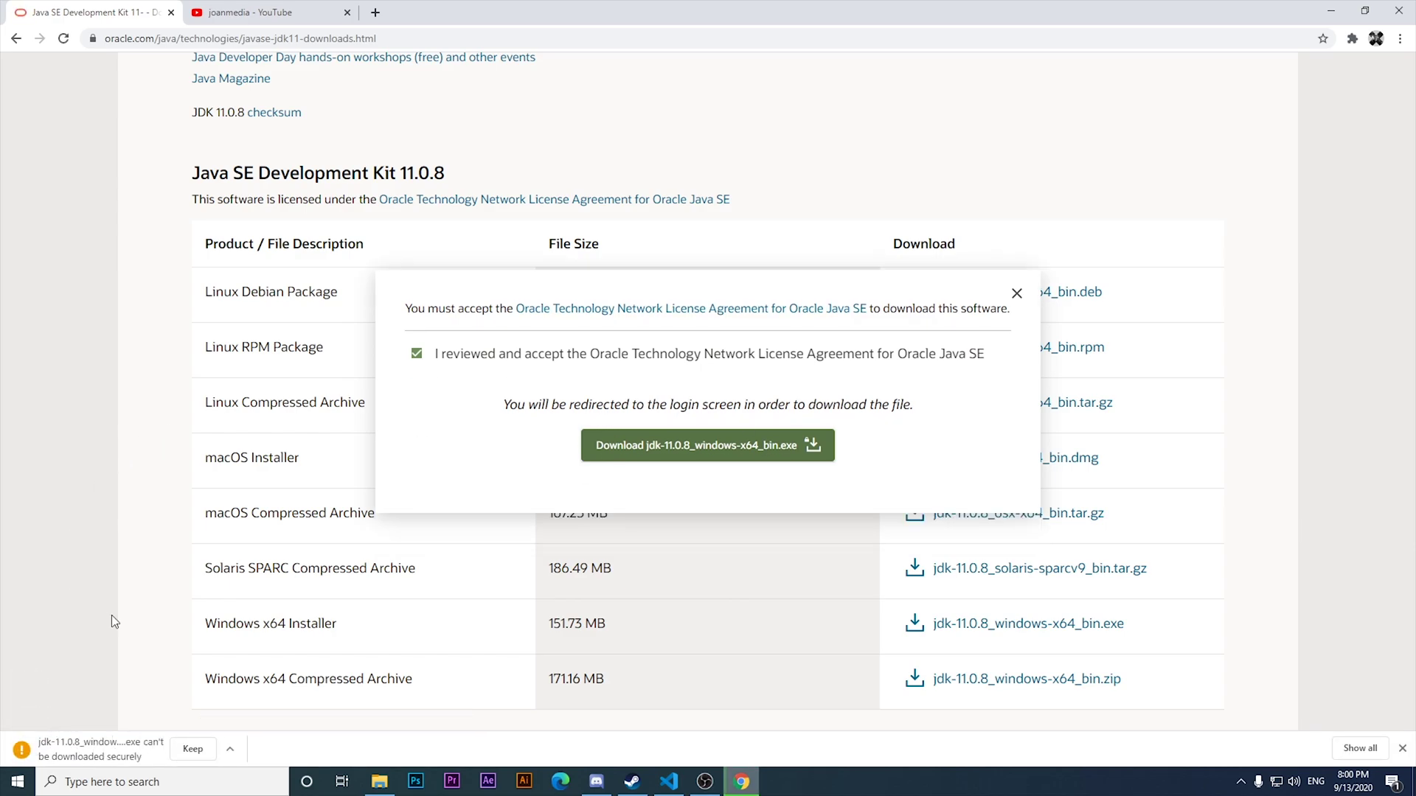
{"action": "left_click", "coordinate": [193, 750]}
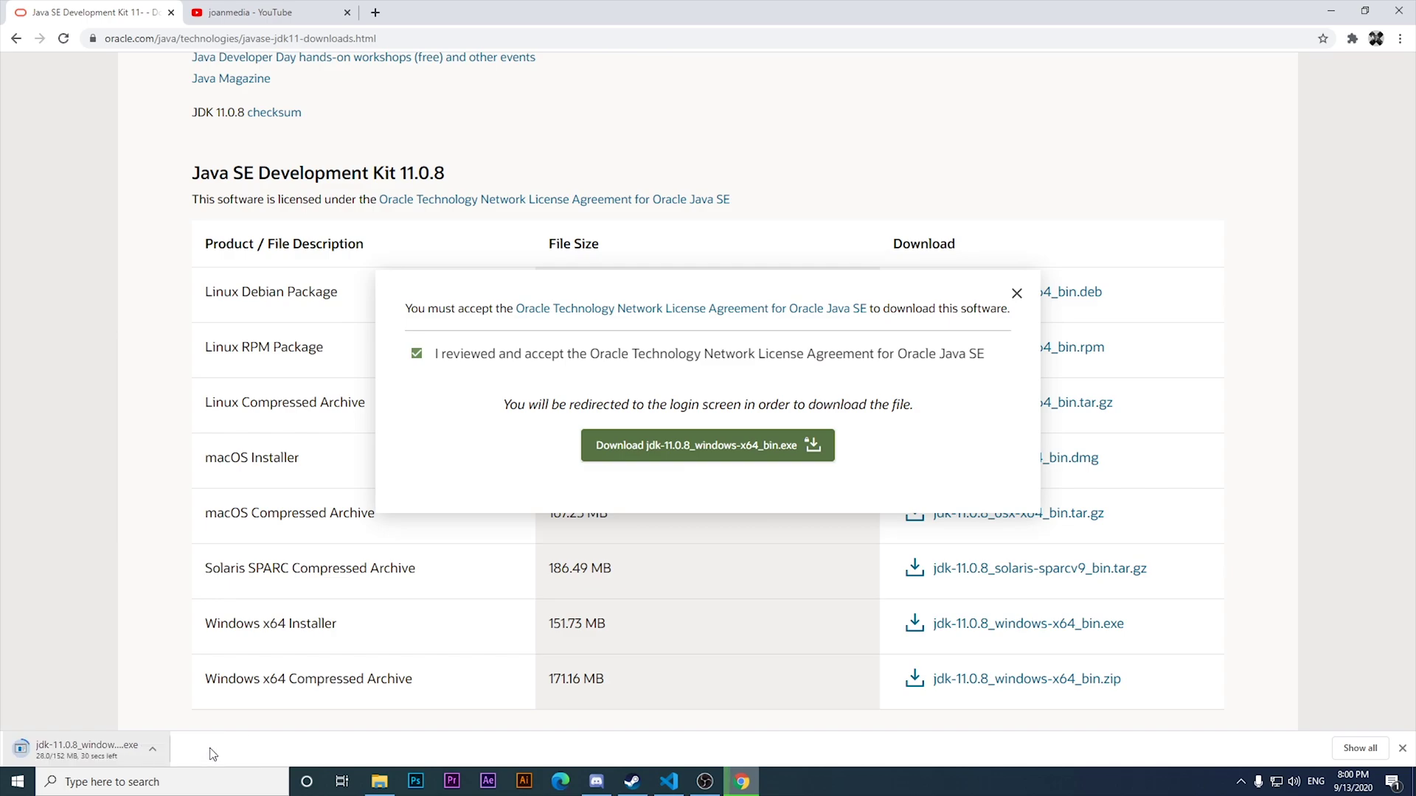
Launch Command Prompt from search, run java -v, then close the window.
{"action": "left_click", "coordinate": [190, 789]}
{"action": "type", "text": "cmd"}
{"action": "key", "text": "Return"}
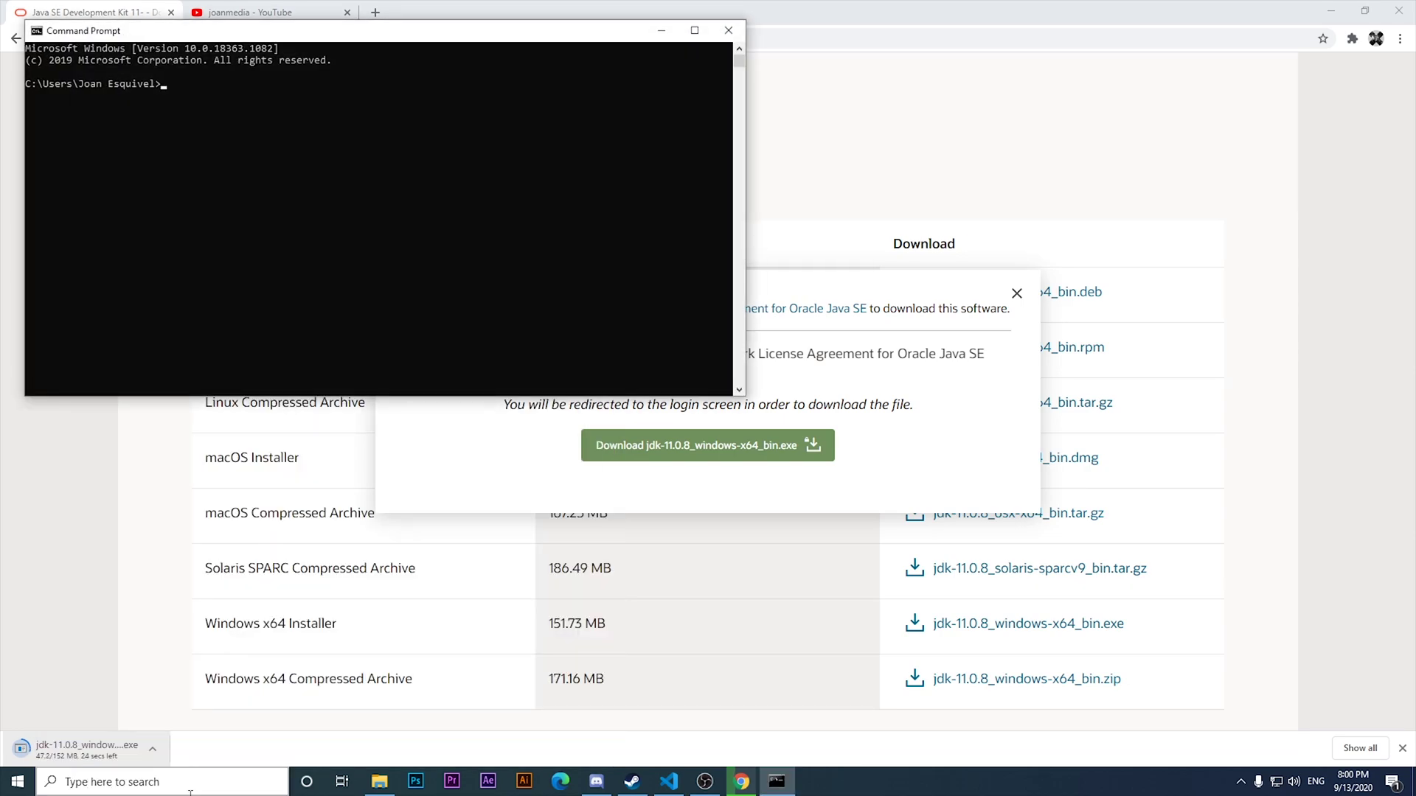
{"action": "key", "text": "BackSpace"}
{"action": "key", "text": "BackSpace"}
{"action": "key", "text": "BackSpace"}
{"action": "type", "text": "java -v"}
{"action": "key", "text": "Return"}
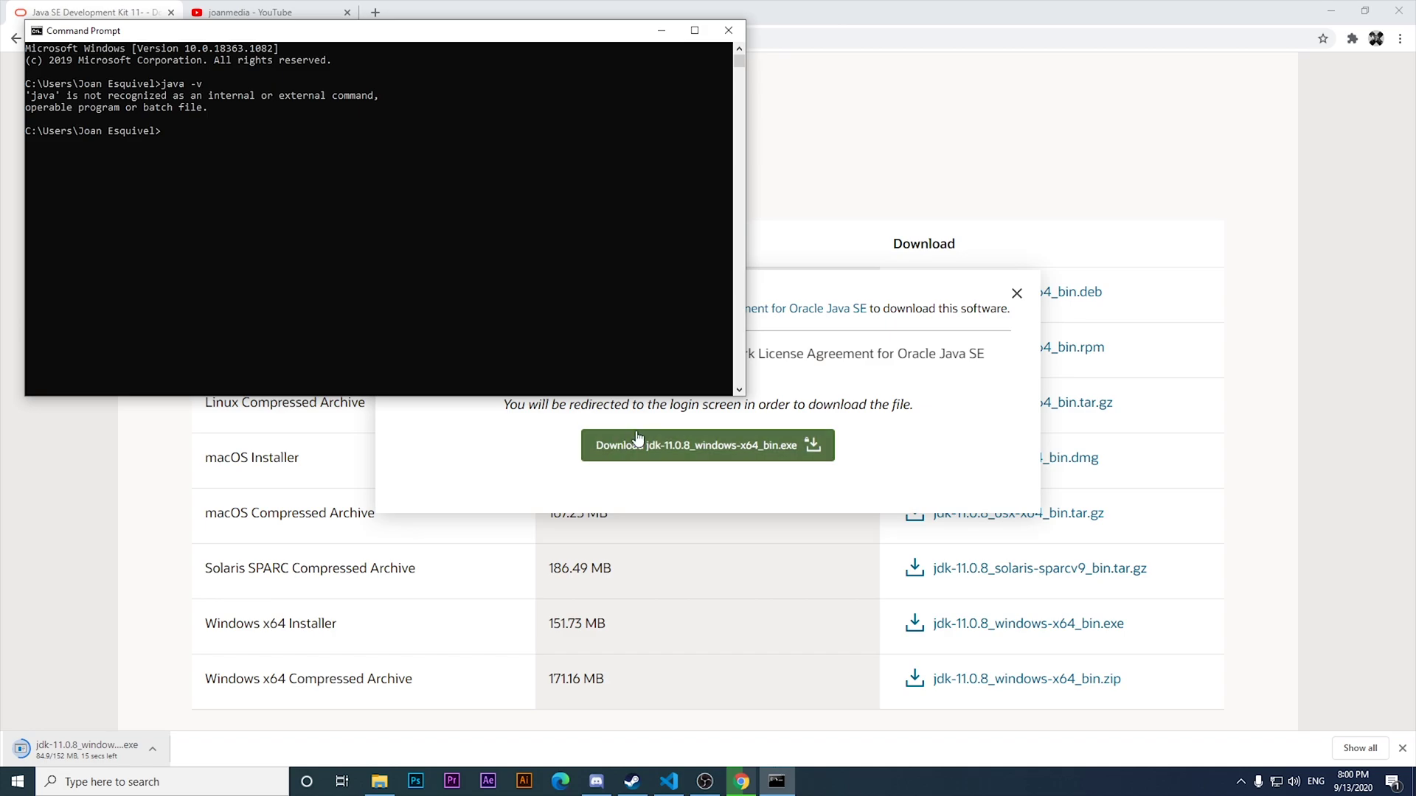
{"action": "left_click", "coordinate": [728, 30]}
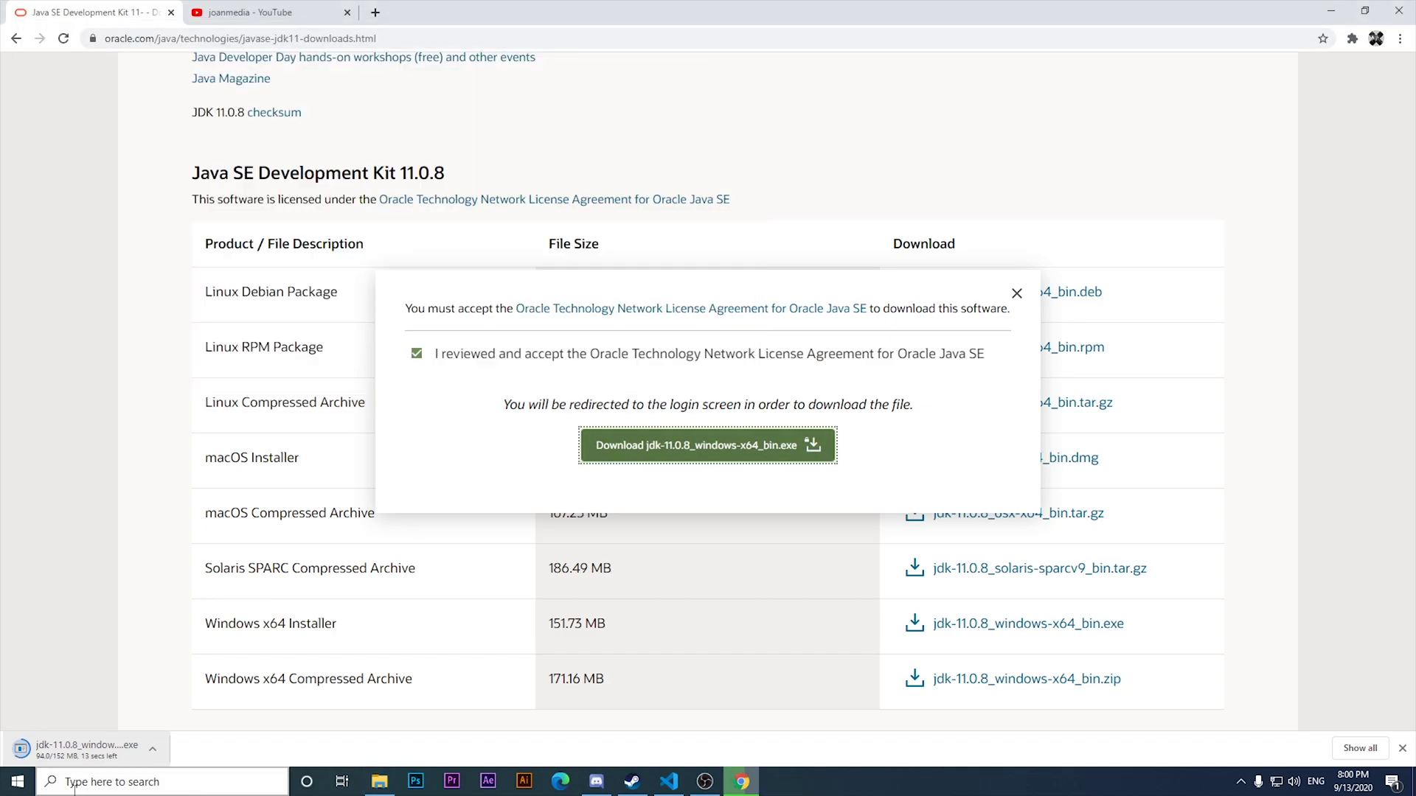
Relaunch Command Prompt and run java -v again, which reports 'java' is not recognized.
{"action": "left_click", "coordinate": [123, 783]}
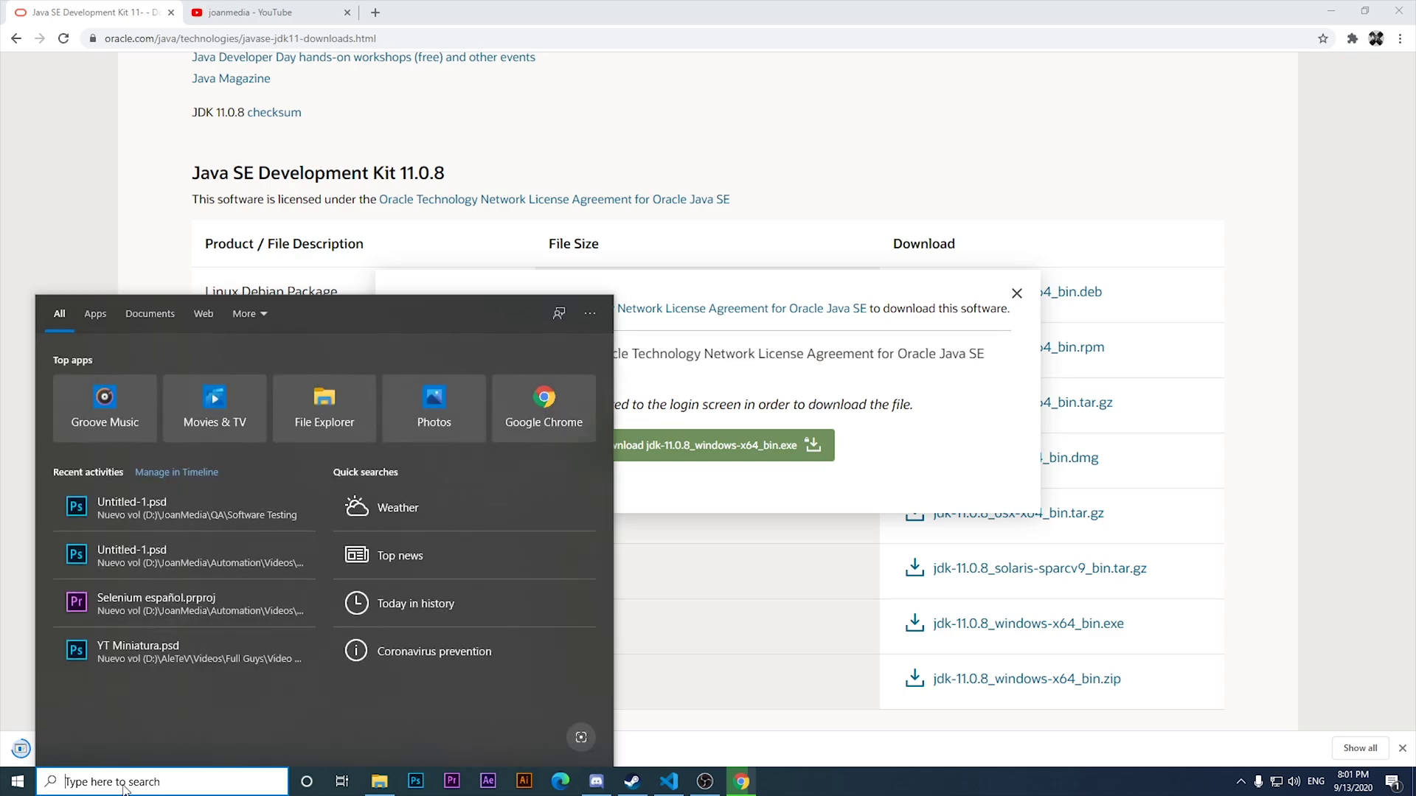
{"action": "type", "text": "cmd"}
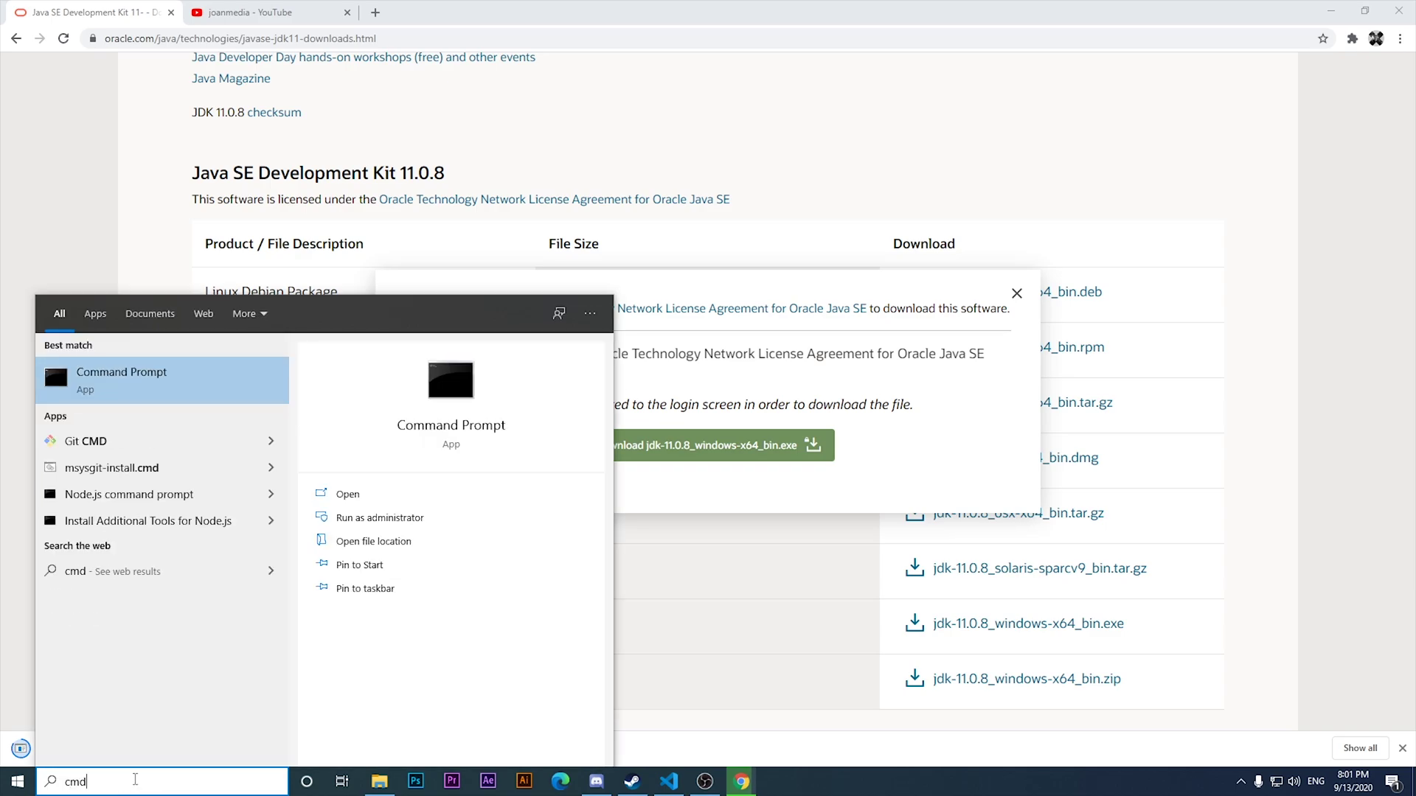
{"action": "key", "text": "Return"}
{"action": "type", "text": "java "}
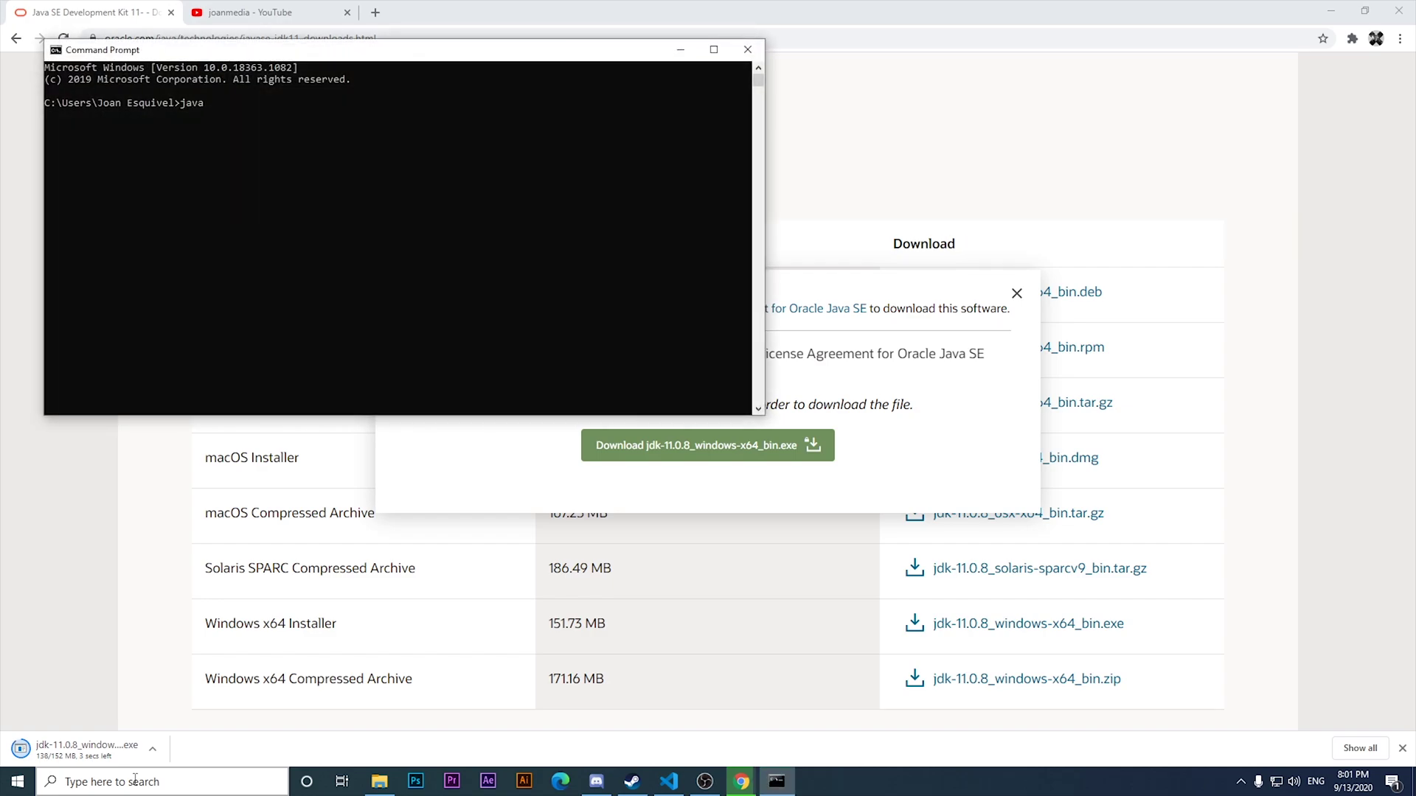
{"action": "type", "text": "-v"}
{"action": "key", "text": "Return"}
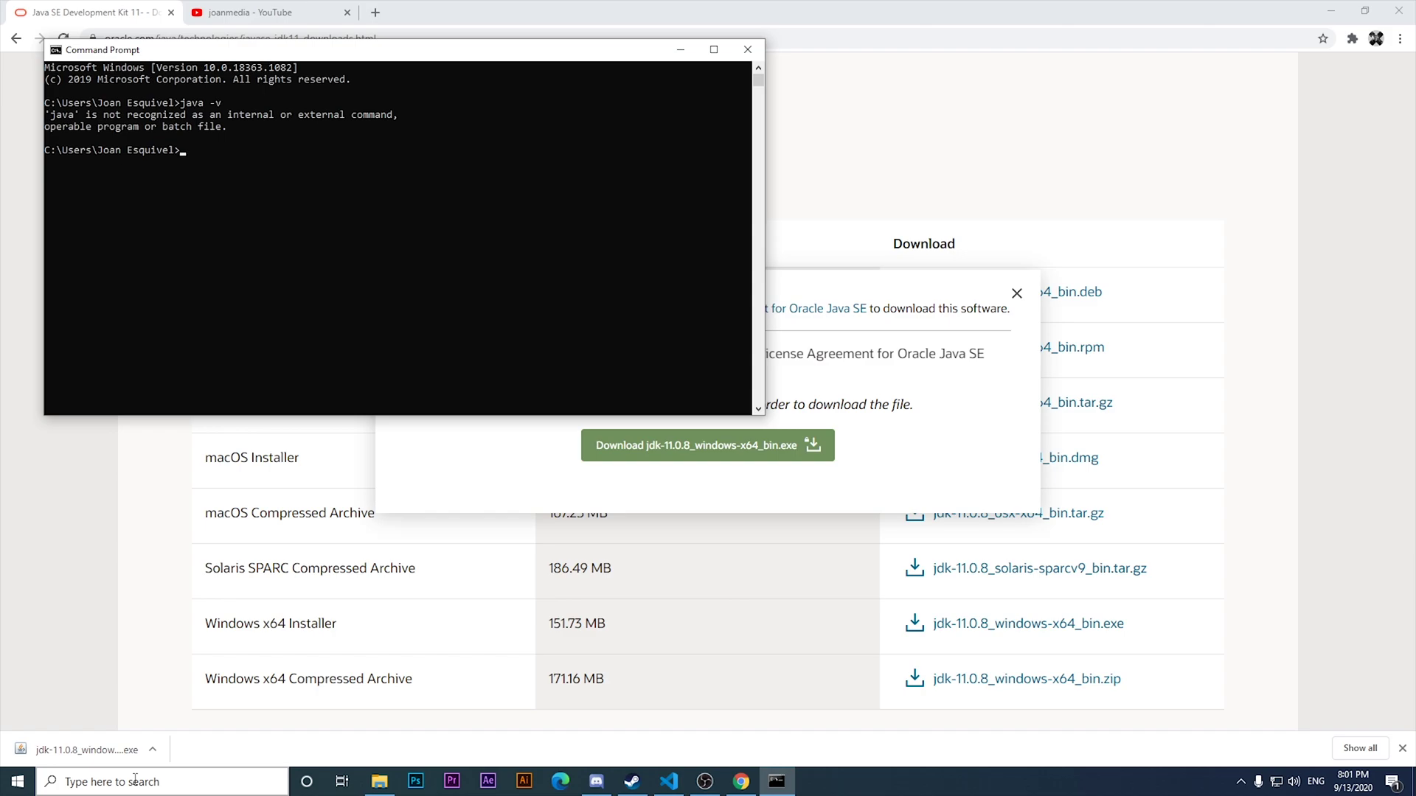
Run the downloaded installer and install JDK 11.0.8 with defaults to C:\Program Files\Java\jdk-11.0.8\.
{"action": "left_click", "coordinate": [176, 766]}
{"action": "left_click", "coordinate": [166, 760]}
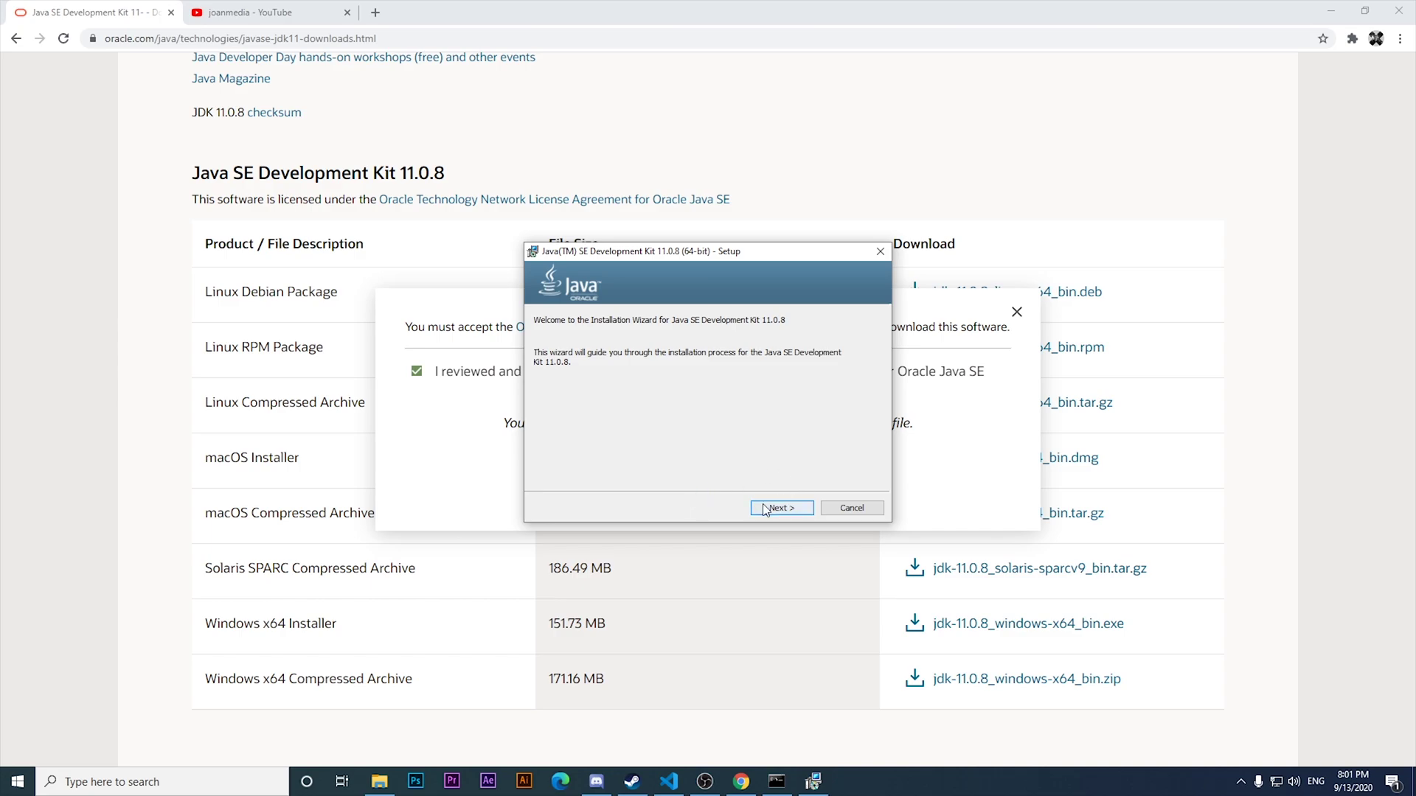
{"action": "left_click", "coordinate": [765, 508]}
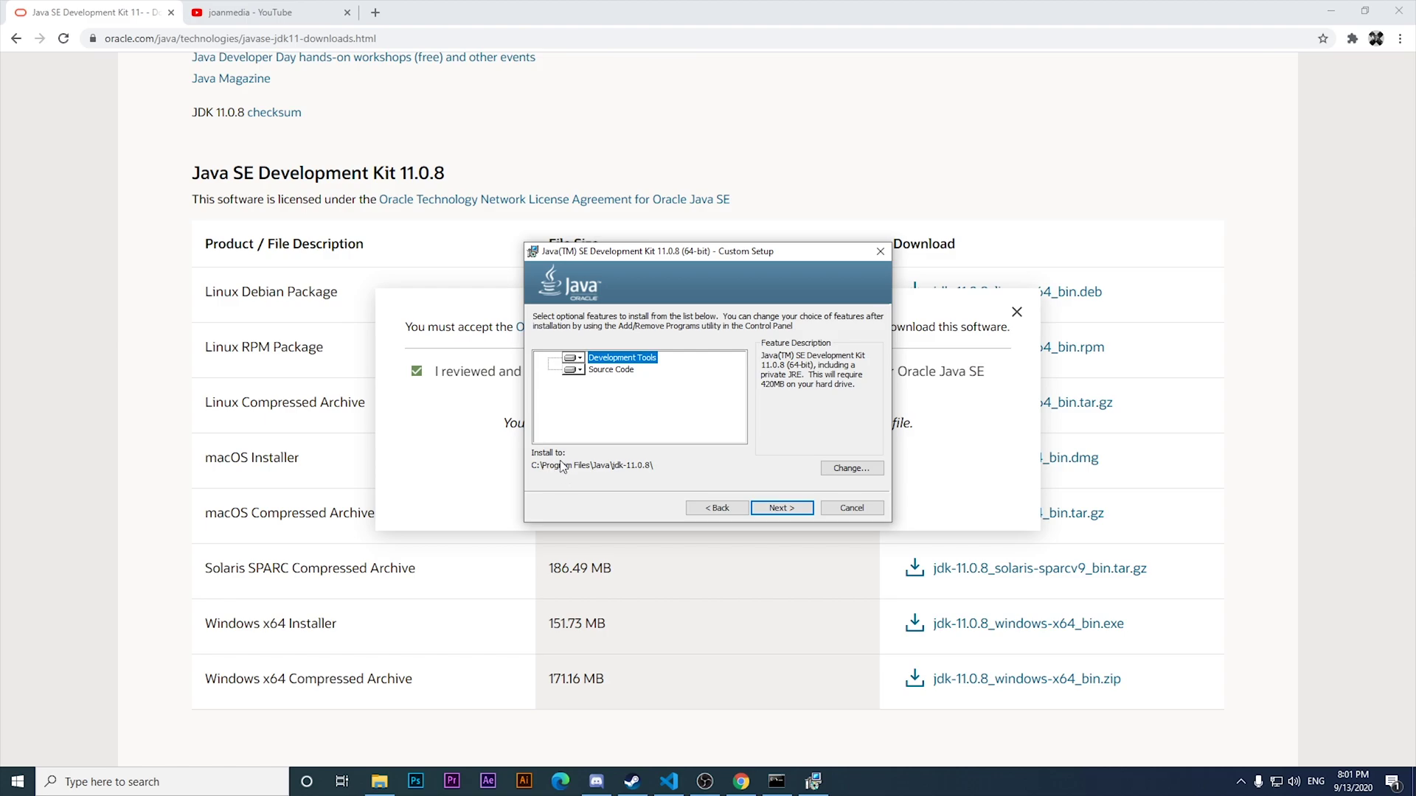
{"action": "left_click", "coordinate": [776, 509]}
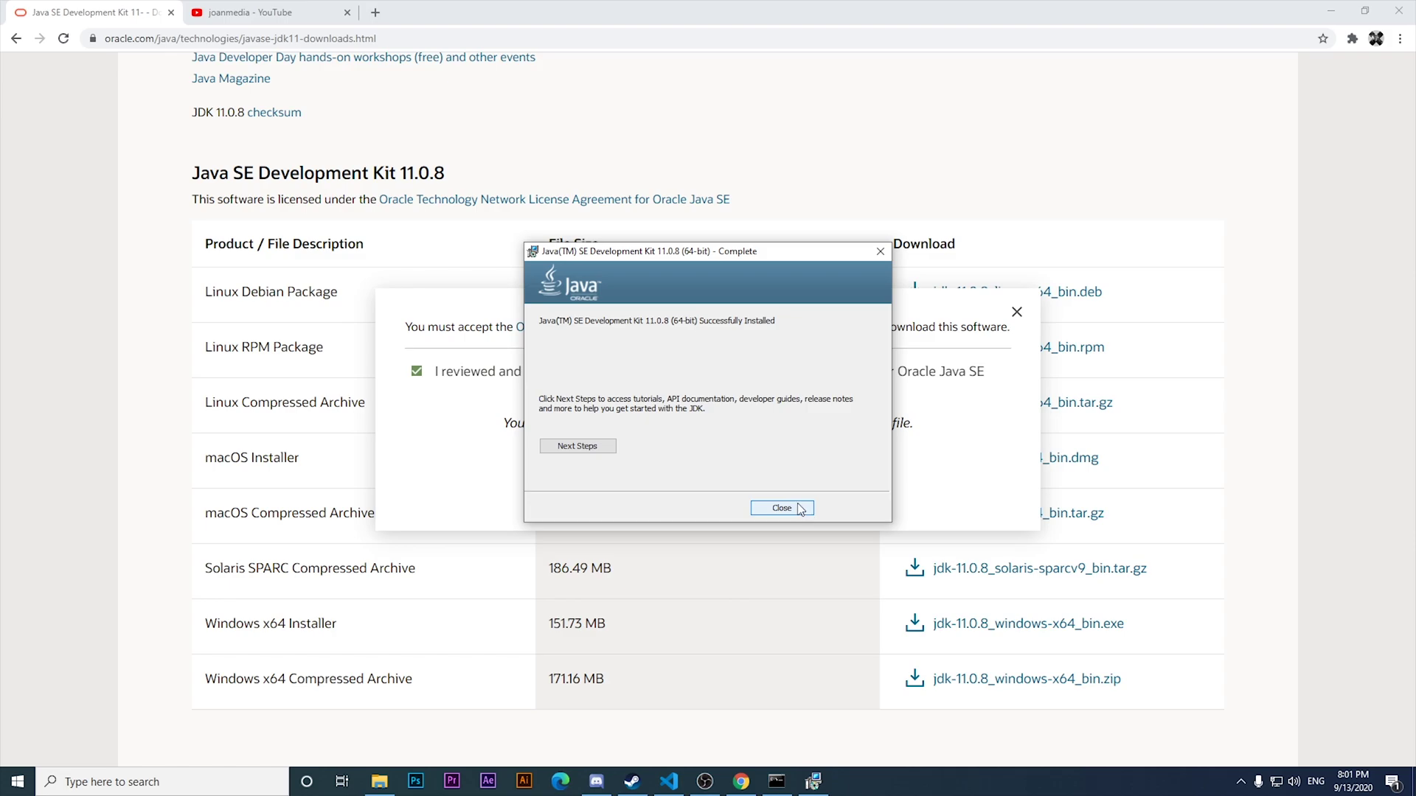
{"action": "left_click", "coordinate": [801, 509]}
Close the old Command Prompt and launch a fresh one with the cm search.
{"action": "key", "text": "Escape"}
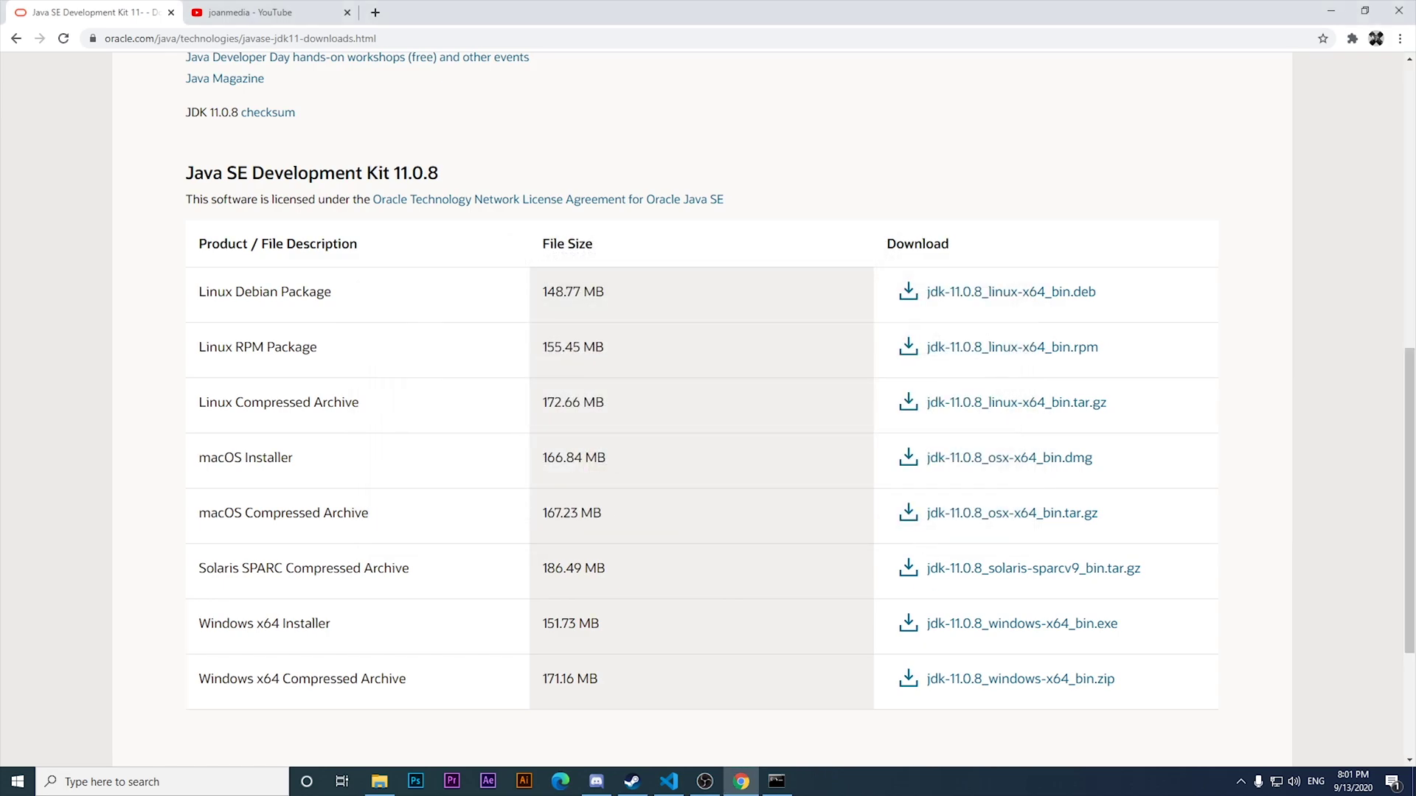
{"action": "right_click", "coordinate": [777, 781]}
{"action": "left_click", "coordinate": [739, 752]}
{"action": "left_click", "coordinate": [148, 781]}
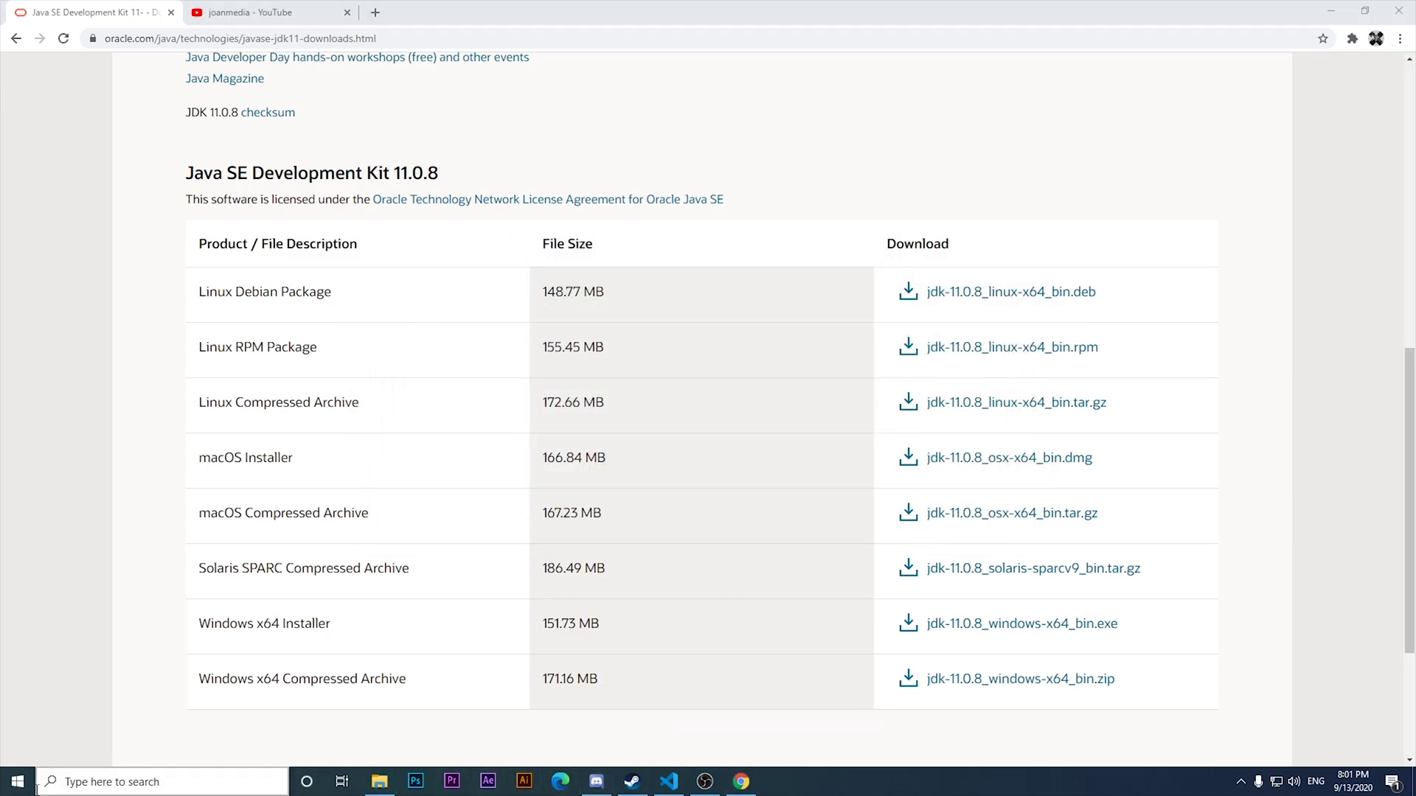
{"action": "type", "text": "cm"}
{"action": "key", "text": "Return"}
Run java -version to confirm Java 11.0.8, then bring the Oracle page back.
{"action": "type", "text": "jav"}
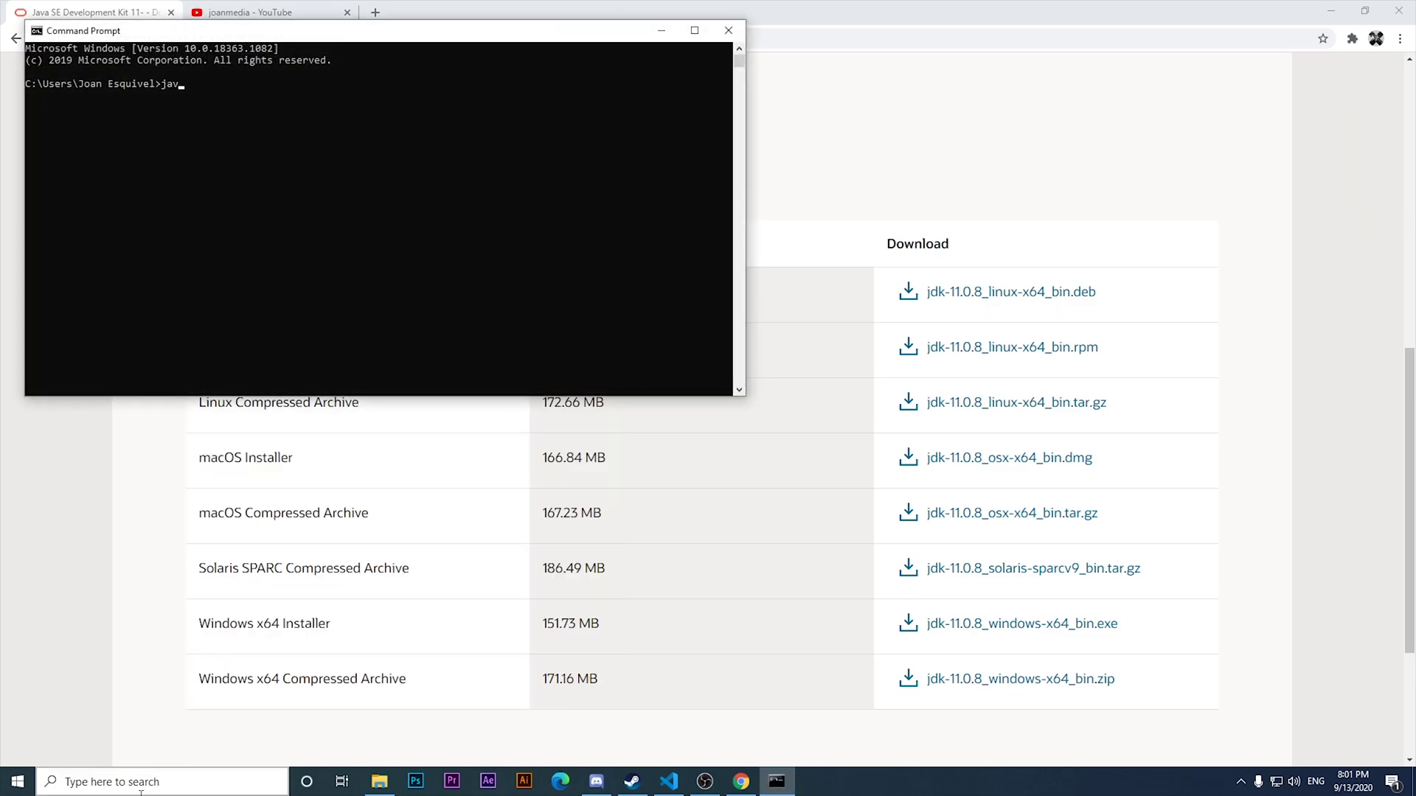
{"action": "type", "text": "a -v"}
{"action": "key", "text": "Return"}
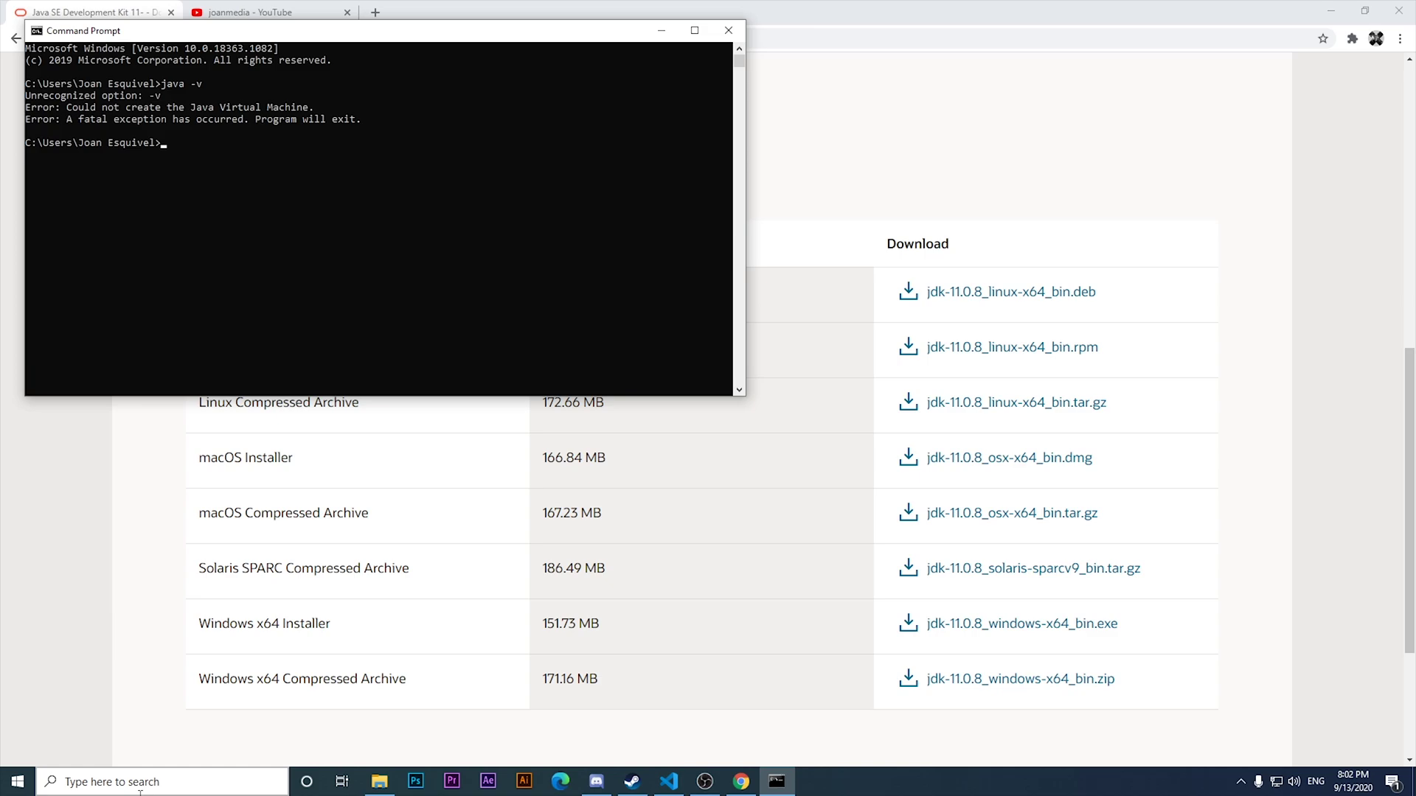
{"action": "key", "text": "Up"}
{"action": "key", "text": "Return"}
{"action": "key", "text": "Up"}
{"action": "type", "text": "ersion"}
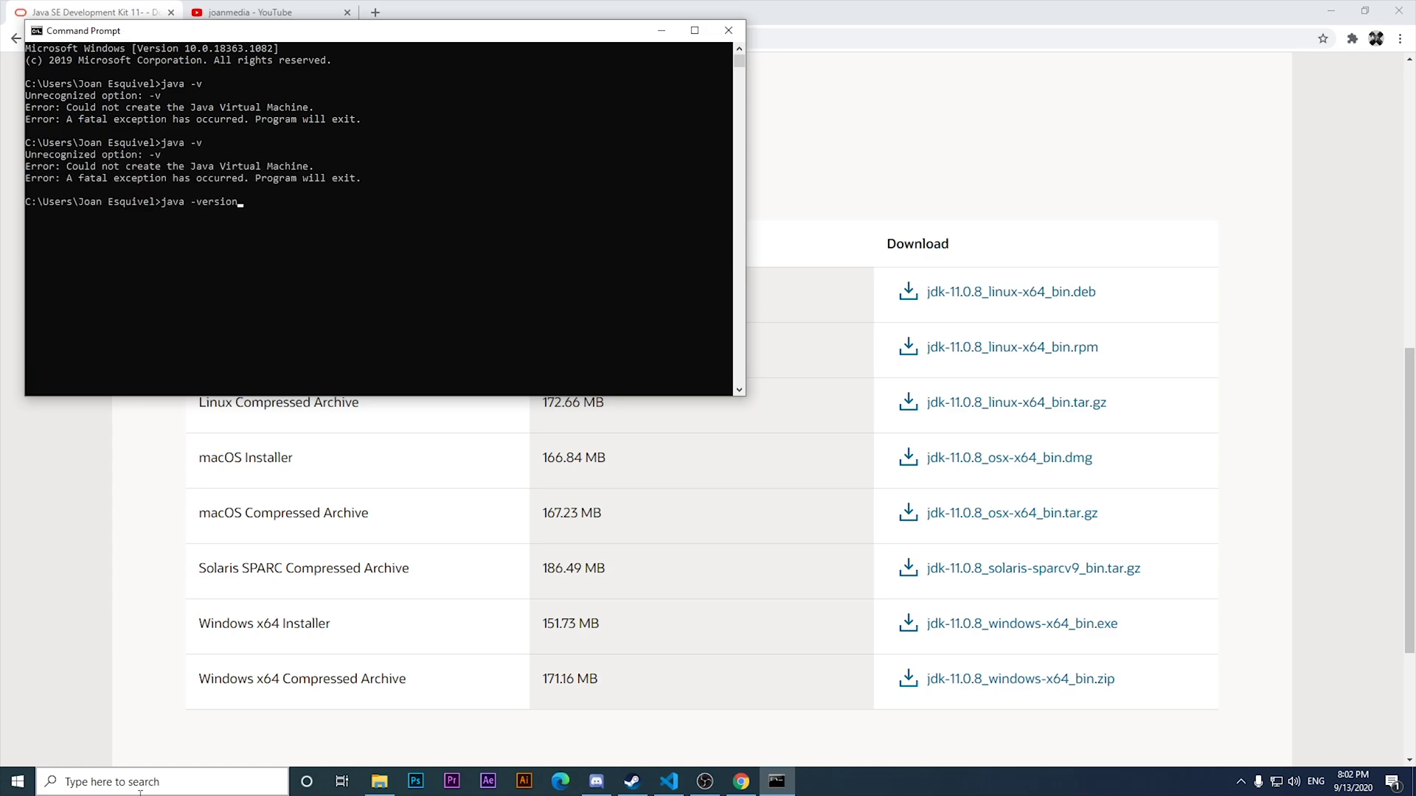
{"action": "key", "text": "Return"}
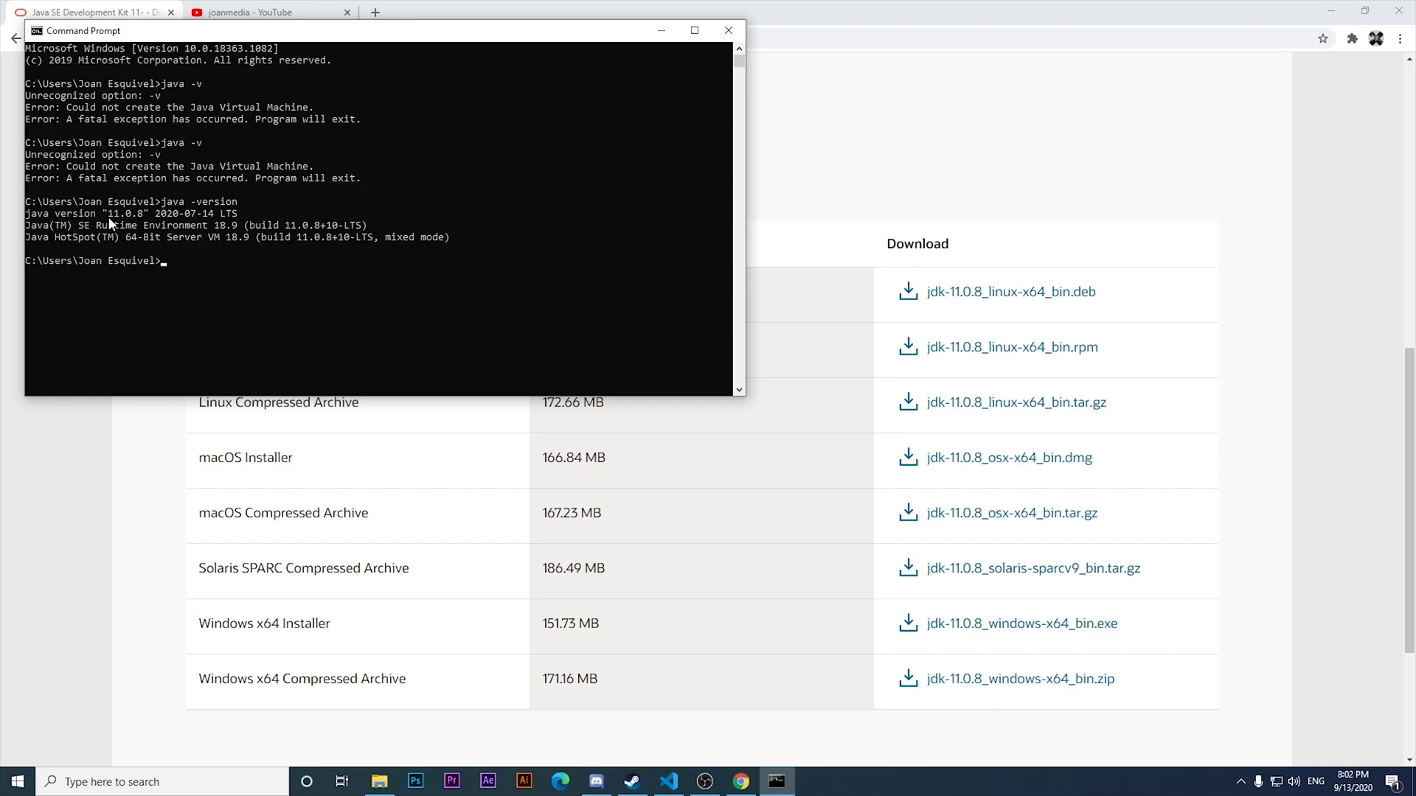
{"action": "left_click", "coordinate": [134, 590]}
Search Windows for 'environment' to find Edit the system environment variables.
{"action": "scroll", "coordinate": [134, 590], "scroll_direction": "up", "scroll_amount": 9}
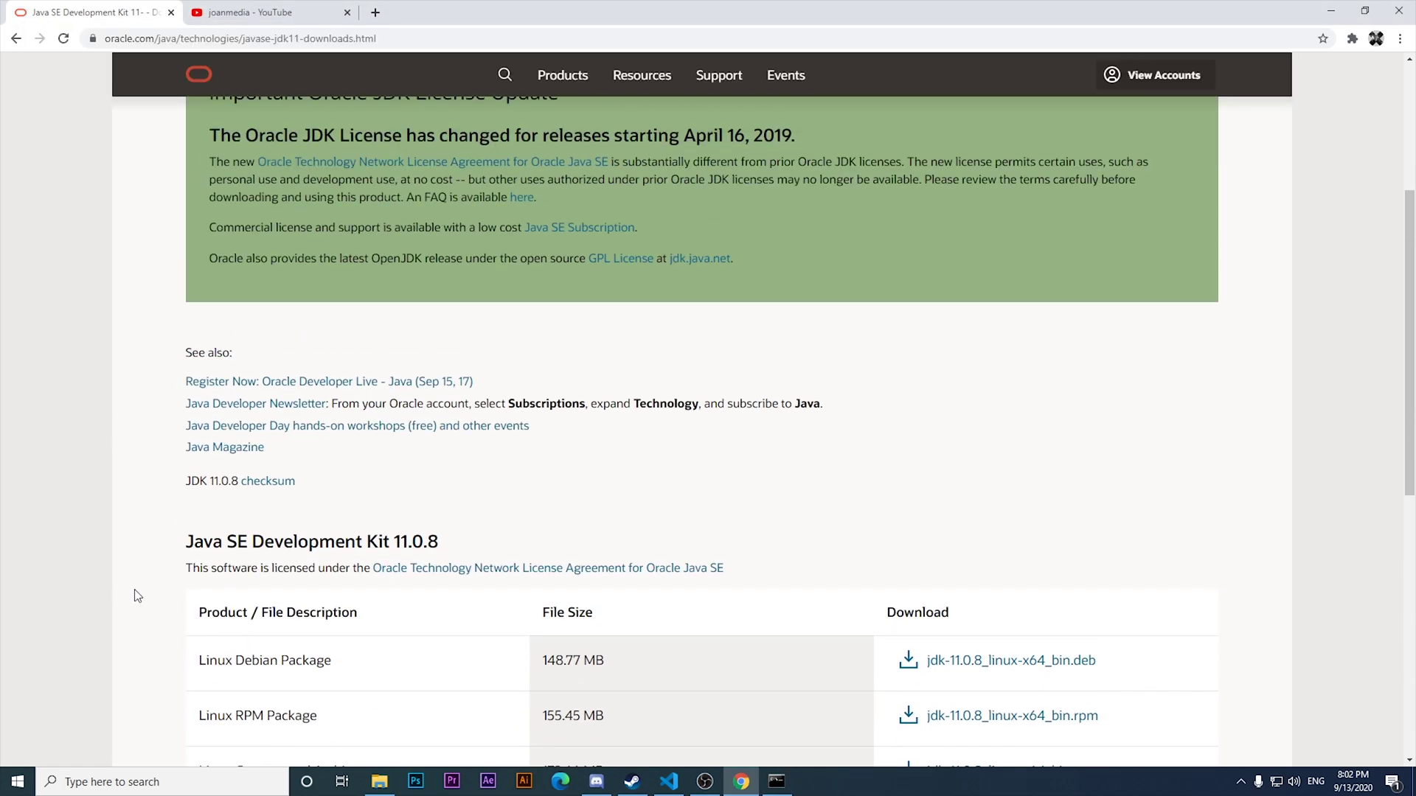
{"action": "scroll", "coordinate": [451, 237], "scroll_direction": "down", "scroll_amount": 12}
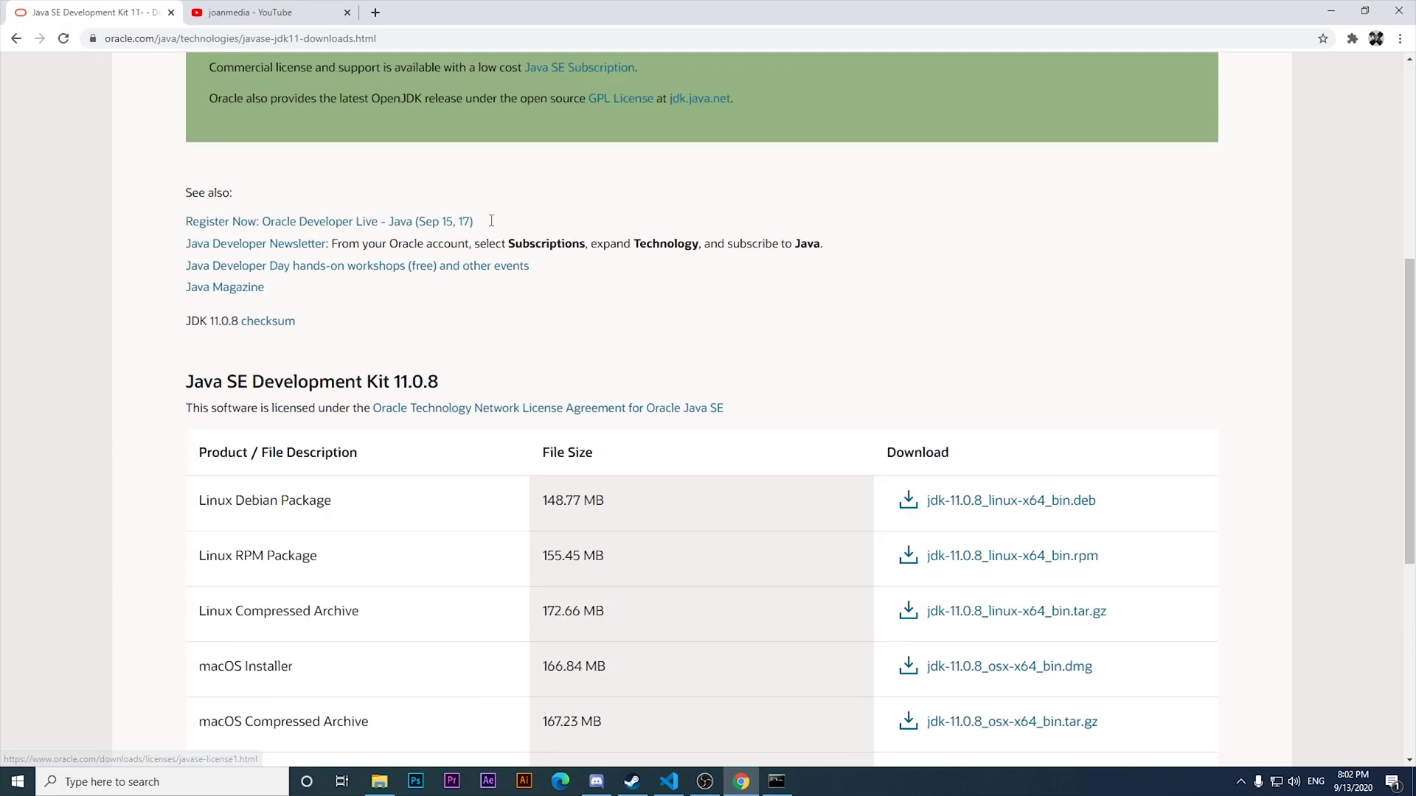
{"action": "scroll", "coordinate": [528, 246], "scroll_direction": "up", "scroll_amount": 3}
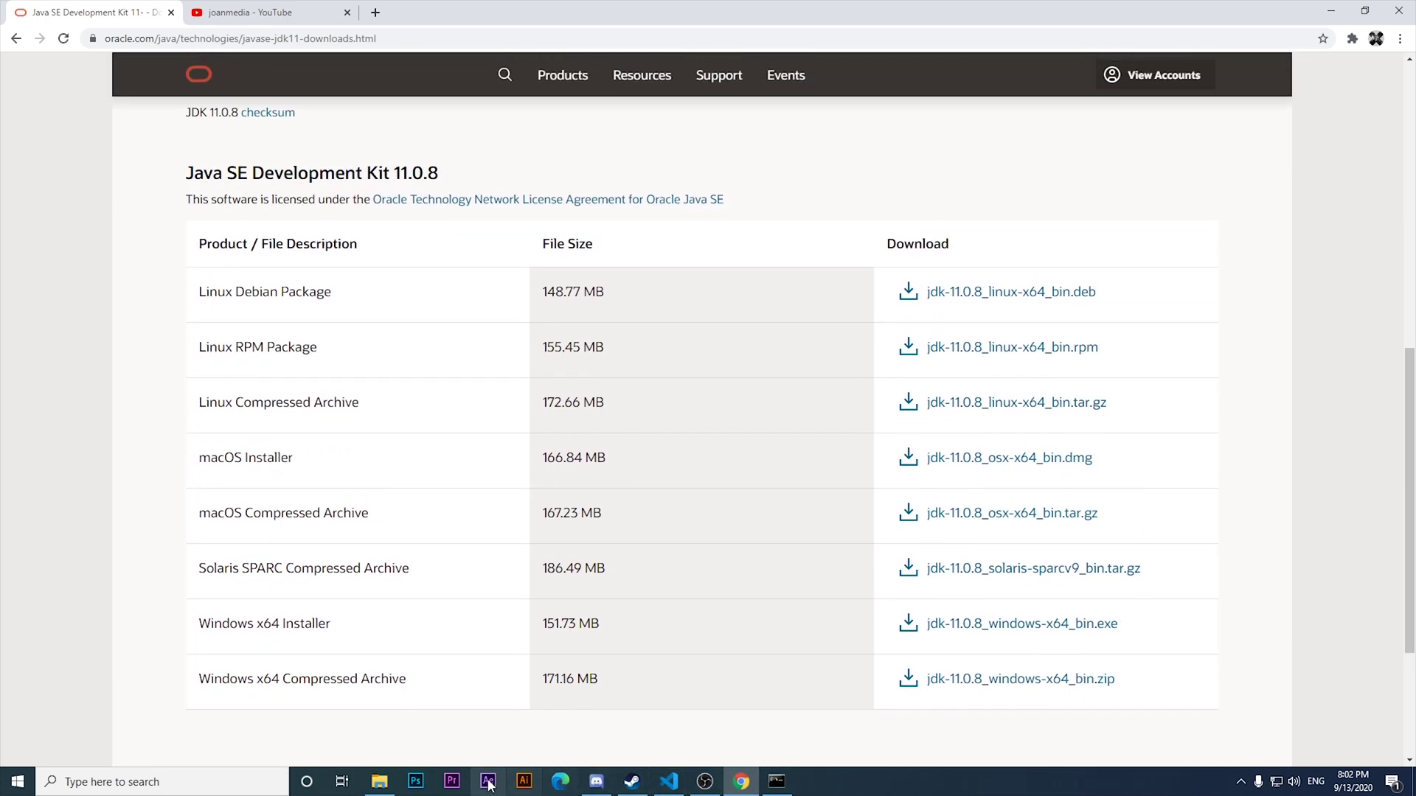
{"action": "left_click", "coordinate": [247, 782]}
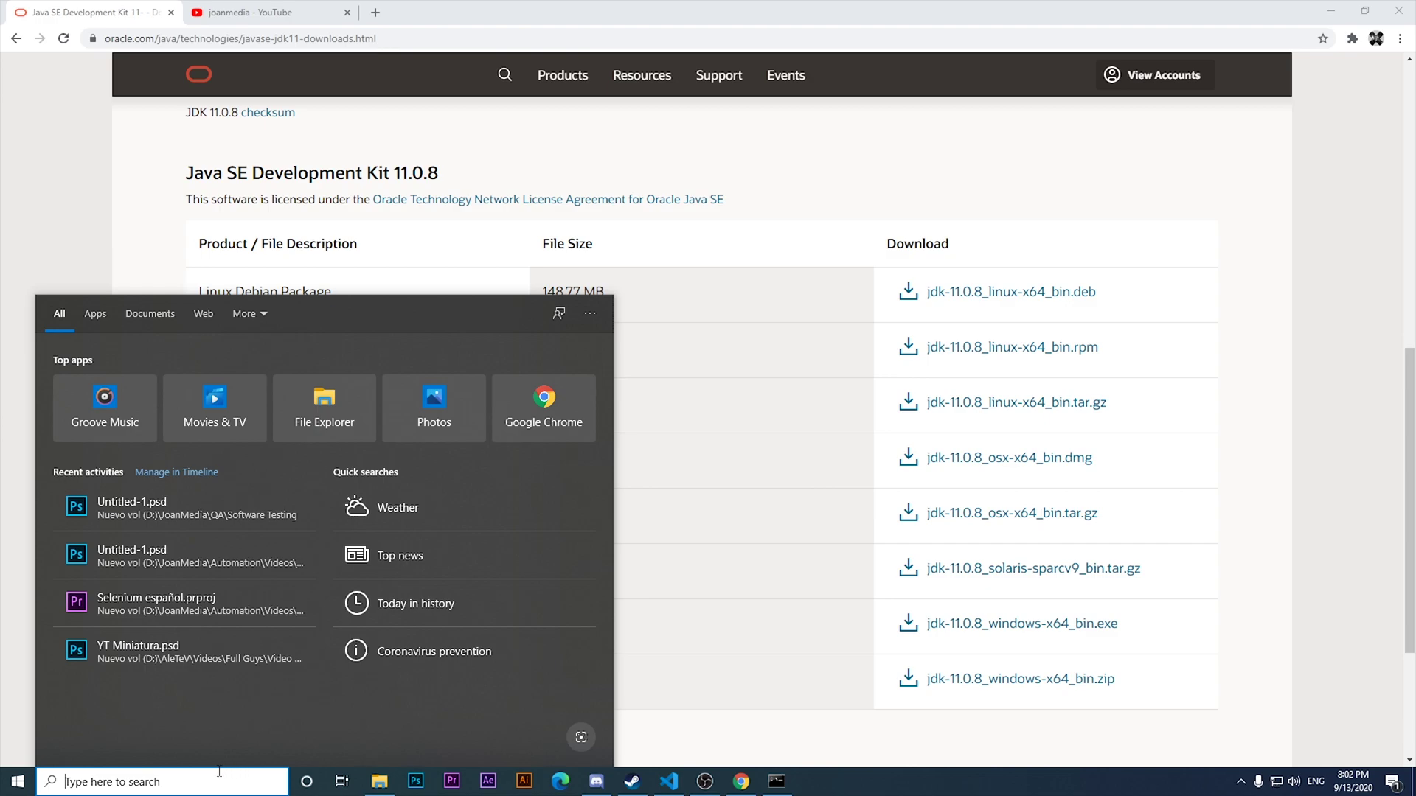
{"action": "left_click", "coordinate": [5, 665]}
{"action": "left_click", "coordinate": [140, 780]}
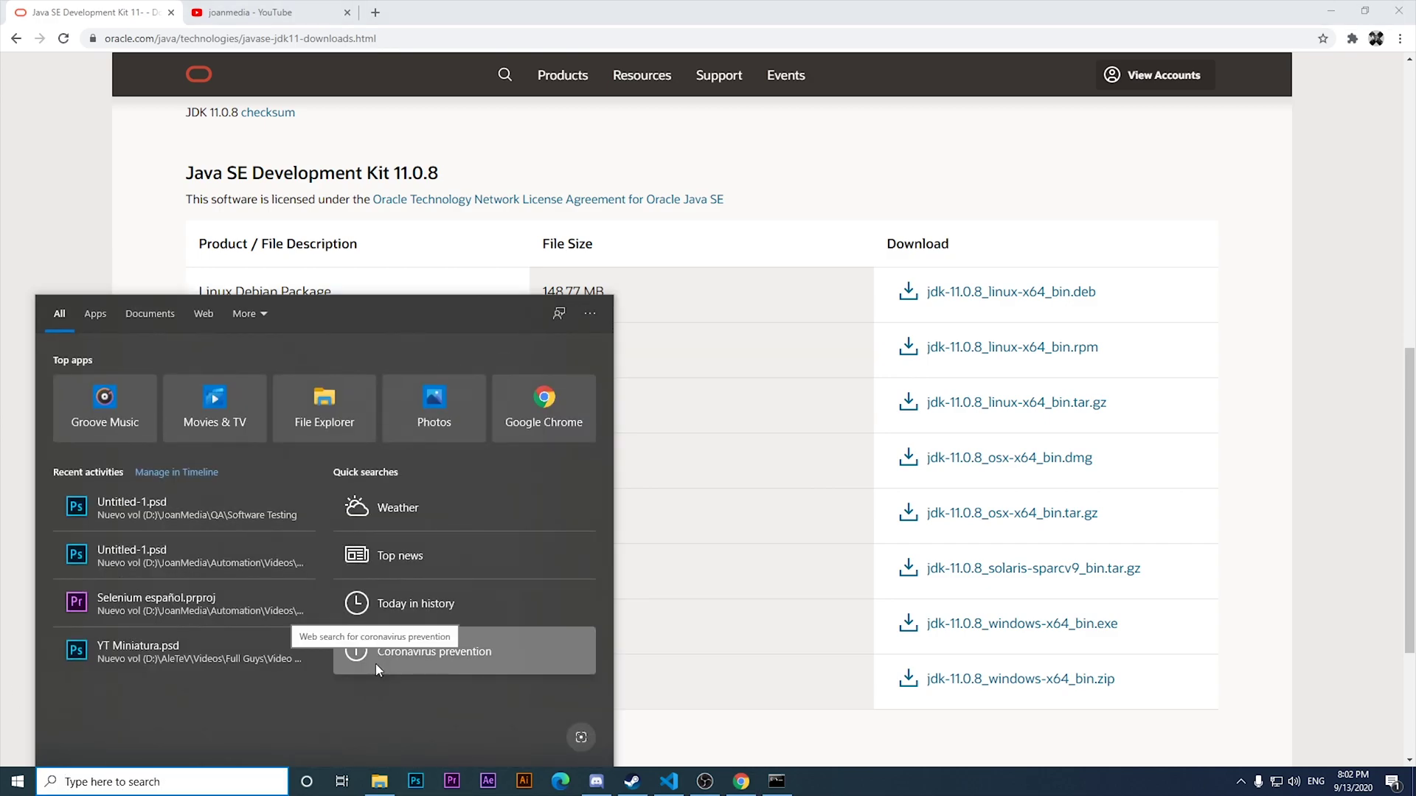
{"action": "type", "text": "environment"}
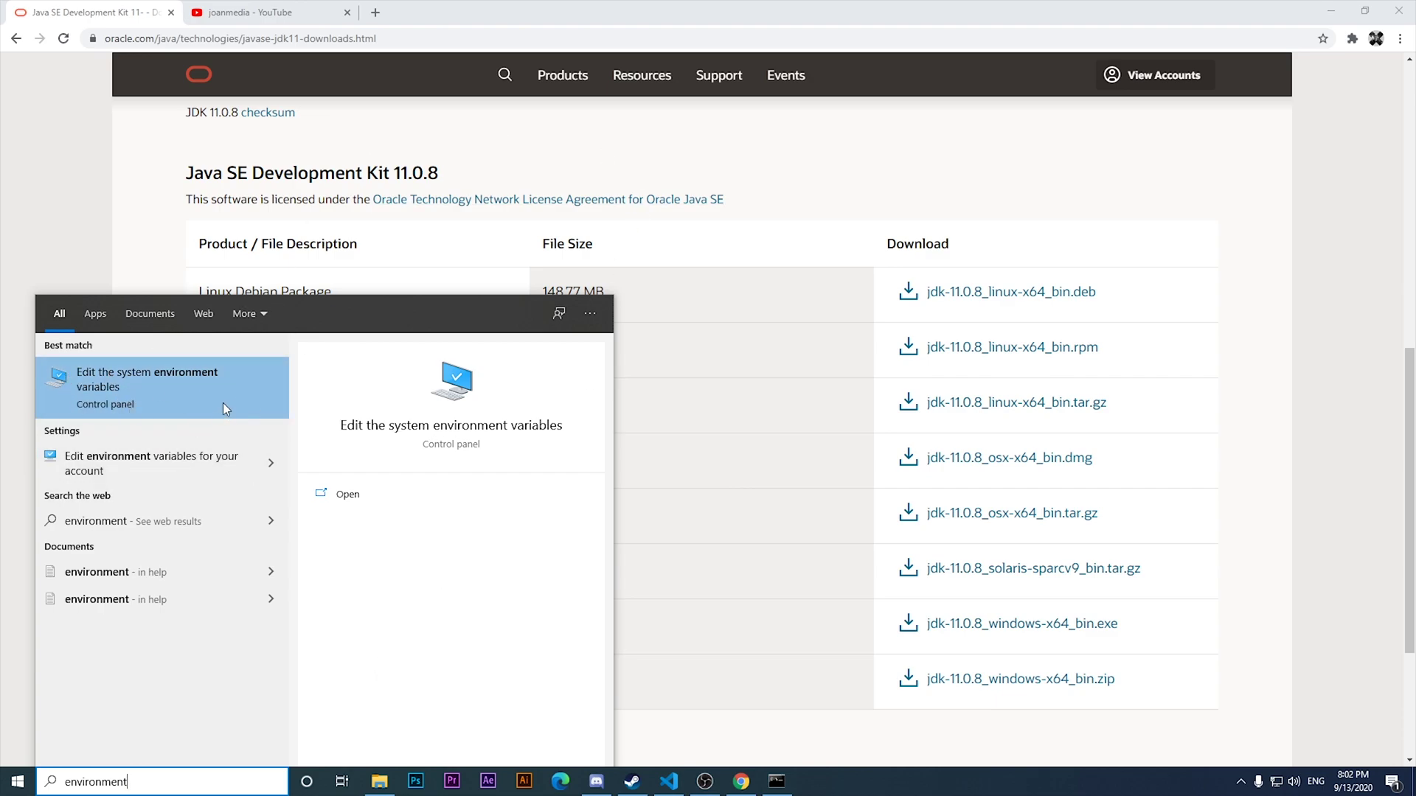
Open System Properties and add a new user variable named JAVA_HOME, then open File Explorer.
{"action": "left_click", "coordinate": [102, 377]}
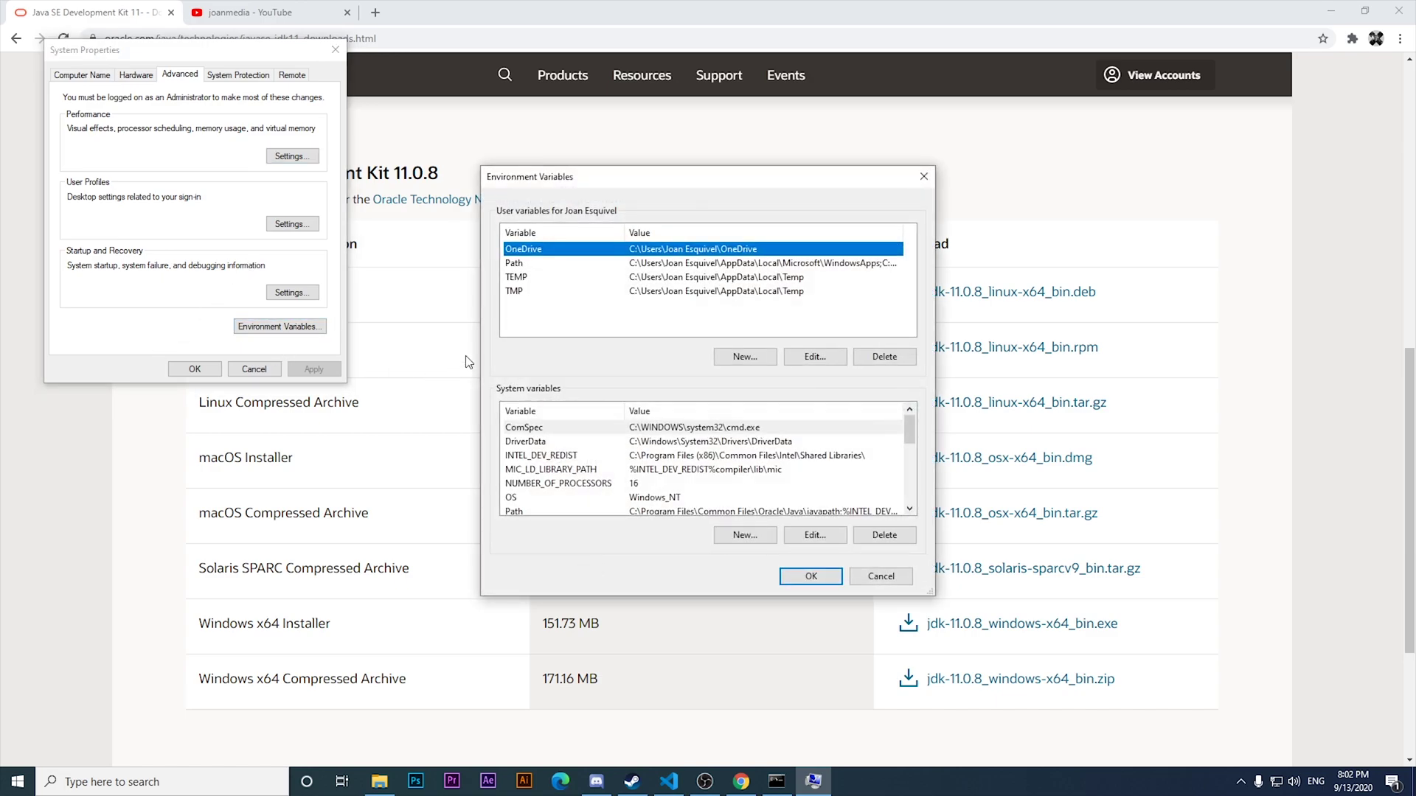
{"action": "left_click_drag", "start_coordinate": [927, 434], "coordinate": [917, 413]}
{"action": "left_click", "coordinate": [736, 357]}
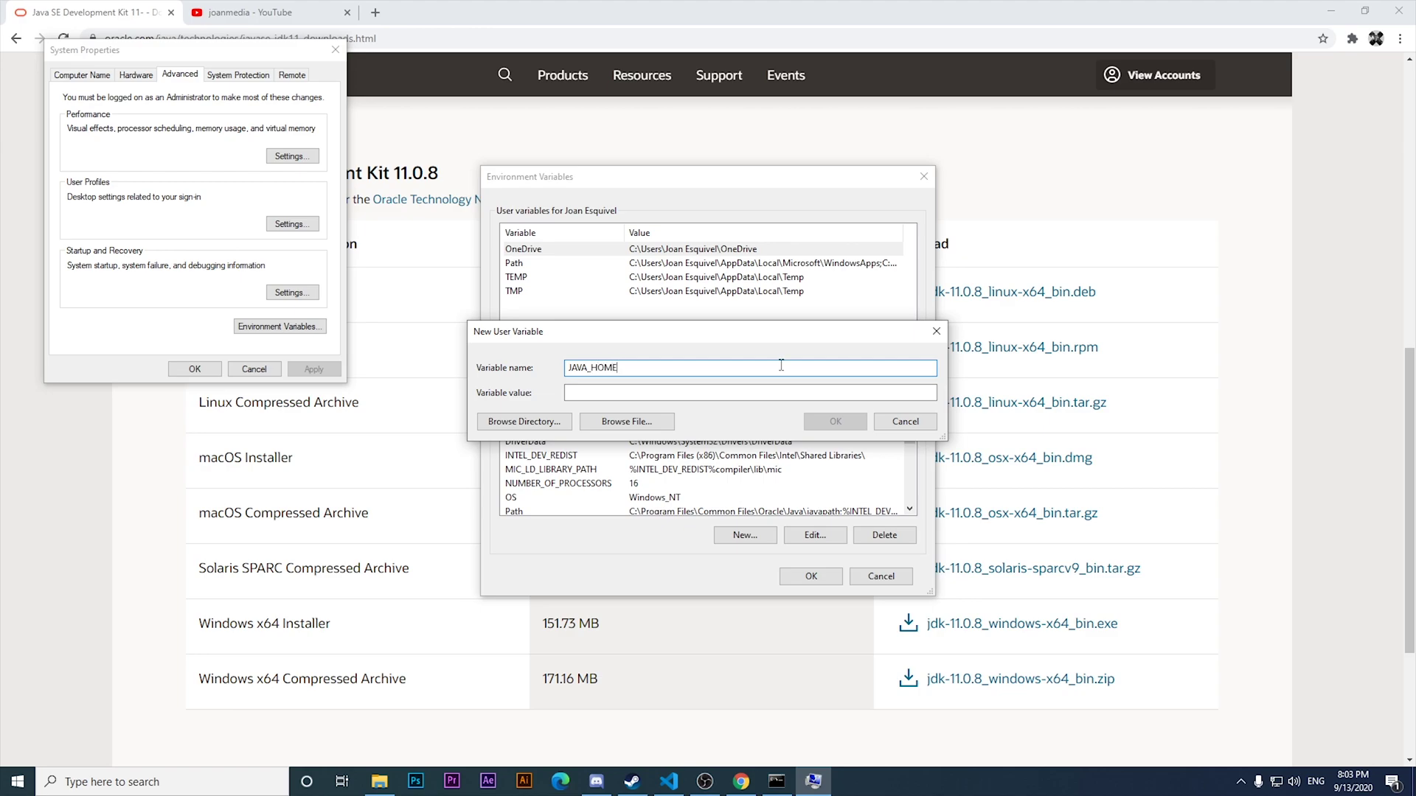
{"action": "left_click_drag", "start_coordinate": [614, 333], "coordinate": [481, 370]}
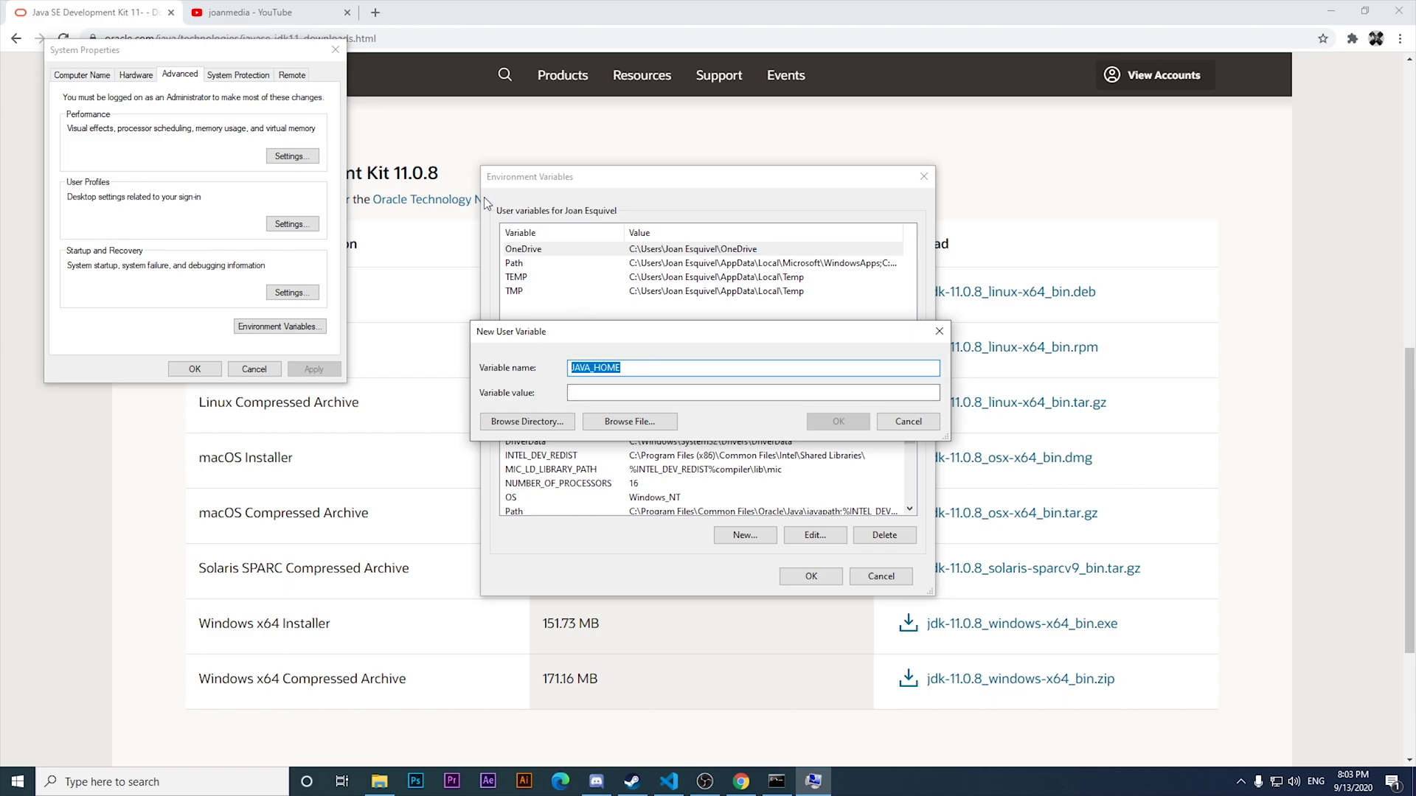
{"action": "left_click", "coordinate": [379, 781]}
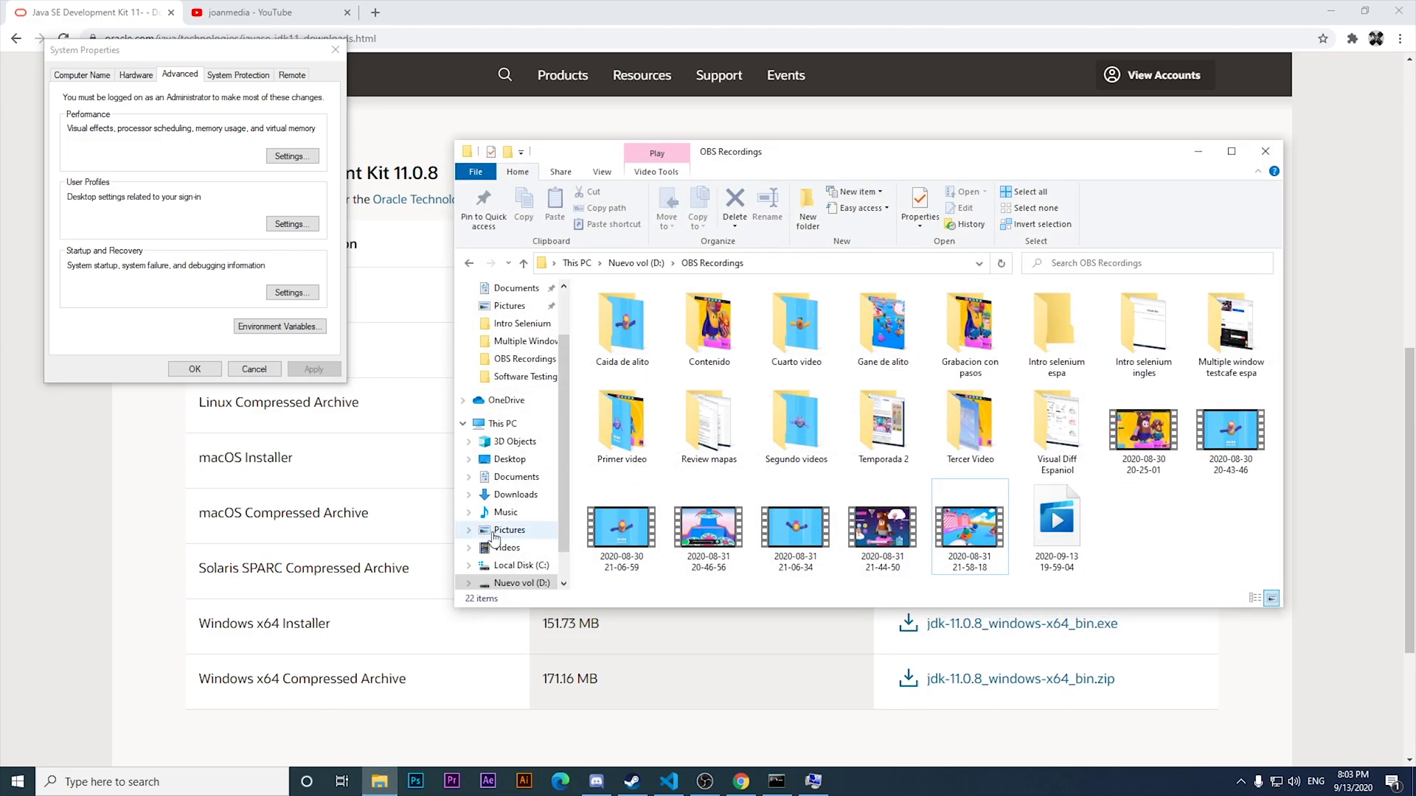
Navigate from This PC to Local Disk (C:).
{"action": "left_click", "coordinate": [501, 424]}
{"action": "double_click", "coordinate": [812, 373]}
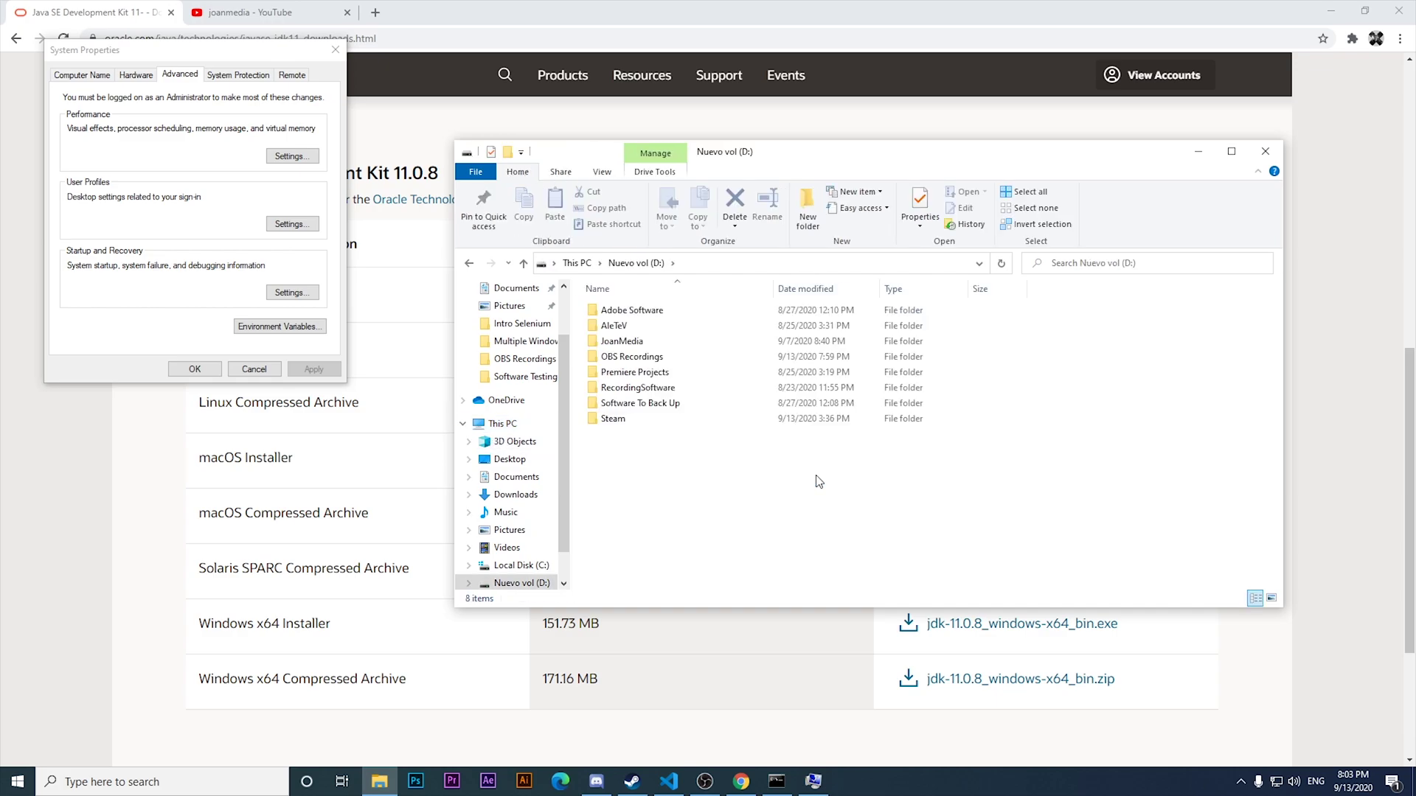
{"action": "left_click", "coordinate": [578, 264]}
{"action": "double_click", "coordinate": [632, 439]}
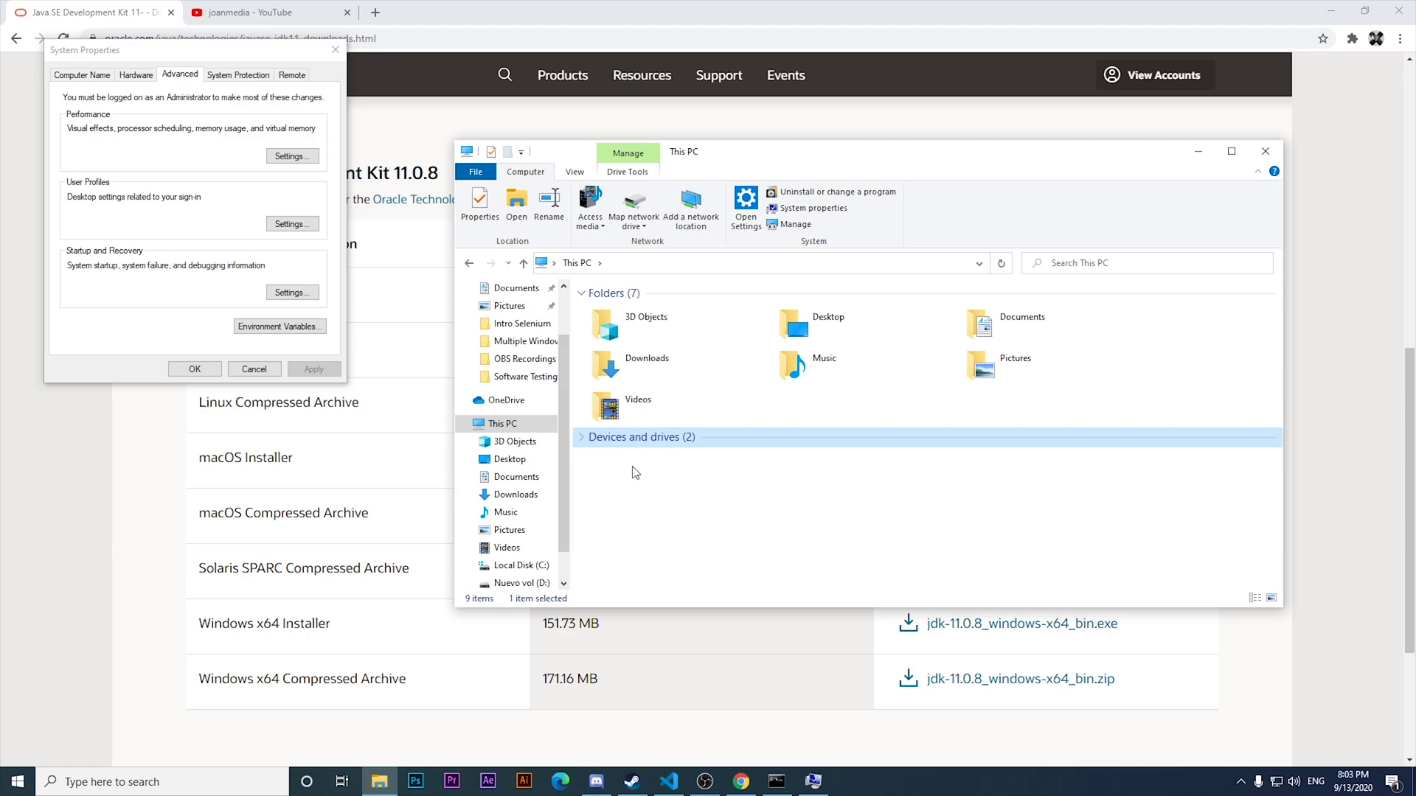
{"action": "left_click", "coordinate": [581, 437]}
{"action": "left_click", "coordinate": [618, 486]}
{"action": "double_click", "coordinate": [618, 485]}
Open Program Files\Java\jdk-11.0.8 and copy its full folder path.
{"action": "double_click", "coordinate": [627, 326]}
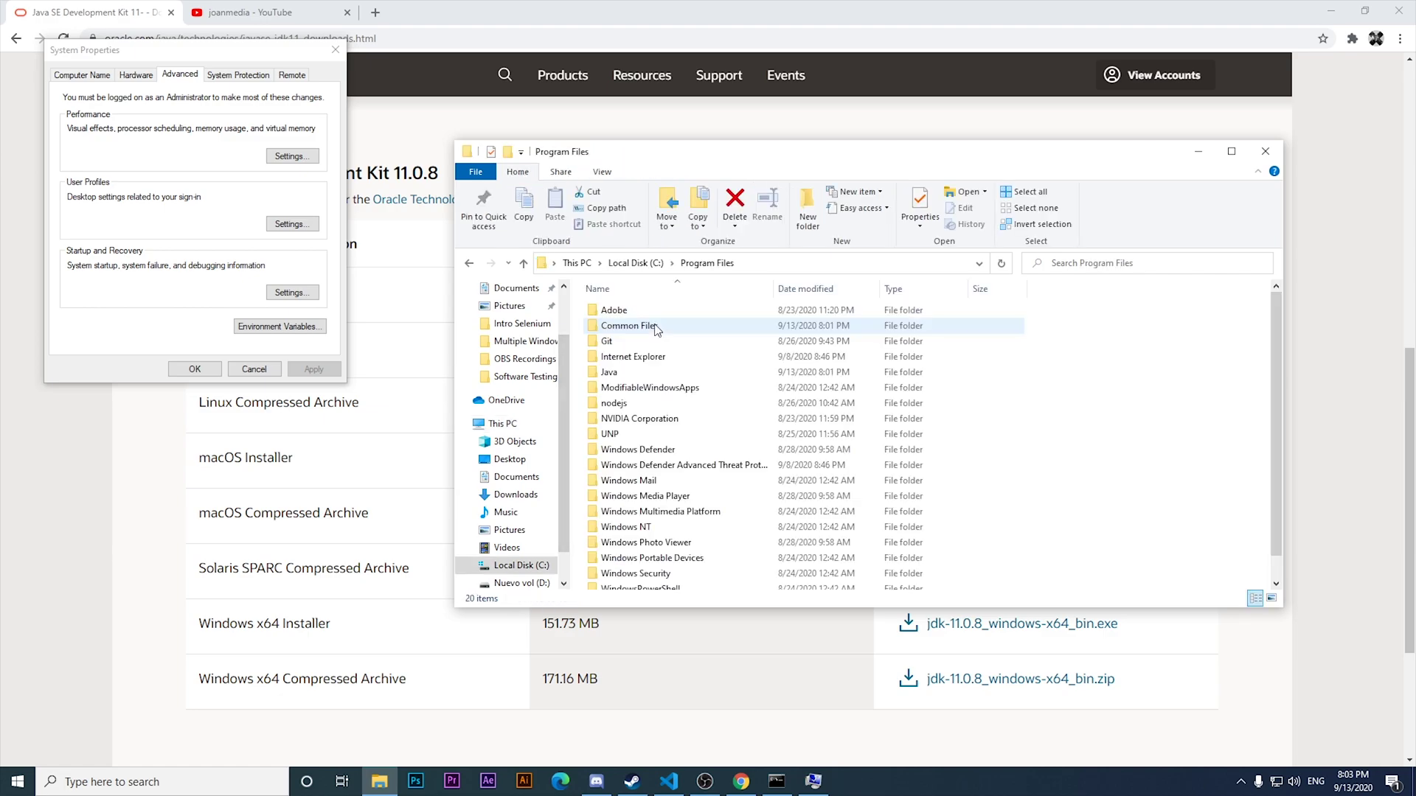
{"action": "double_click", "coordinate": [628, 373]}
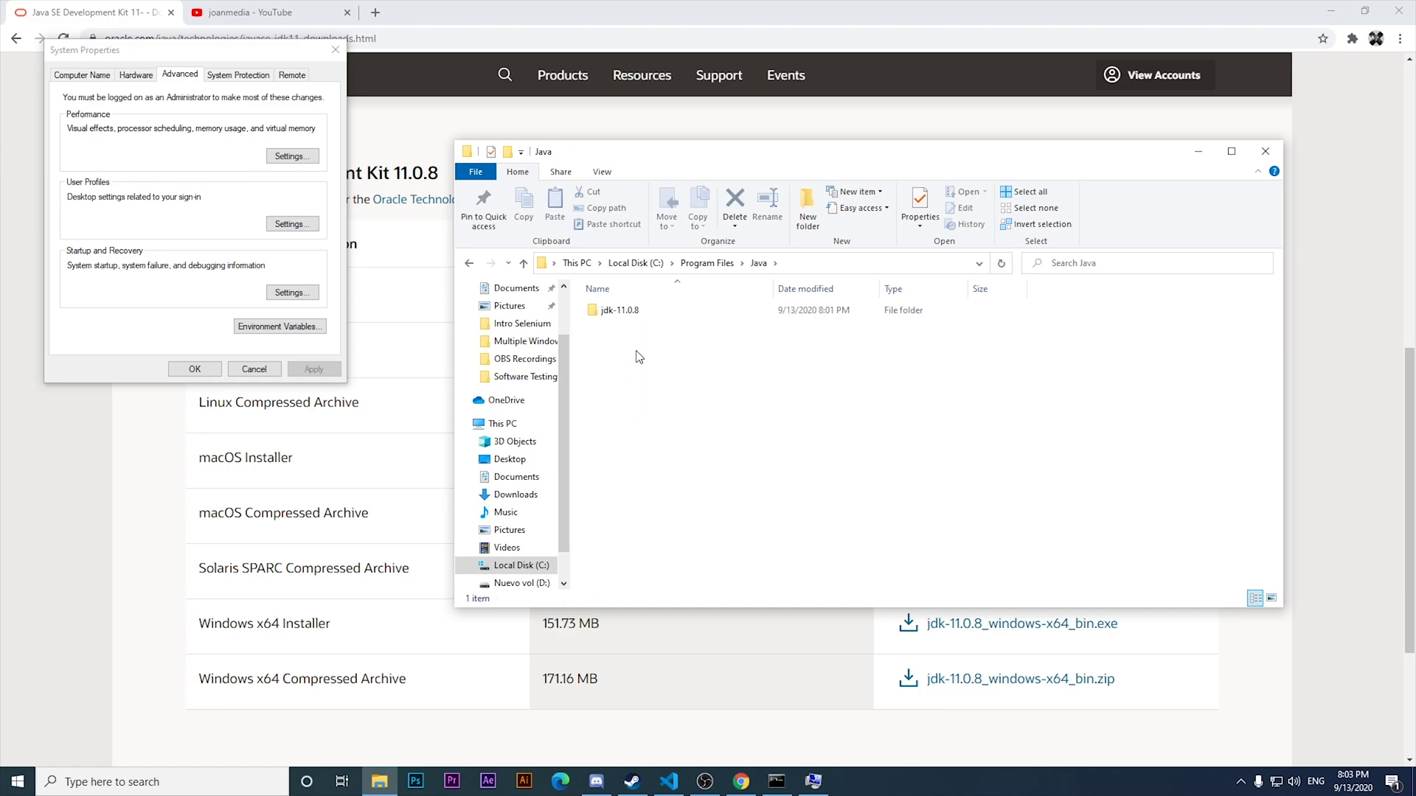
{"action": "double_click", "coordinate": [619, 311]}
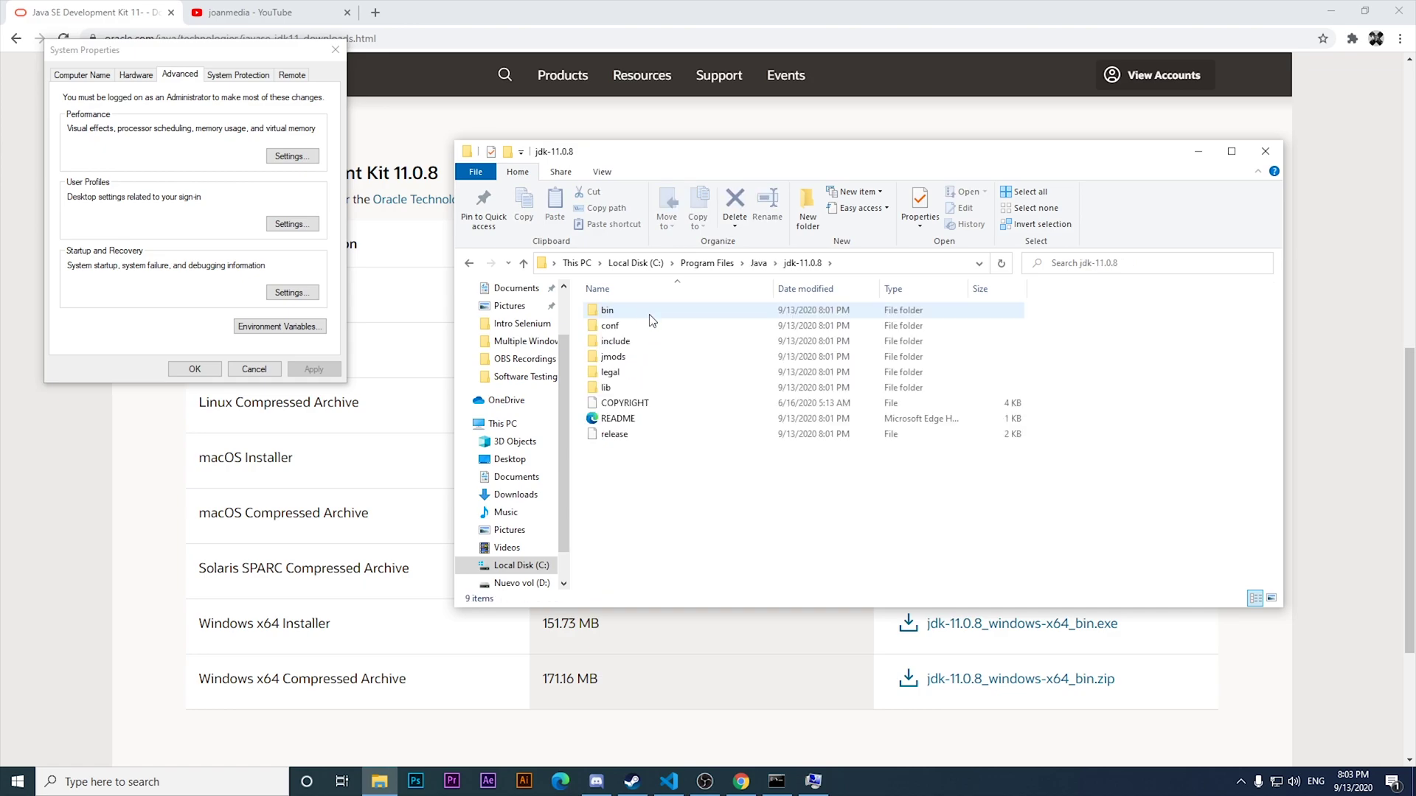
{"action": "left_click", "coordinate": [852, 265]}
{"action": "key", "text": "ctrl+c"}
{"action": "left_click", "coordinate": [686, 585]}
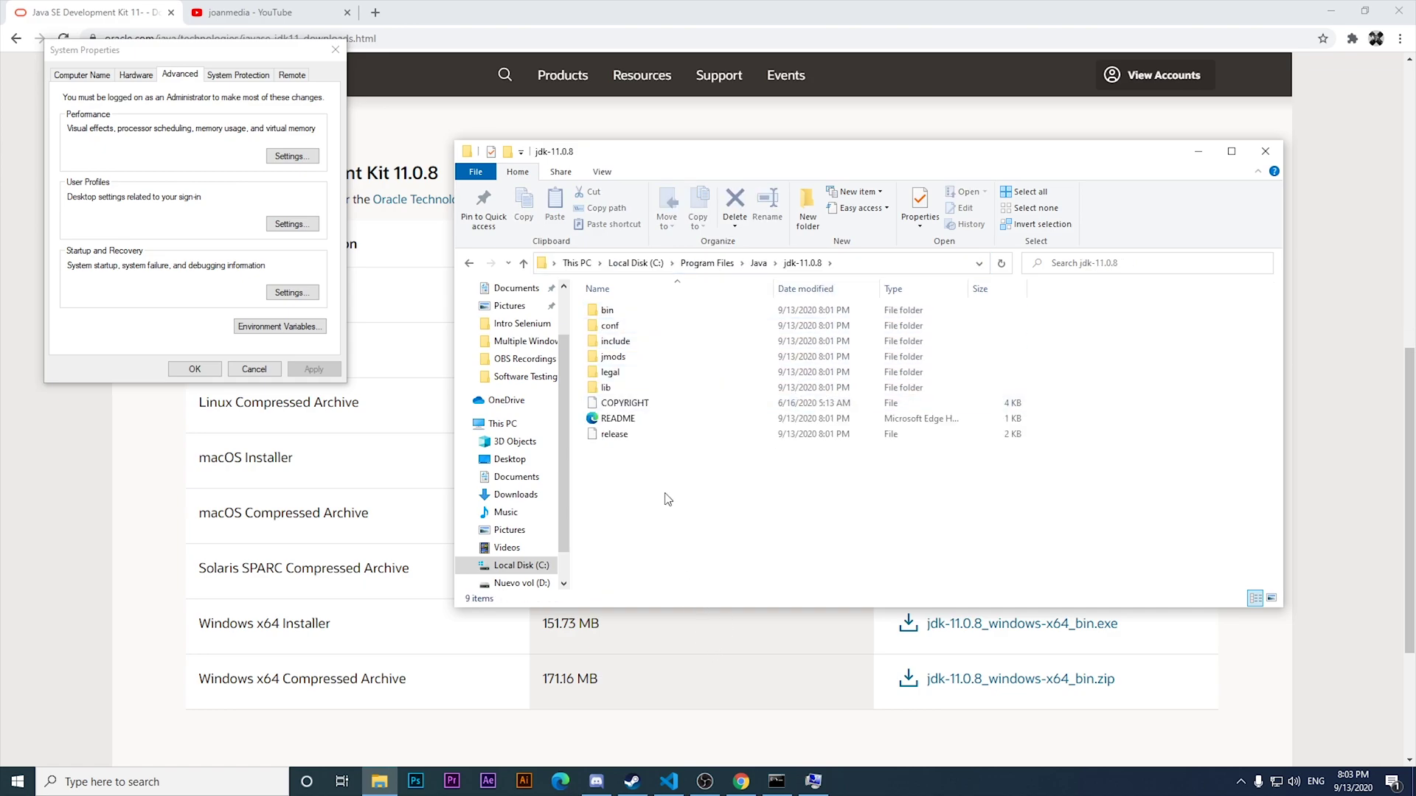
{"action": "double_click", "coordinate": [615, 311]}
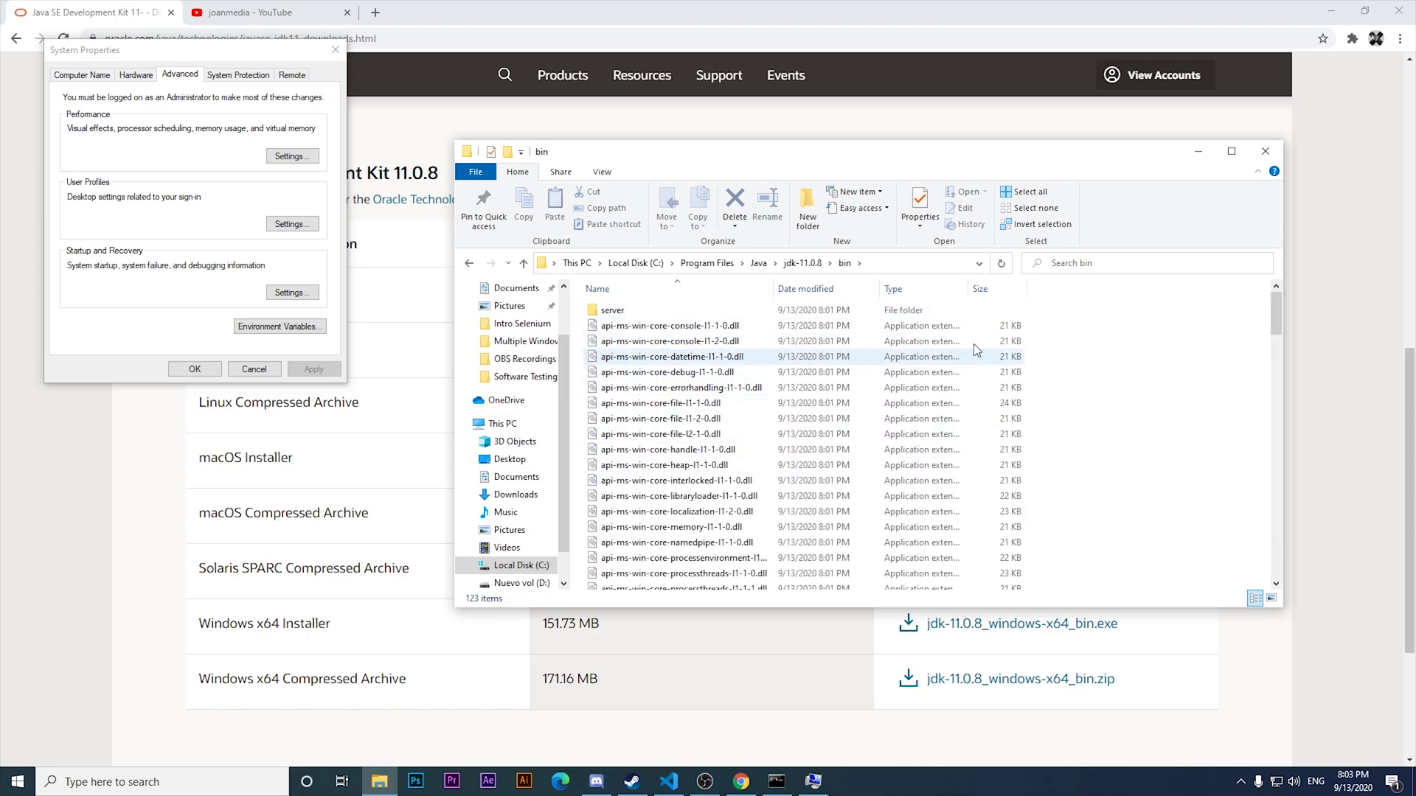
{"action": "left_click", "coordinate": [803, 263]}
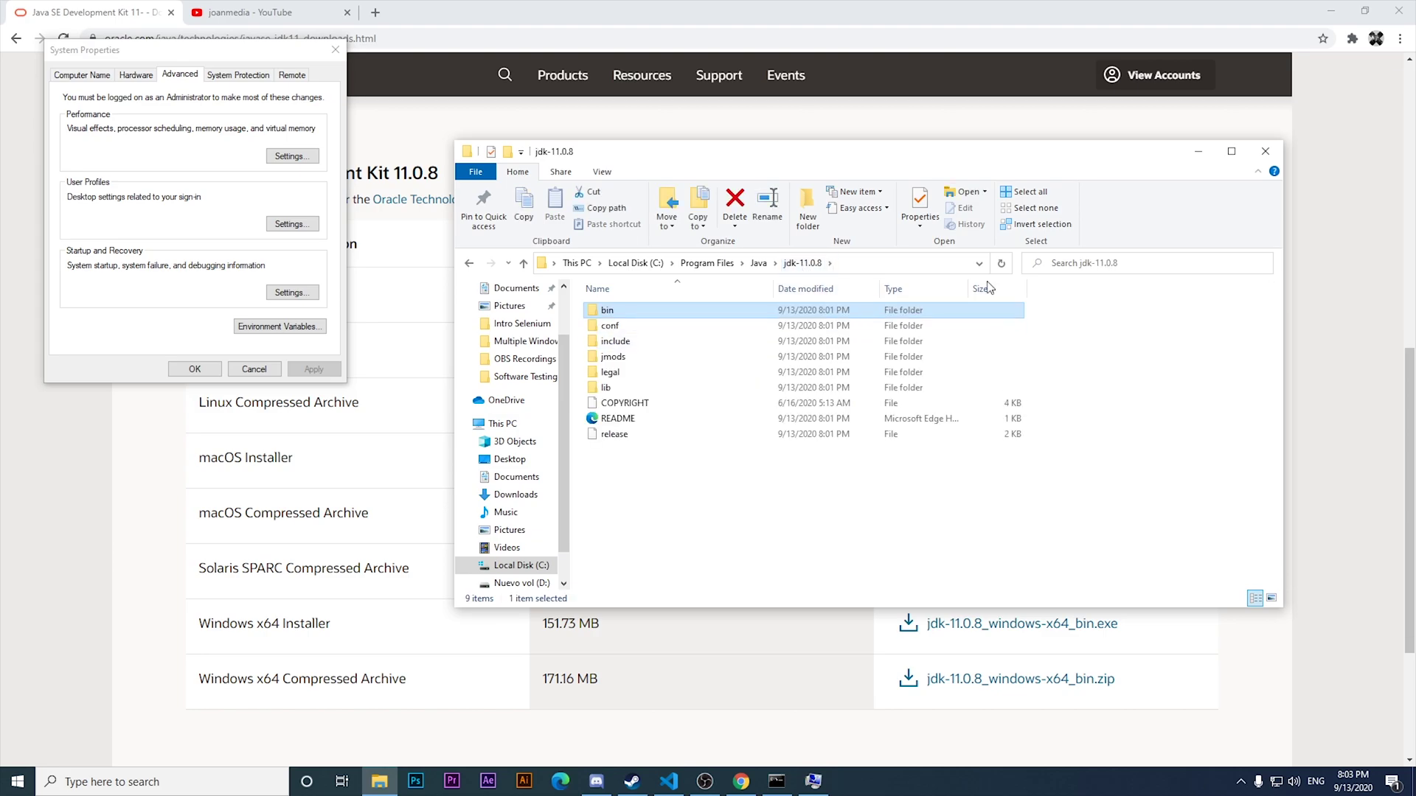
{"action": "left_click", "coordinate": [1202, 150]}
Set the user variable JAVA_HOME to C:\Program Files\Java\jdk-11.0.8 and save it.
{"action": "left_click", "coordinate": [654, 393]}
{"action": "key", "text": "ctrl+v"}
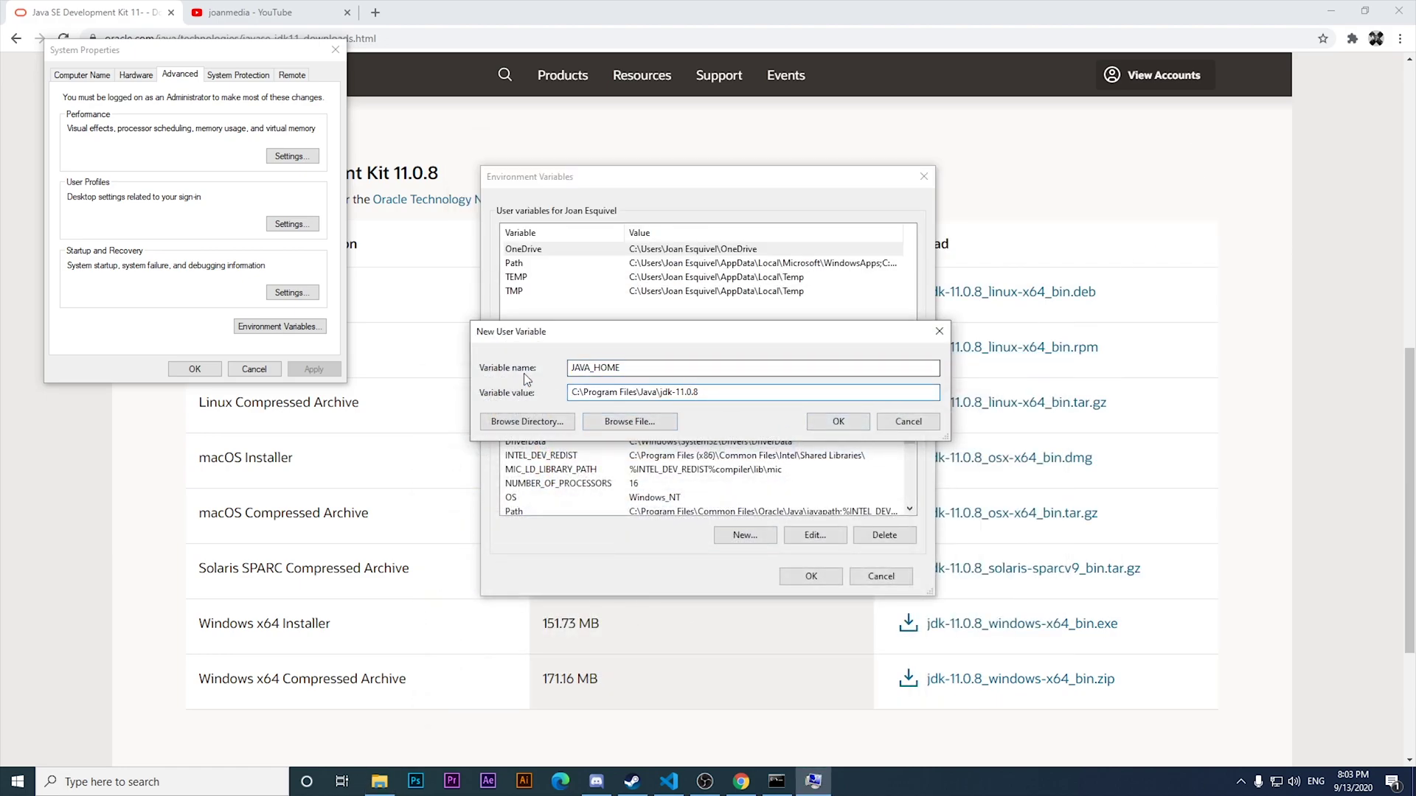
{"action": "left_click", "coordinate": [846, 422]}
Add a system variable JAVA_HOME with the same JDK path and save the environment variables.
{"action": "left_click", "coordinate": [740, 535]}
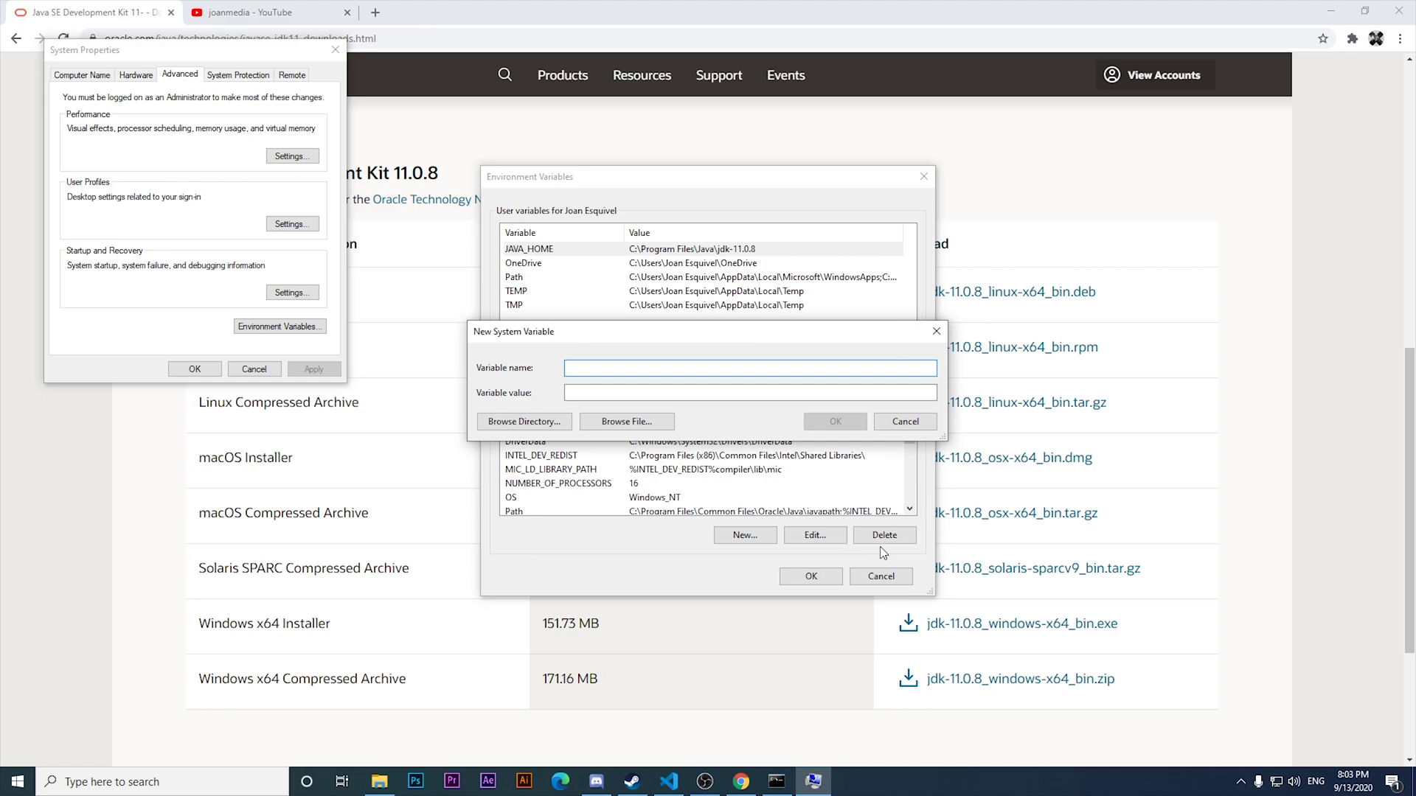
{"action": "left_click_drag", "start_coordinate": [690, 335], "coordinate": [812, 271]}
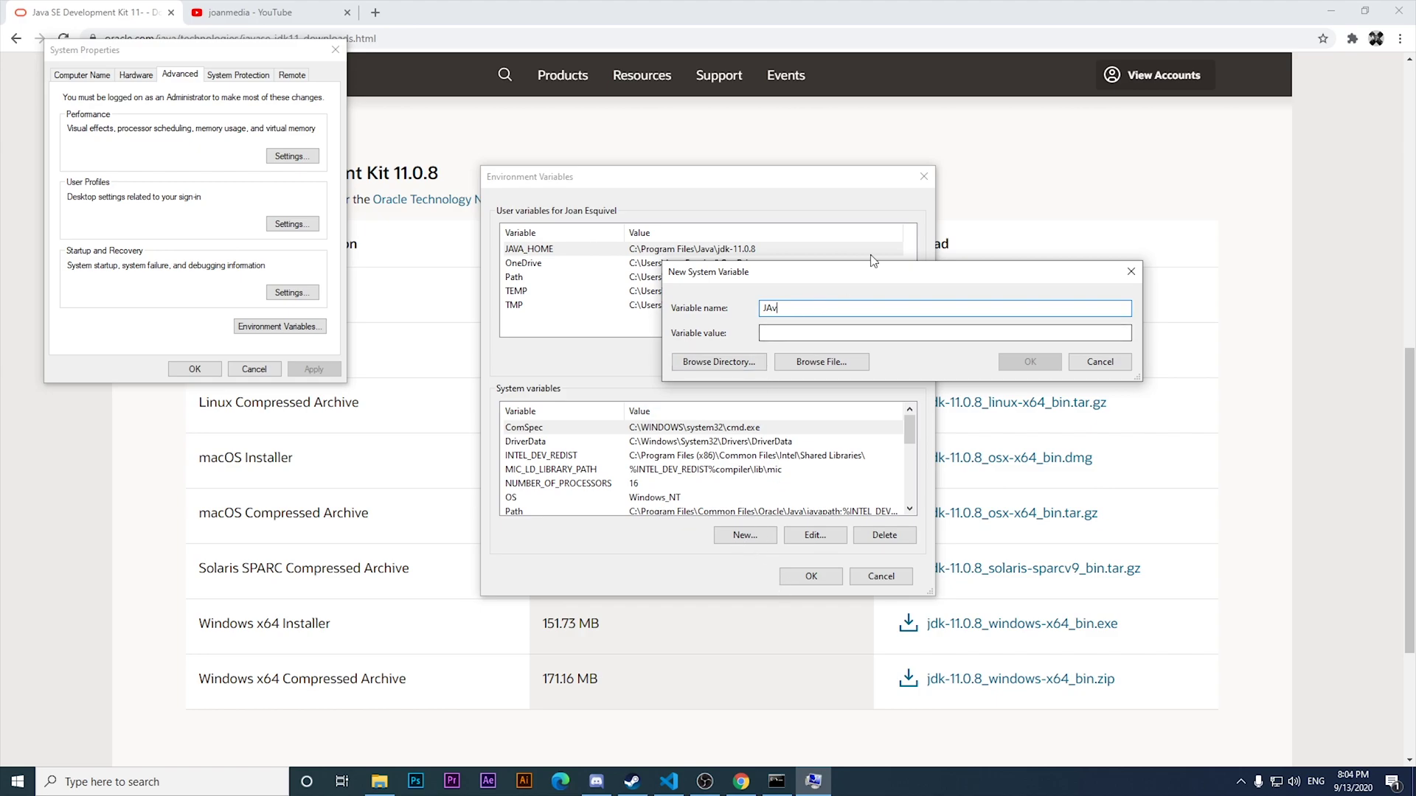
{"action": "key", "text": "BackSpace"}
{"action": "type", "text": "VA_HOME"}
{"action": "key", "text": "ctrl+v"}
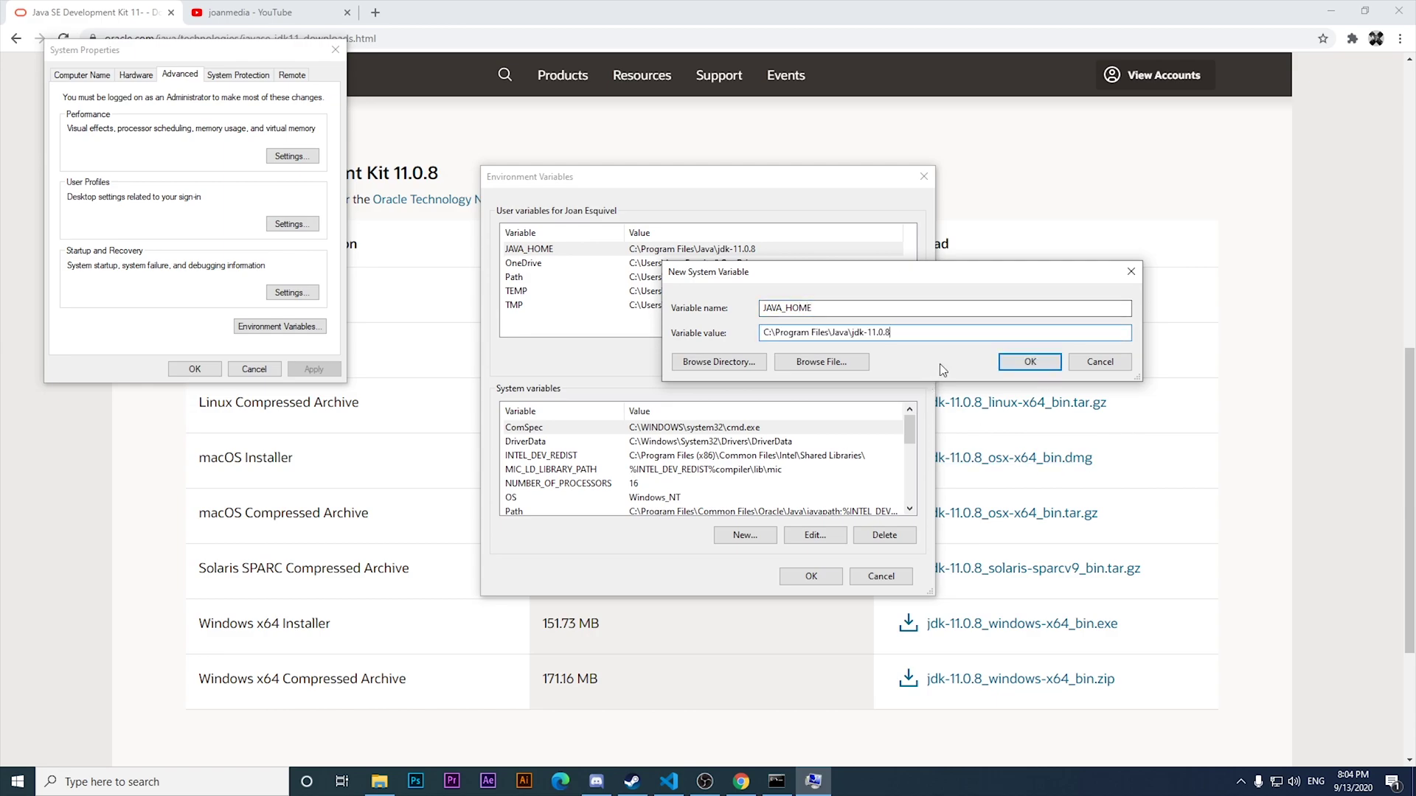
{"action": "left_click", "coordinate": [1030, 362]}
{"action": "scroll", "coordinate": [734, 485], "scroll_direction": "down", "scroll_amount": 1}
{"action": "scroll", "coordinate": [732, 479], "scroll_direction": "up", "scroll_amount": 1}
{"action": "scroll", "coordinate": [732, 478], "scroll_direction": "down", "scroll_amount": 4}
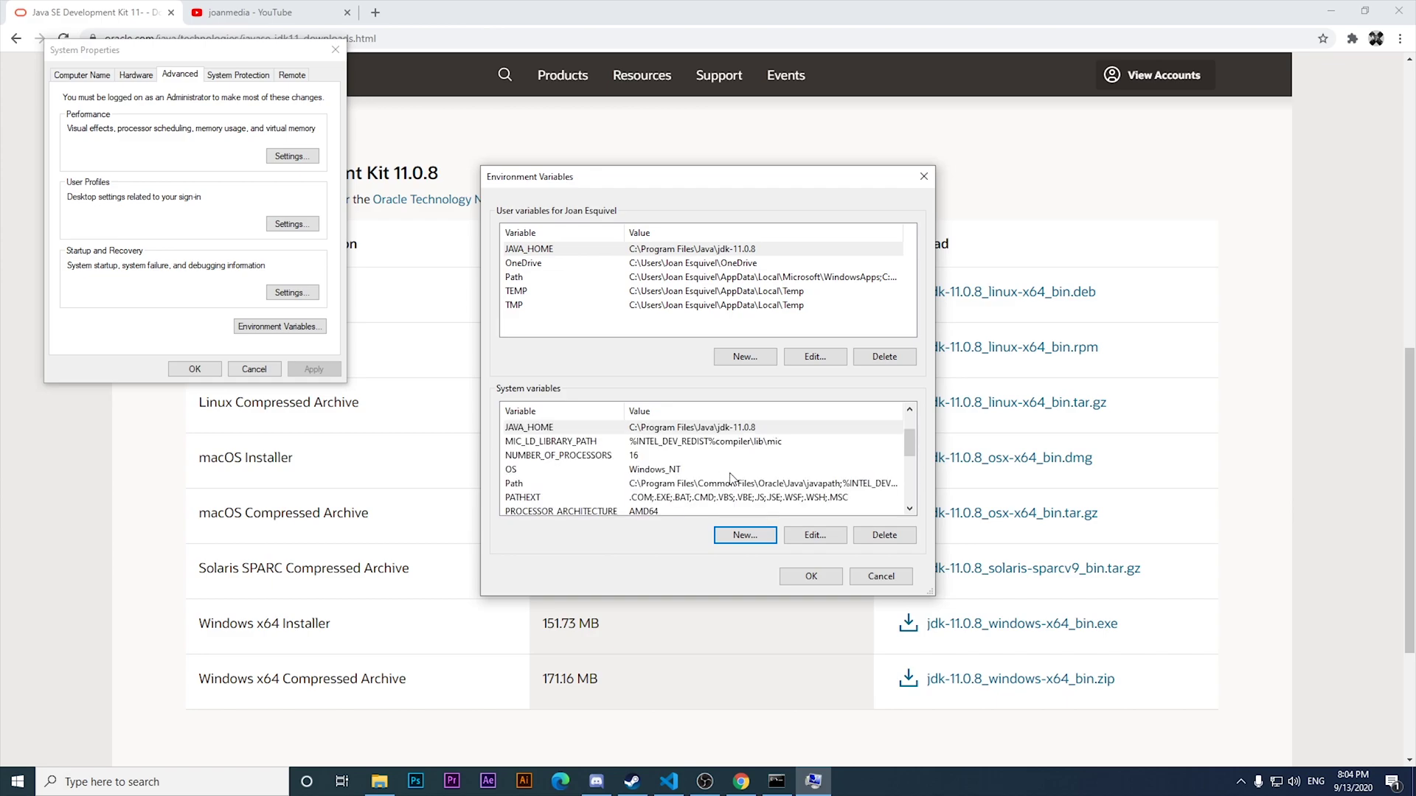
{"action": "scroll", "coordinate": [731, 478], "scroll_direction": "up", "scroll_amount": 5}
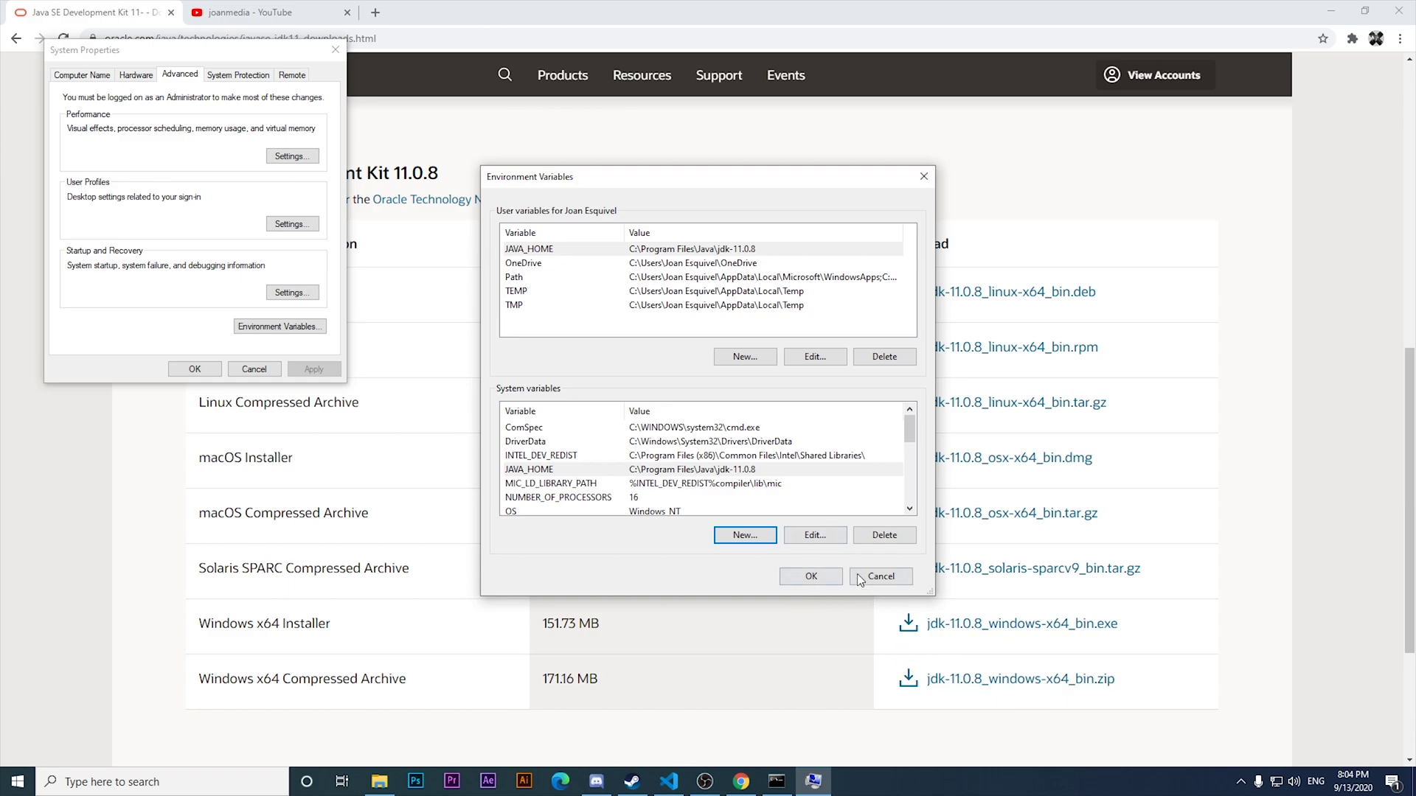
{"action": "left_click", "coordinate": [798, 582]}
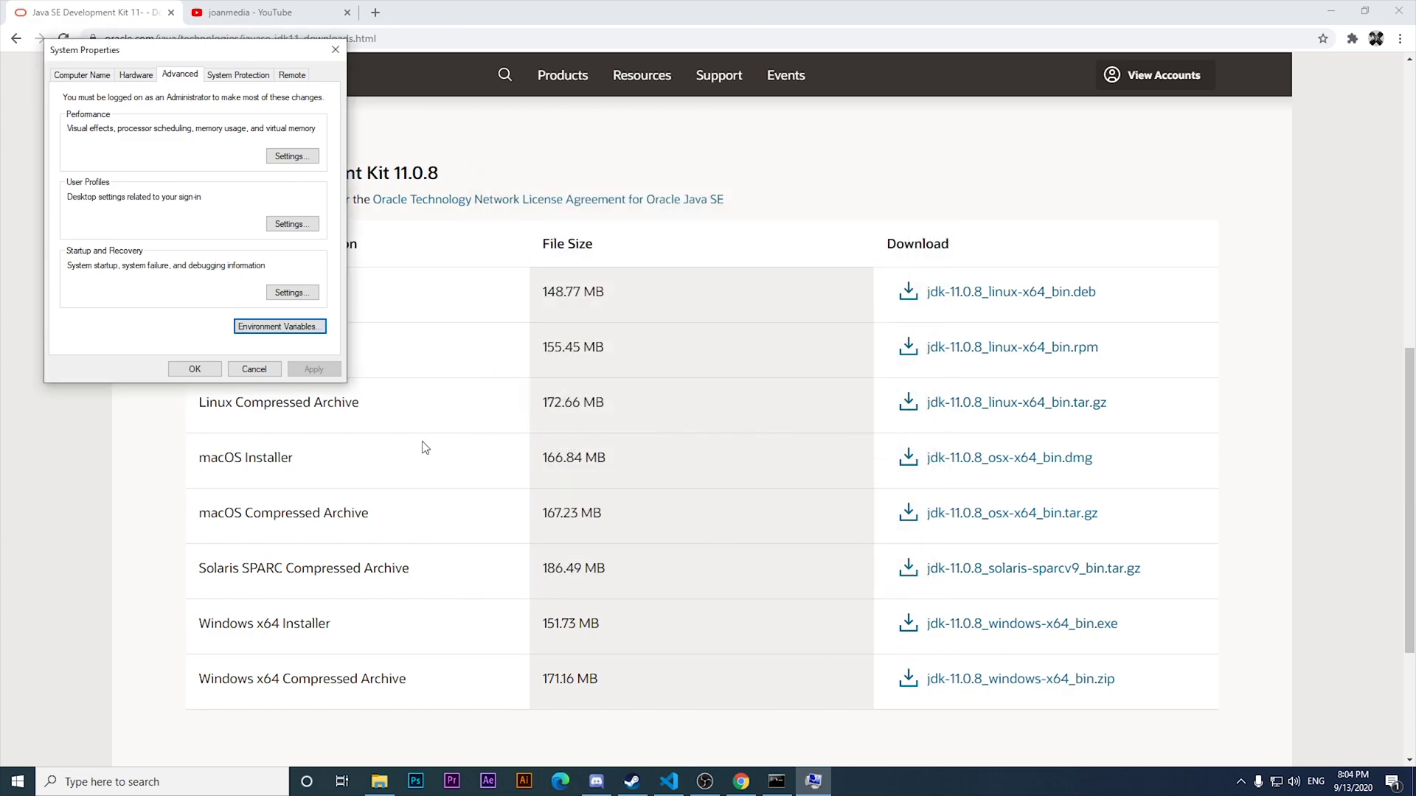
Close System Properties, rerun java -version to confirm 11.0.8, and close Command Prompt.
{"action": "left_click", "coordinate": [194, 368]}
{"action": "scroll", "coordinate": [207, 398], "scroll_direction": "down", "scroll_amount": 3}
{"action": "scroll", "coordinate": [300, 496], "scroll_direction": "up", "scroll_amount": 3}
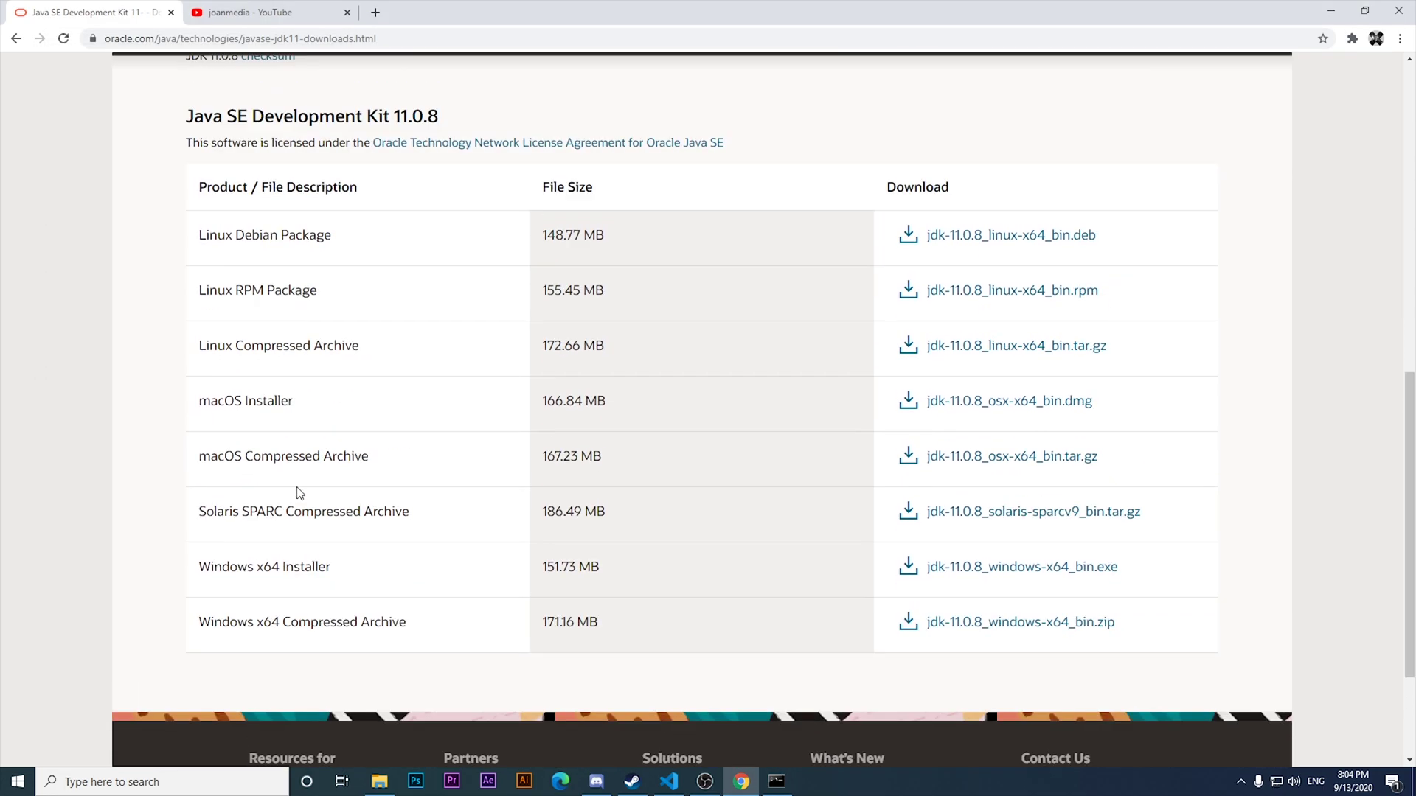
{"action": "left_click", "coordinate": [777, 782]}
{"action": "key", "text": "Up"}
{"action": "key", "text": "Return"}
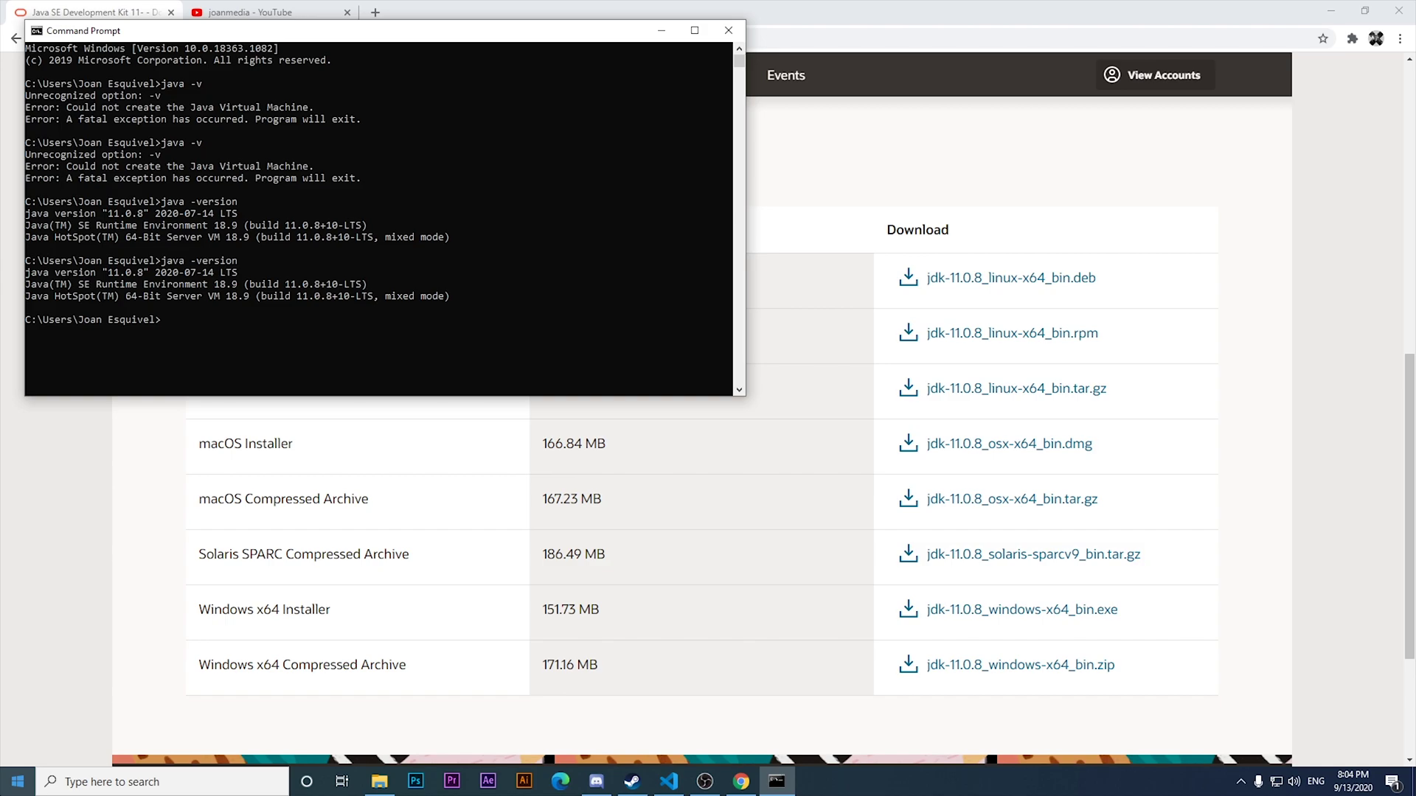
{"action": "left_click", "coordinate": [728, 31]}
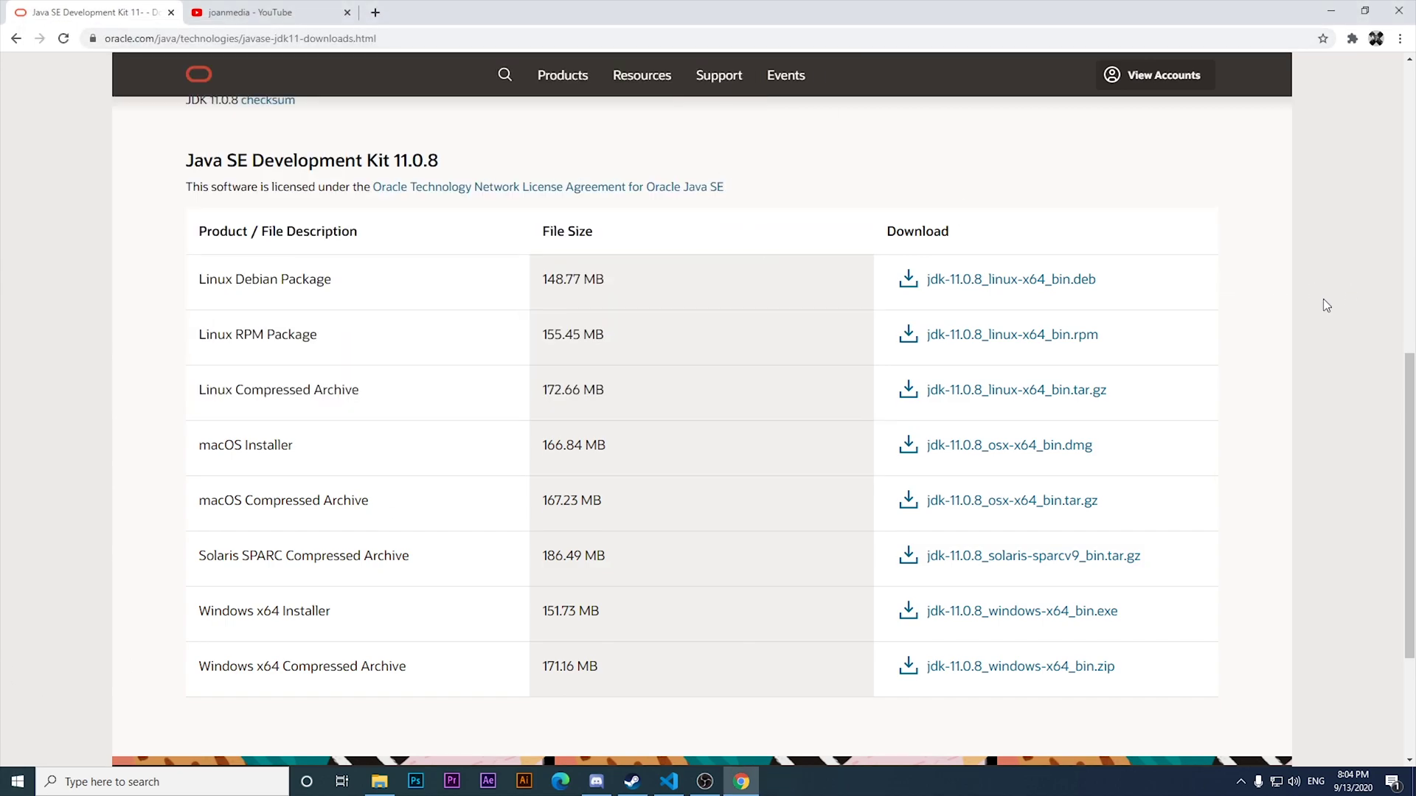
Scroll the Oracle JDK 11 page to the Java SE Development Kit 11.0.8 table.
{"action": "scroll", "coordinate": [1324, 303], "scroll_direction": "up", "scroll_amount": 5}
{"action": "scroll", "coordinate": [1326, 306], "scroll_direction": "up", "scroll_amount": 5}
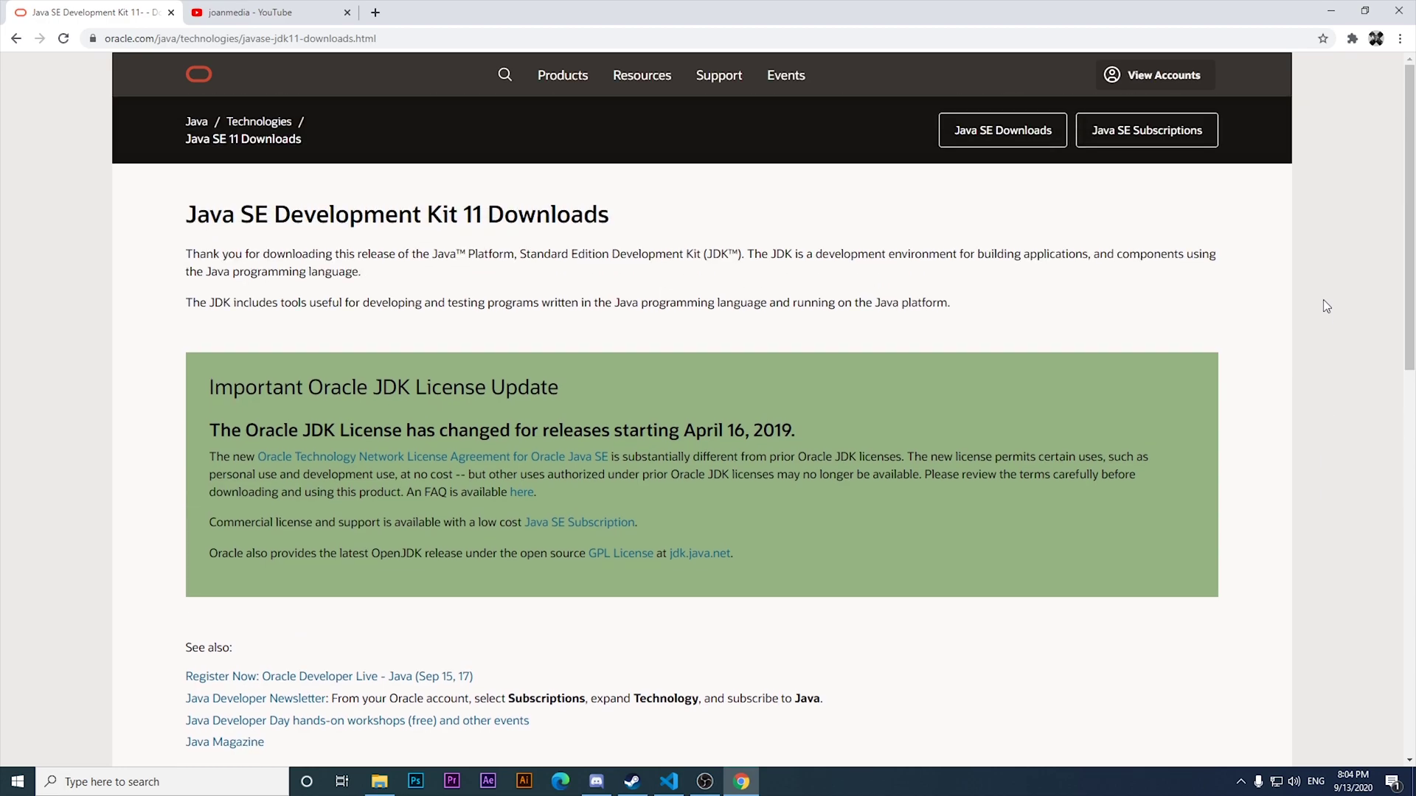
{"action": "scroll", "coordinate": [1322, 339], "scroll_direction": "down", "scroll_amount": 10}
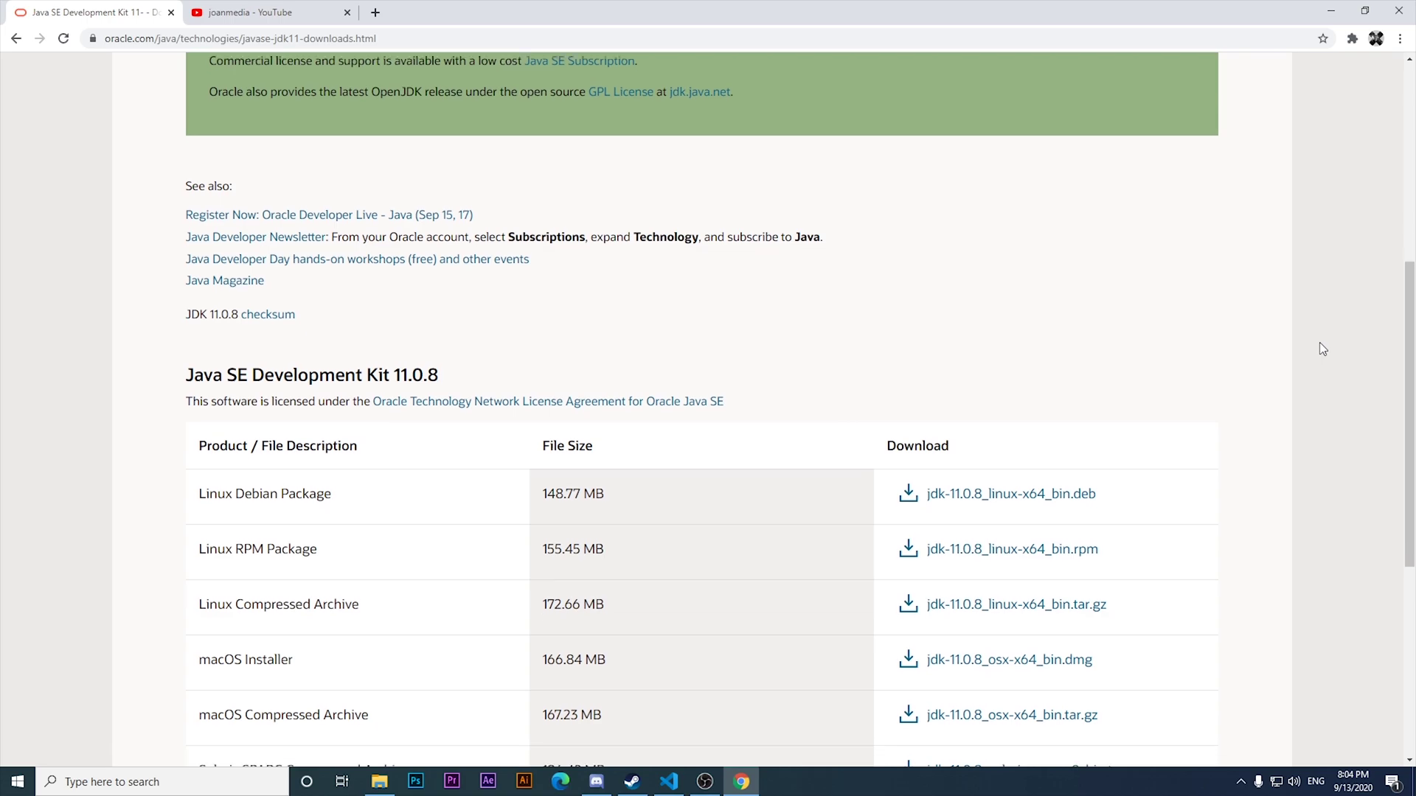
{"action": "scroll", "coordinate": [878, 406], "scroll_direction": "up", "scroll_amount": 1}
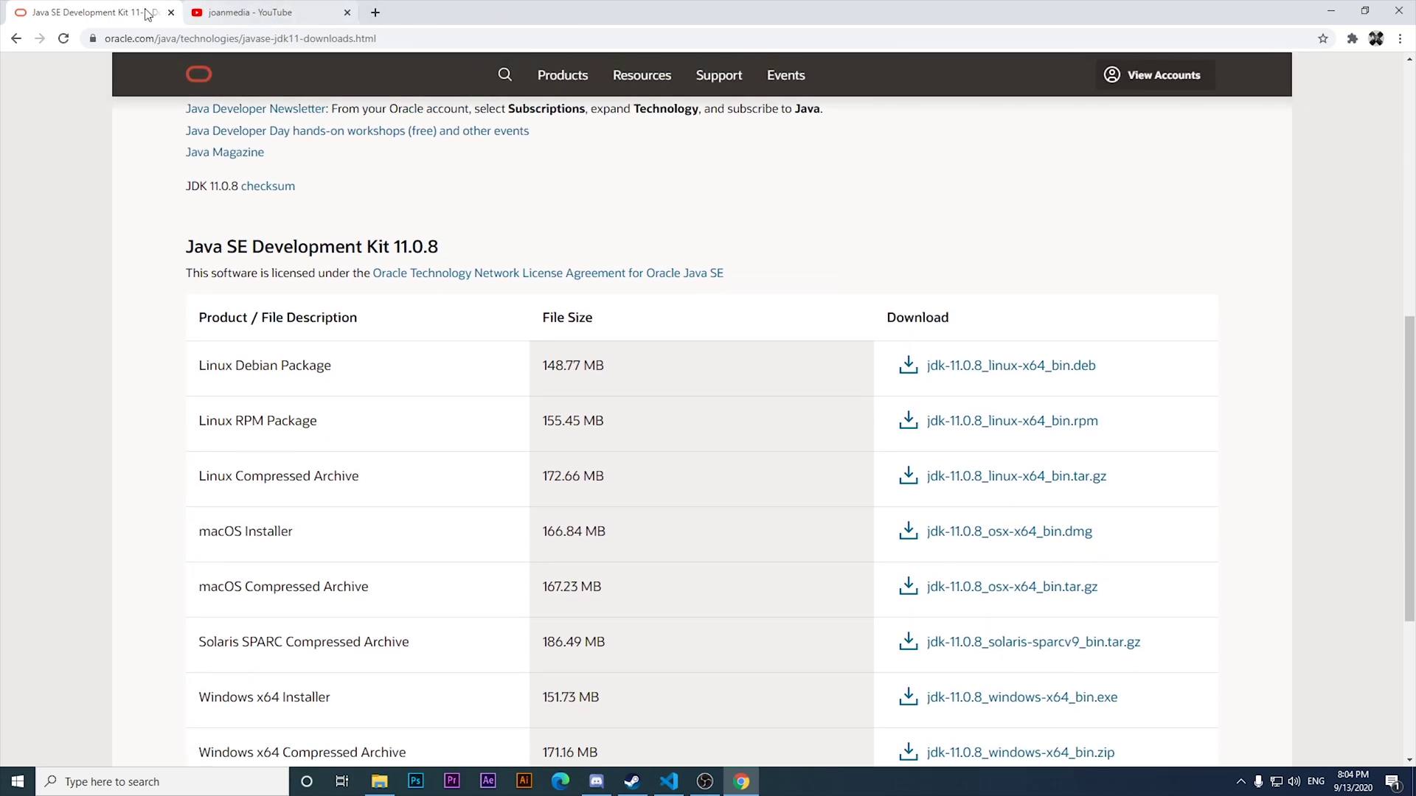
Search Google for 'jenkins' and open the official jenkins.io website.
{"action": "left_click", "coordinate": [186, 41]}
{"action": "type", "text": "gooo"}
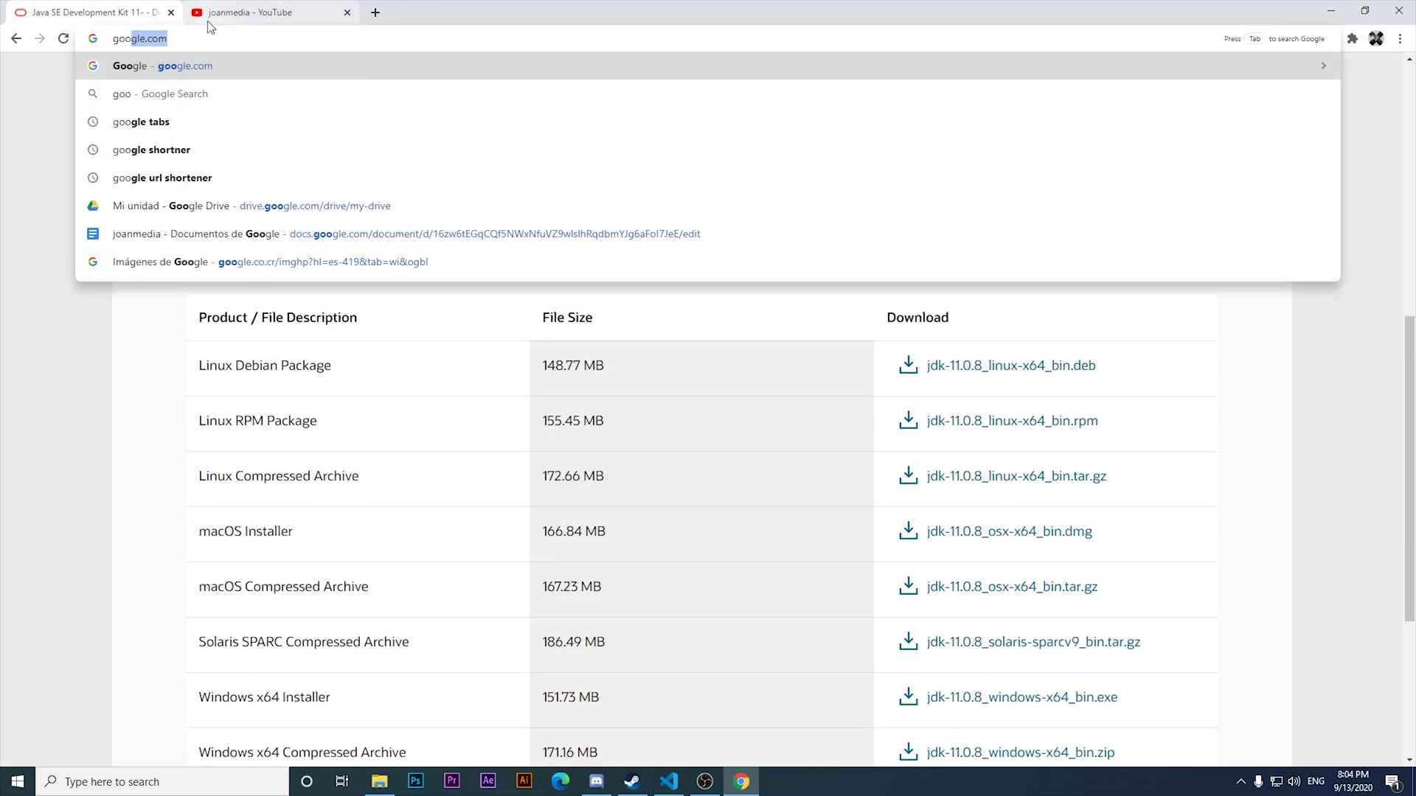
{"action": "key", "text": "Return"}
{"action": "double_click", "coordinate": [162, 80]}
{"action": "type", "text": "kick"}
{"action": "key", "text": "BackSpace"}
{"action": "key", "text": "BackSpace"}
{"action": "key", "text": "BackSpace"}
{"action": "key", "text": "BackSpace"}
{"action": "type", "text": "jenk"}
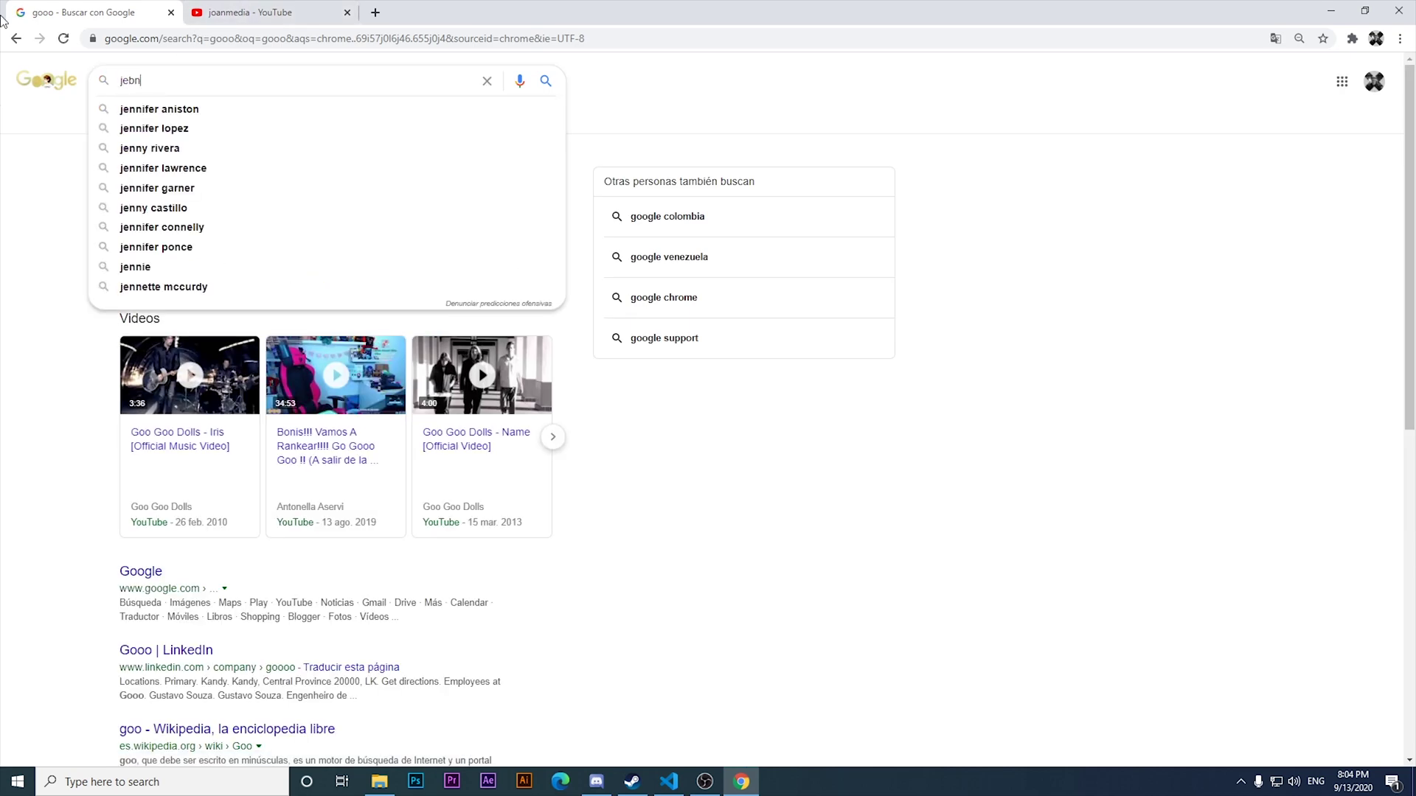
{"action": "type", "text": "ins"}
{"action": "key", "text": "Return"}
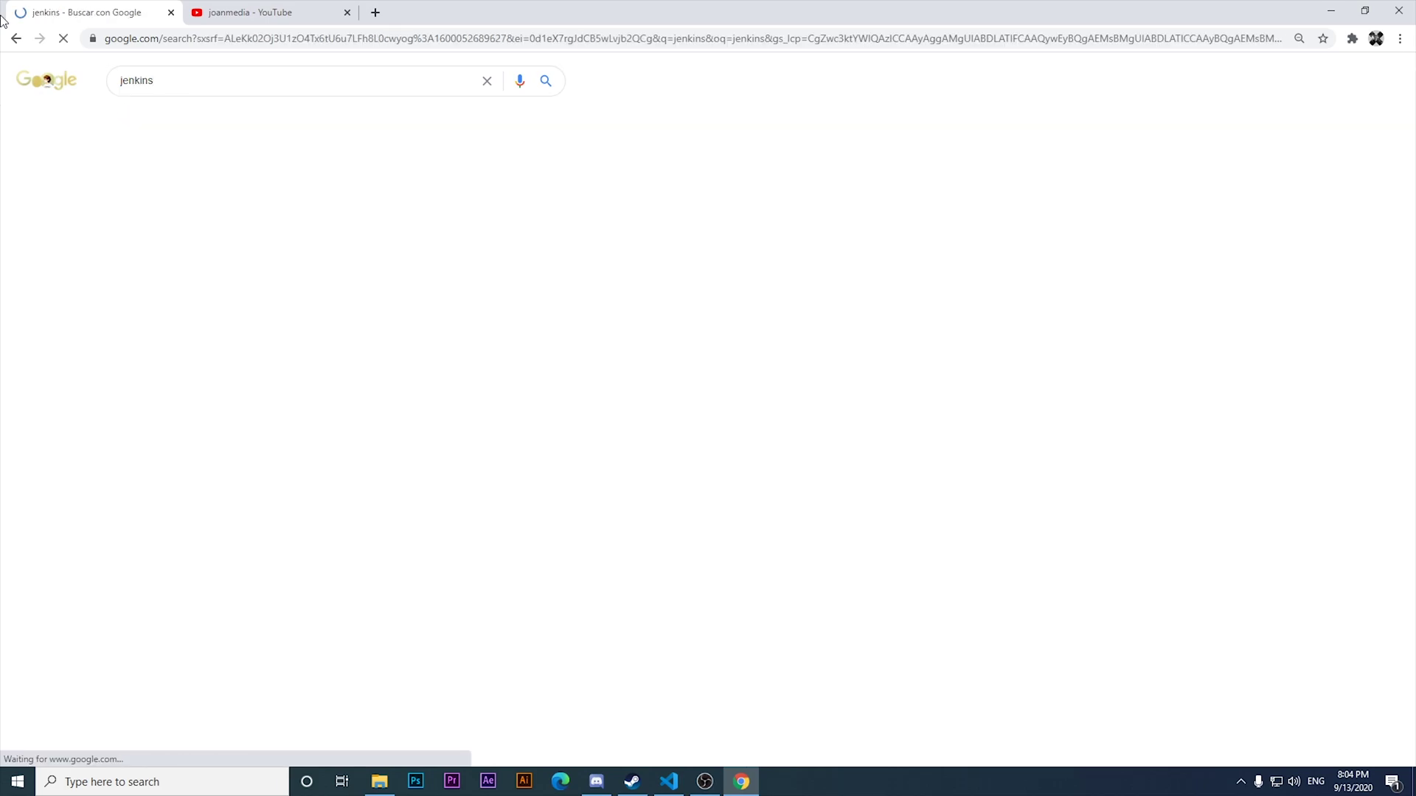
{"action": "left_click", "coordinate": [148, 177]}
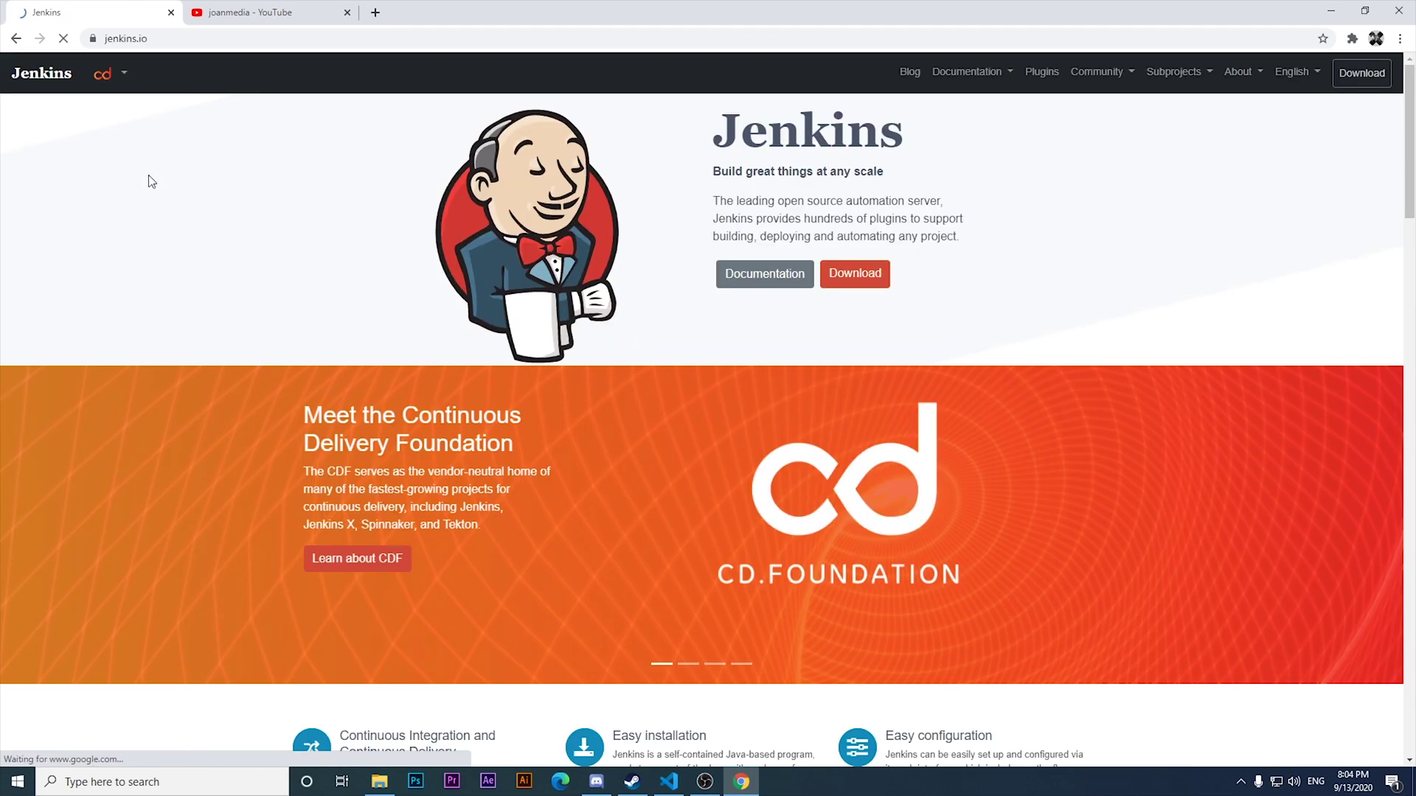
Download the 2.249.1 LTS Windows installer, keep jenkins.msi, and open it.
{"action": "left_click", "coordinate": [856, 277]}
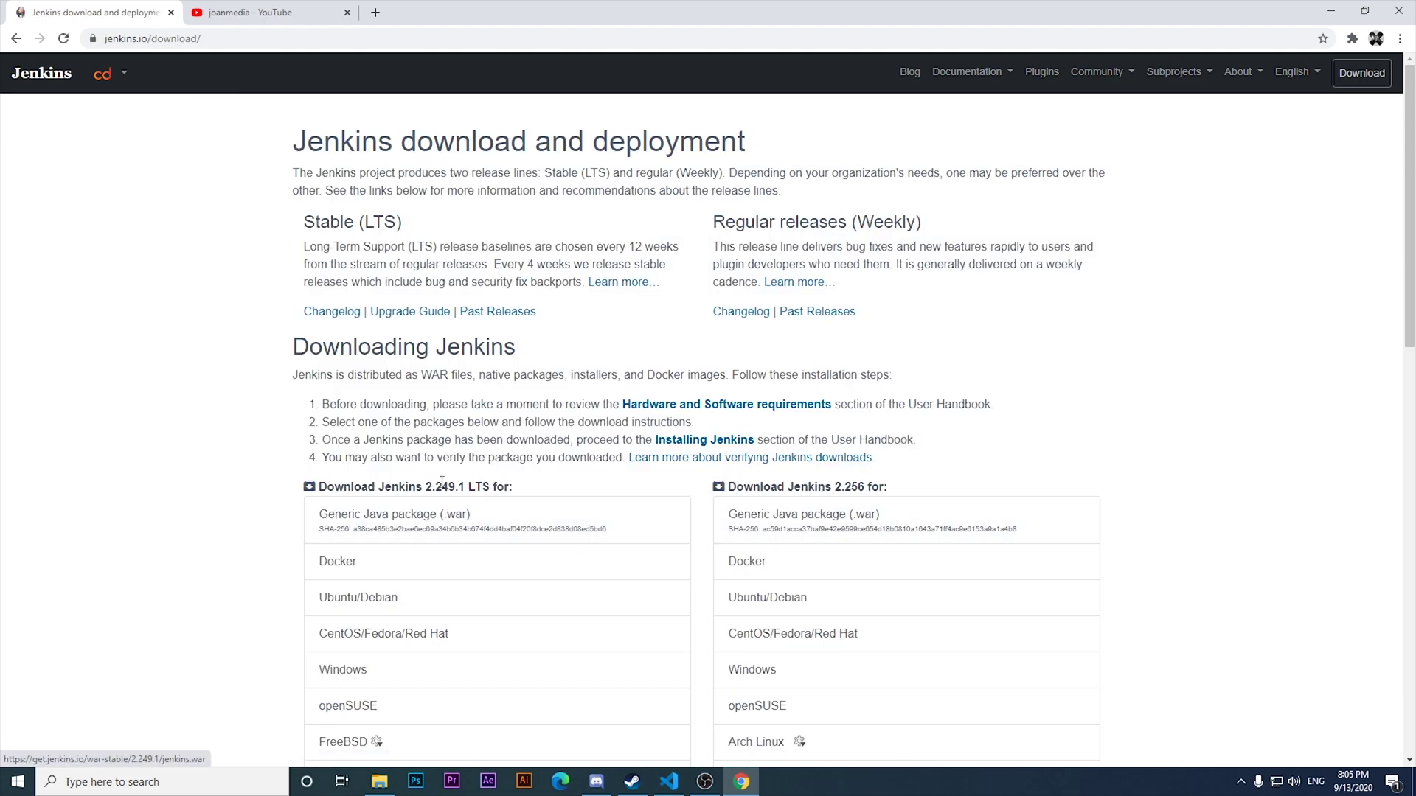
{"action": "left_click_drag", "start_coordinate": [474, 490], "coordinate": [509, 490]}
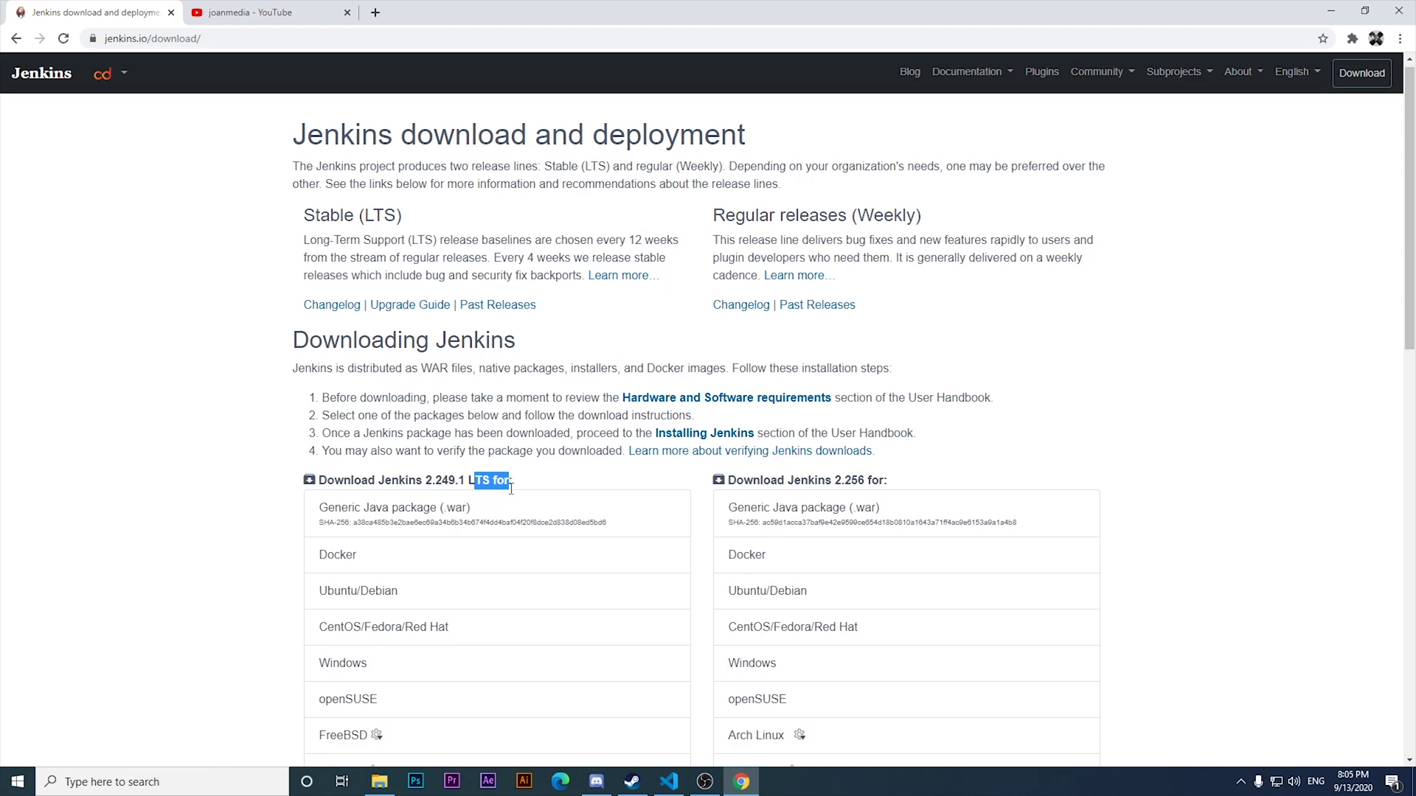
{"action": "scroll", "coordinate": [572, 458], "scroll_direction": "down", "scroll_amount": 3}
{"action": "scroll", "coordinate": [576, 458], "scroll_direction": "down", "scroll_amount": 2}
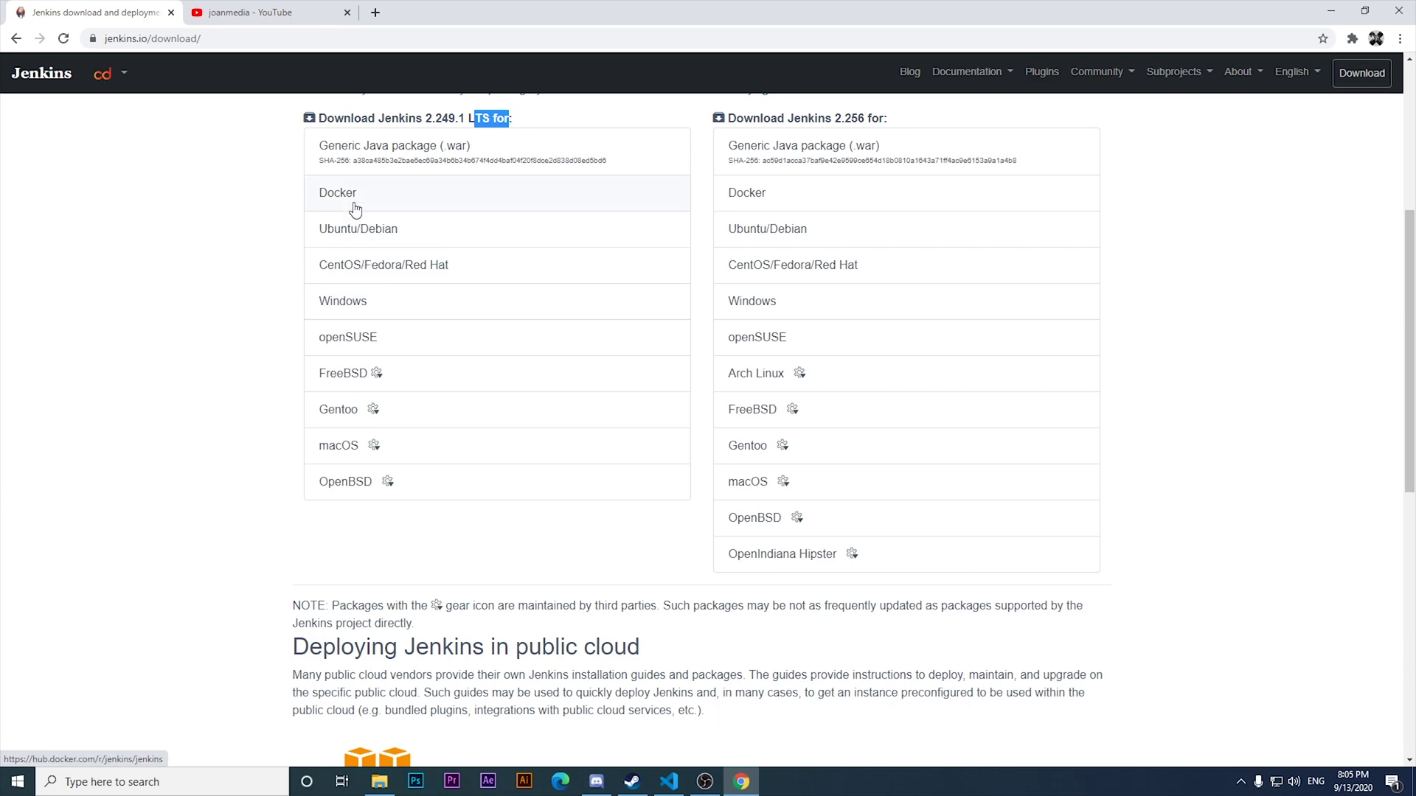
{"action": "left_click", "coordinate": [336, 313]}
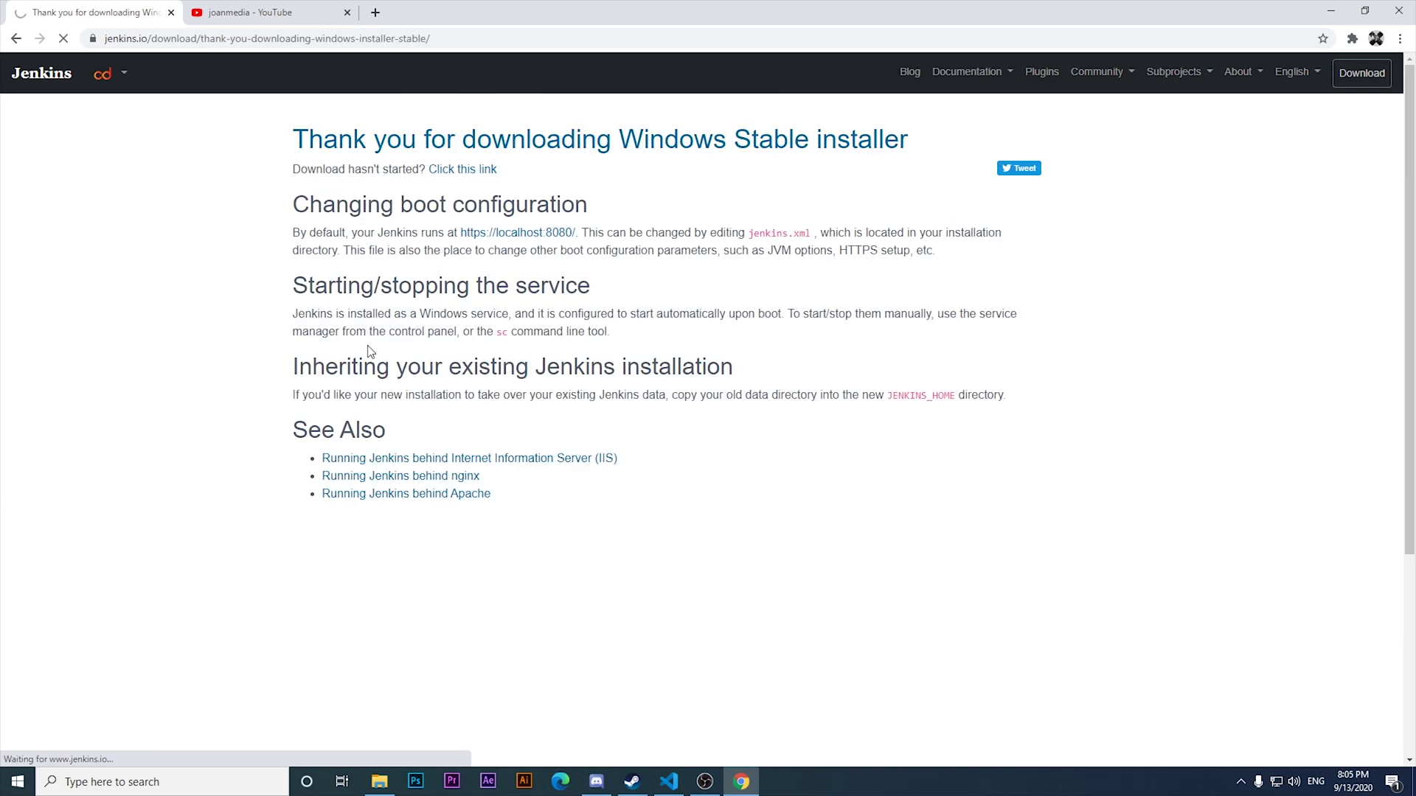
{"action": "left_click", "coordinate": [148, 749]}
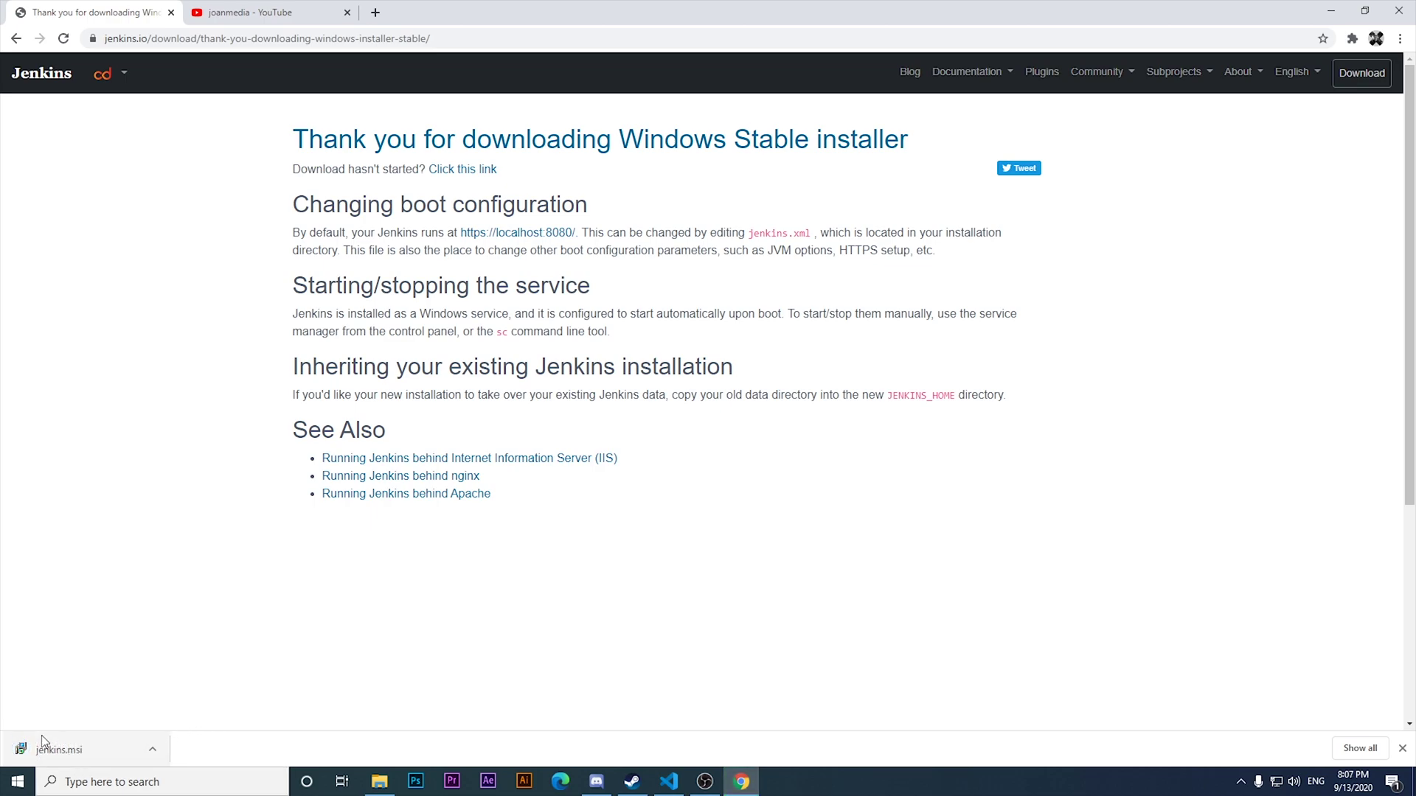
{"action": "left_click", "coordinate": [58, 755]}
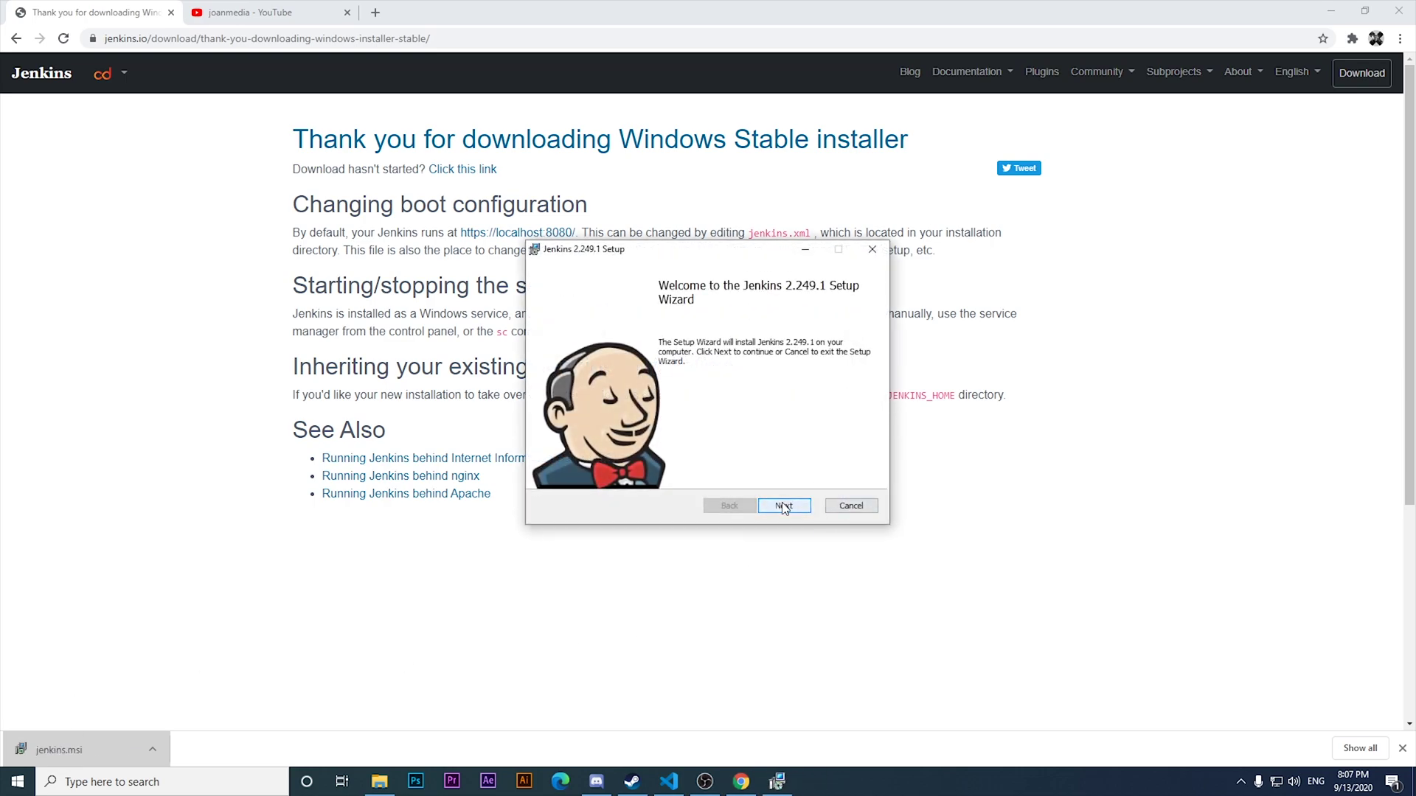
Get past the welcome page, keeping the default install folder C:\Program Files\Jenkins\.
{"action": "left_click_drag", "start_coordinate": [651, 258], "coordinate": [677, 78]}
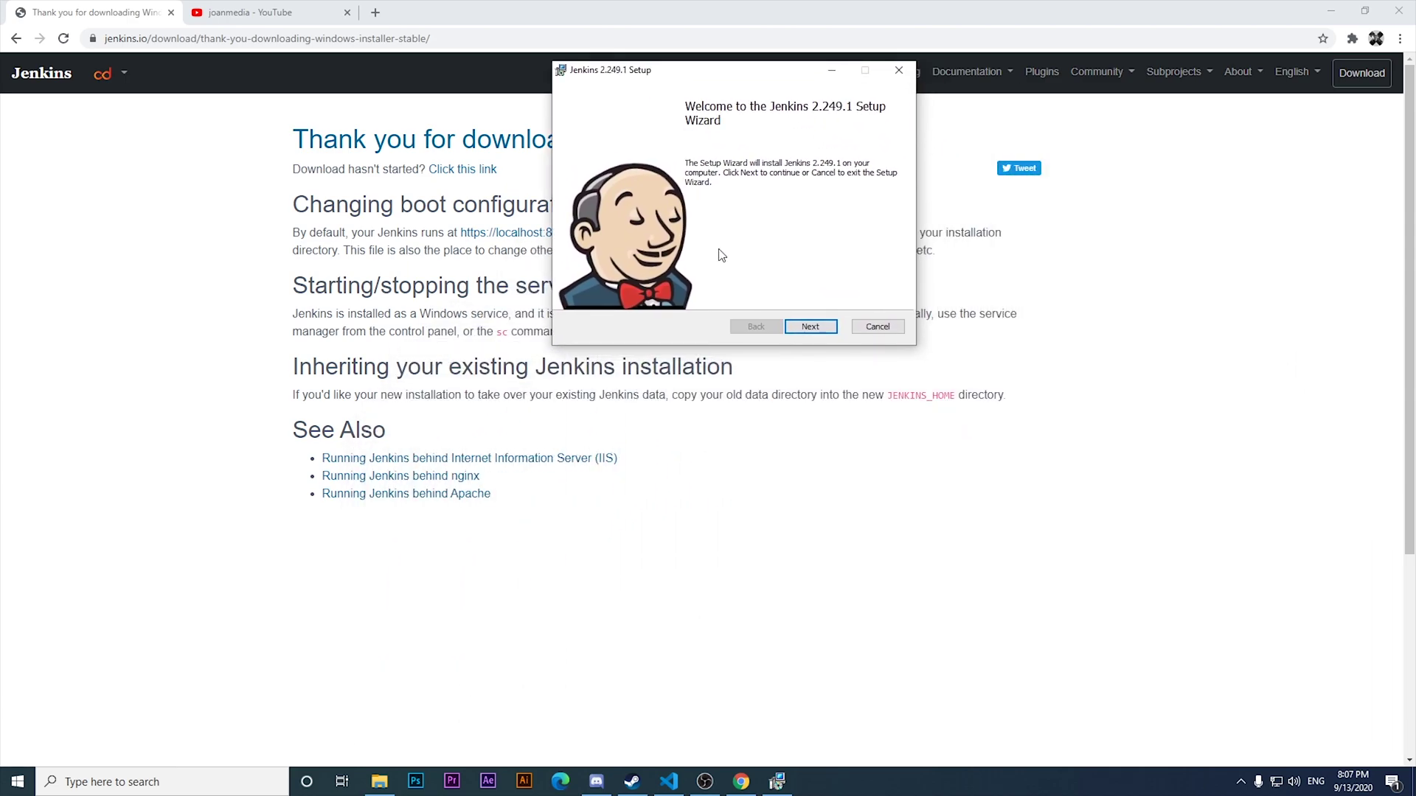
{"action": "left_click", "coordinate": [810, 328]}
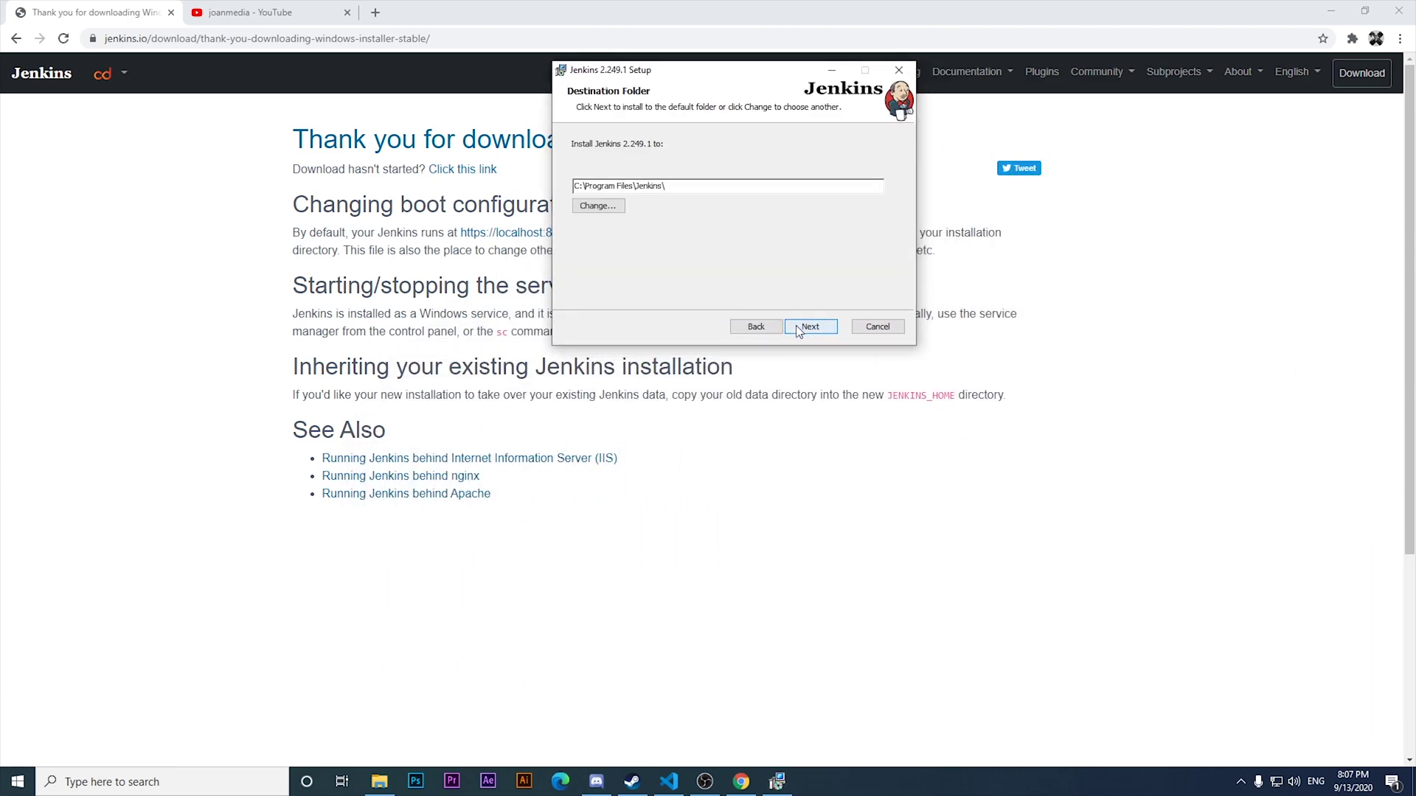
{"action": "left_click", "coordinate": [798, 326]}
Run the Jenkins service as LocalSystem and confirm port 8080 passes the port test.
{"action": "left_click_drag", "start_coordinate": [760, 80], "coordinate": [861, 396]}
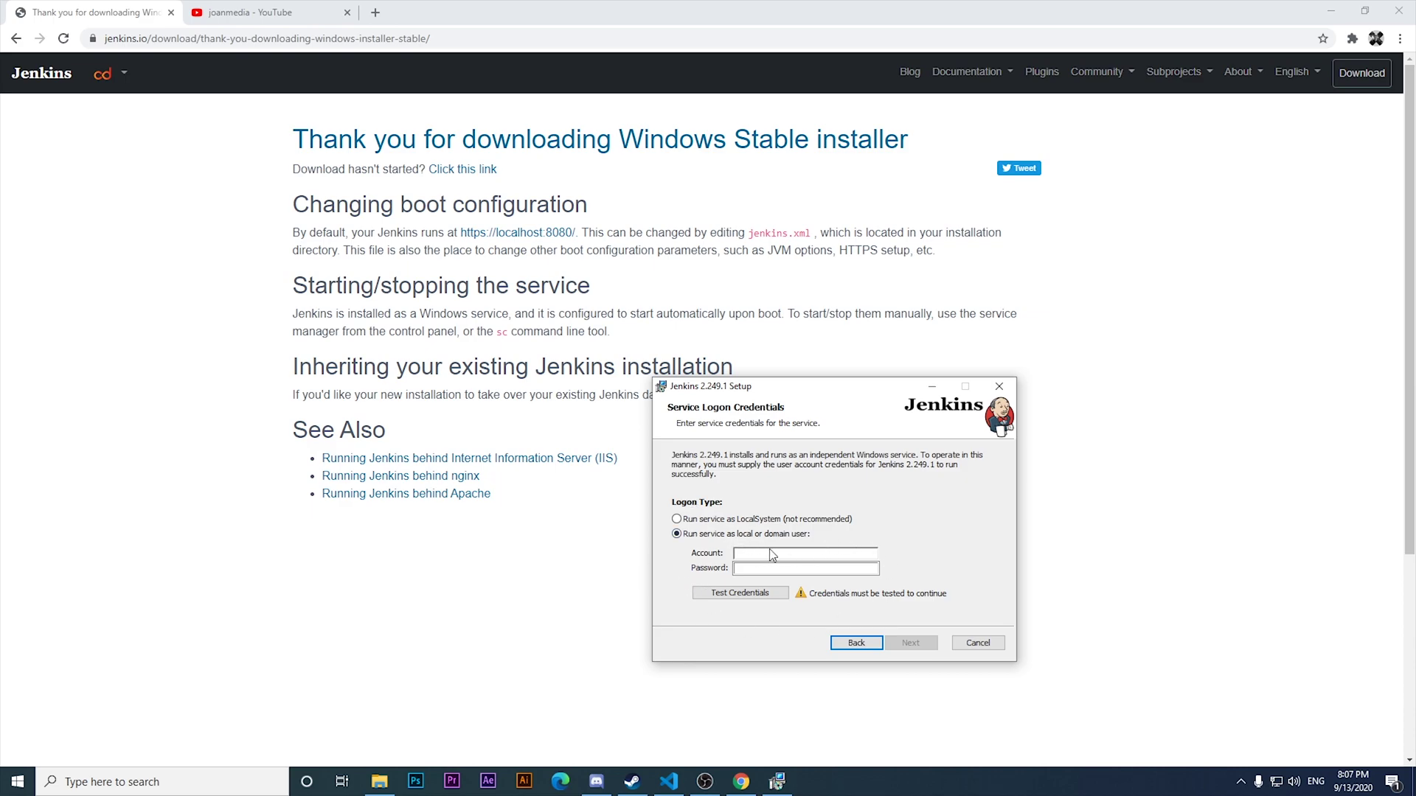
{"action": "left_click", "coordinate": [738, 519]}
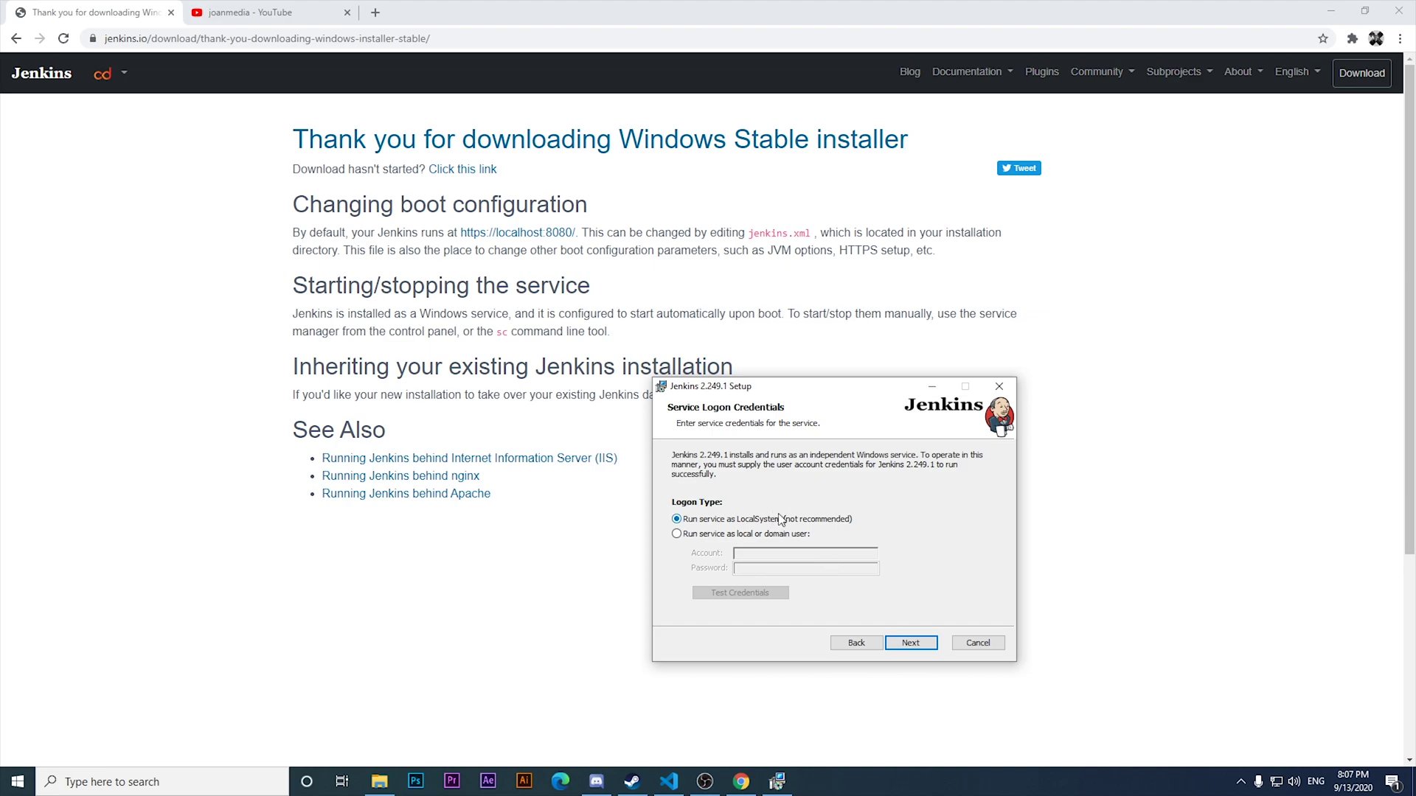
{"action": "left_click", "coordinate": [912, 642]}
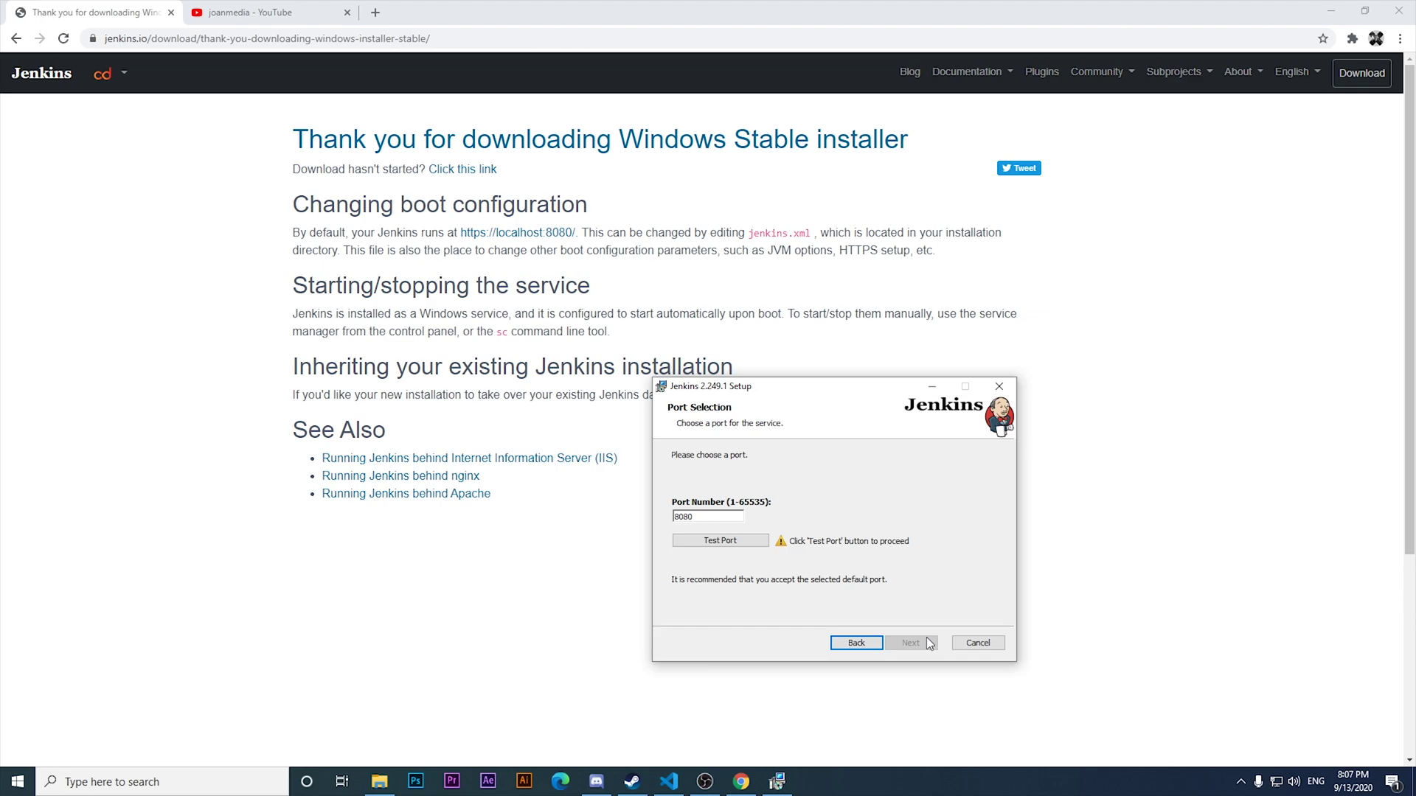
{"action": "left_click", "coordinate": [740, 538]}
{"action": "left_click", "coordinate": [720, 518]}
{"action": "left_click", "coordinate": [717, 542]}
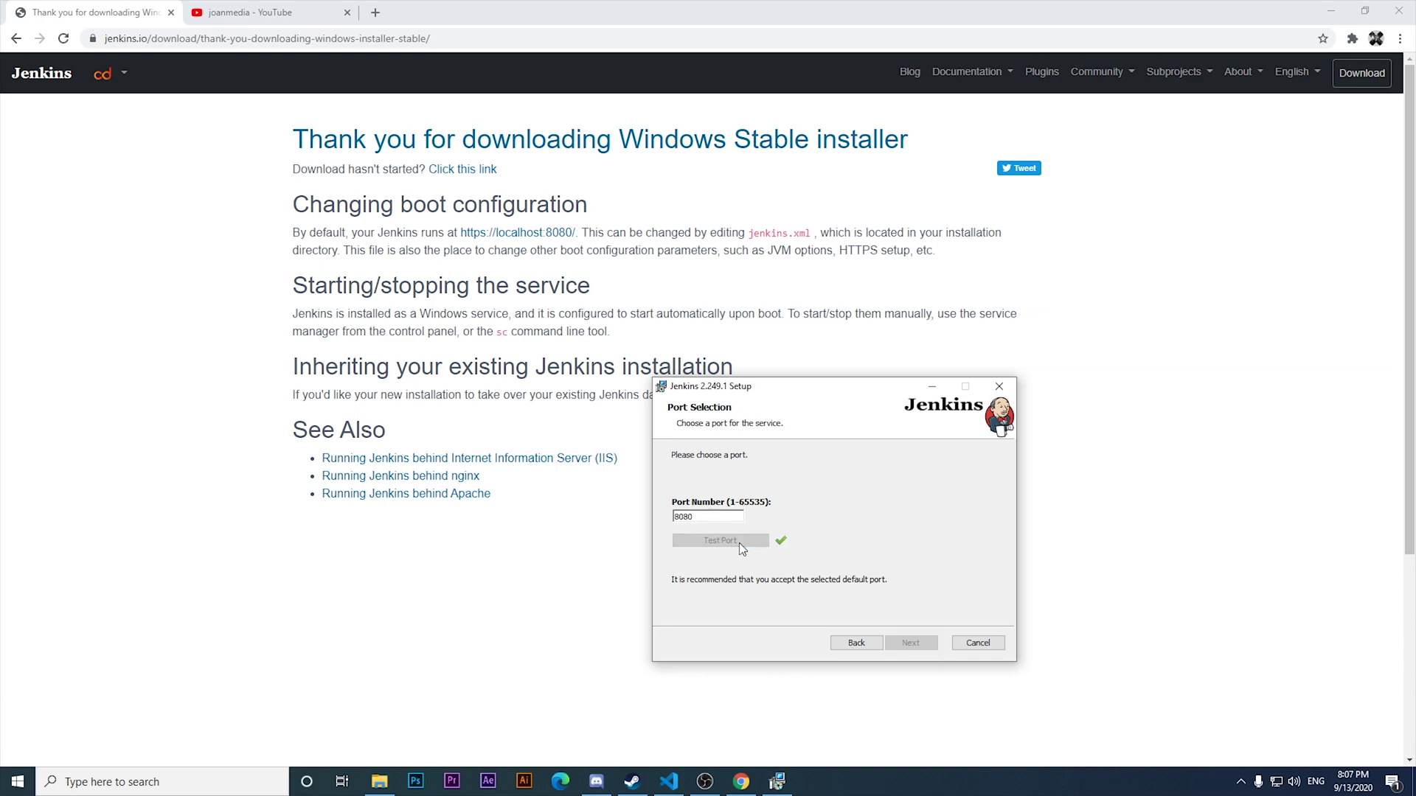
{"action": "left_click", "coordinate": [910, 644]}
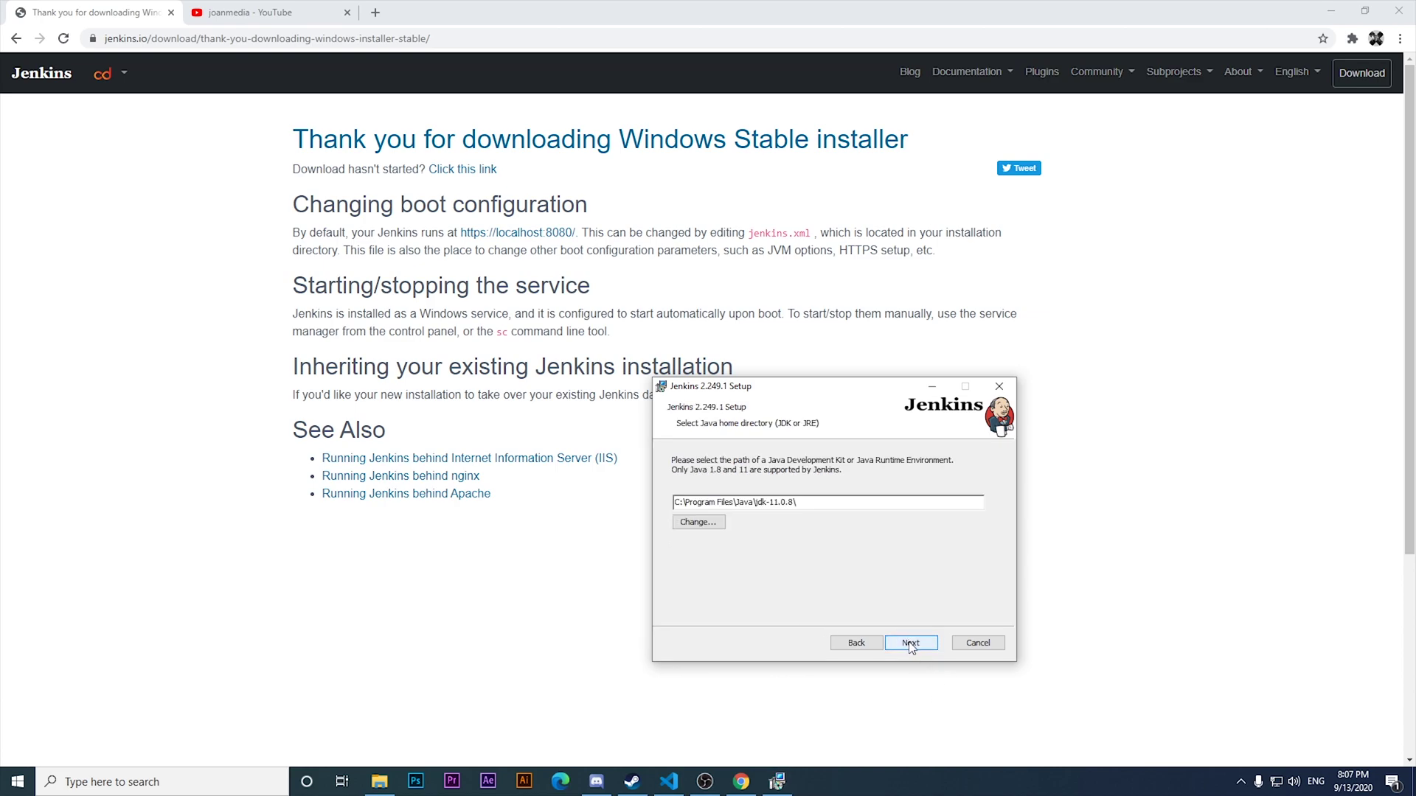
Set the Java home folder to C:\Program Files\Java\jdk-11.0.8\.
{"action": "left_click", "coordinate": [699, 522]}
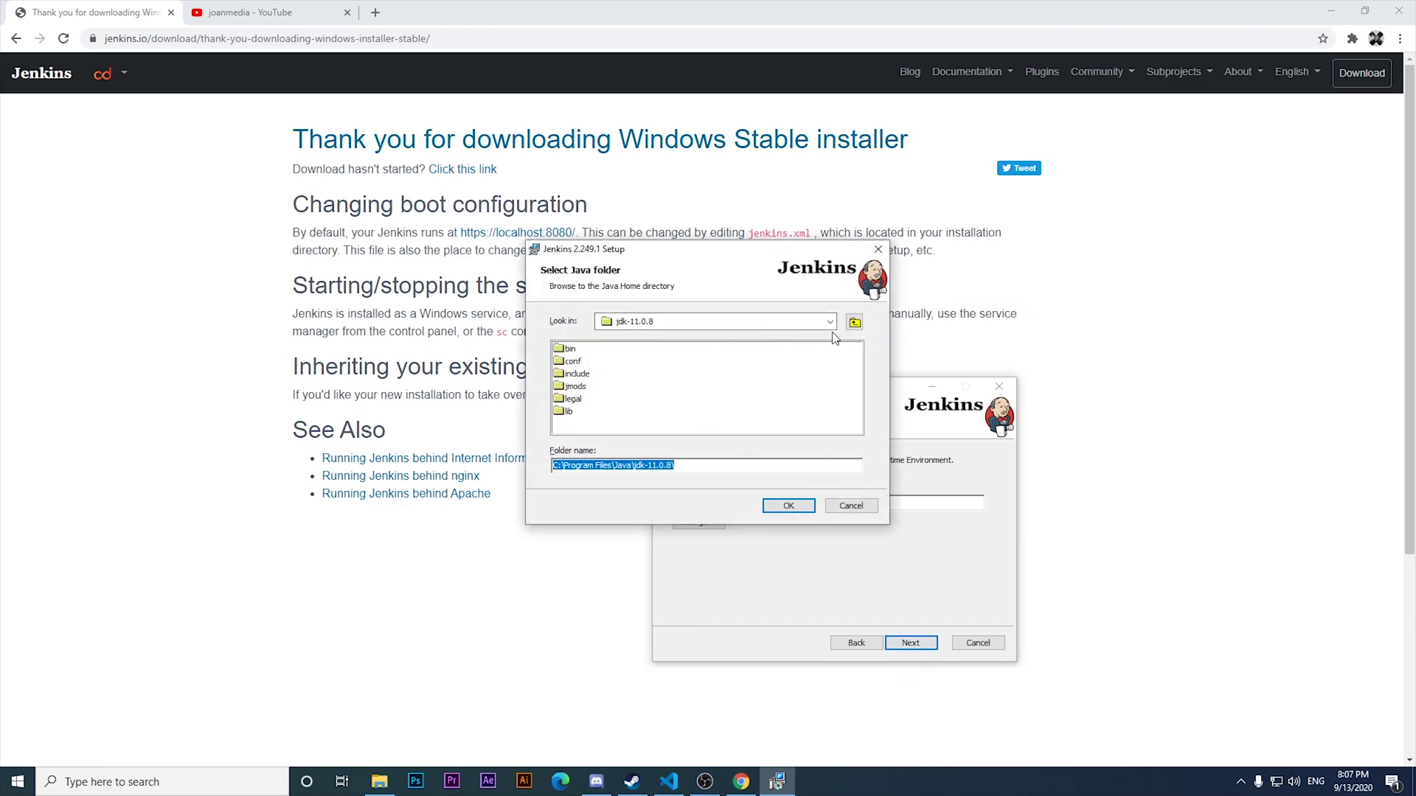
{"action": "left_click", "coordinate": [859, 504]}
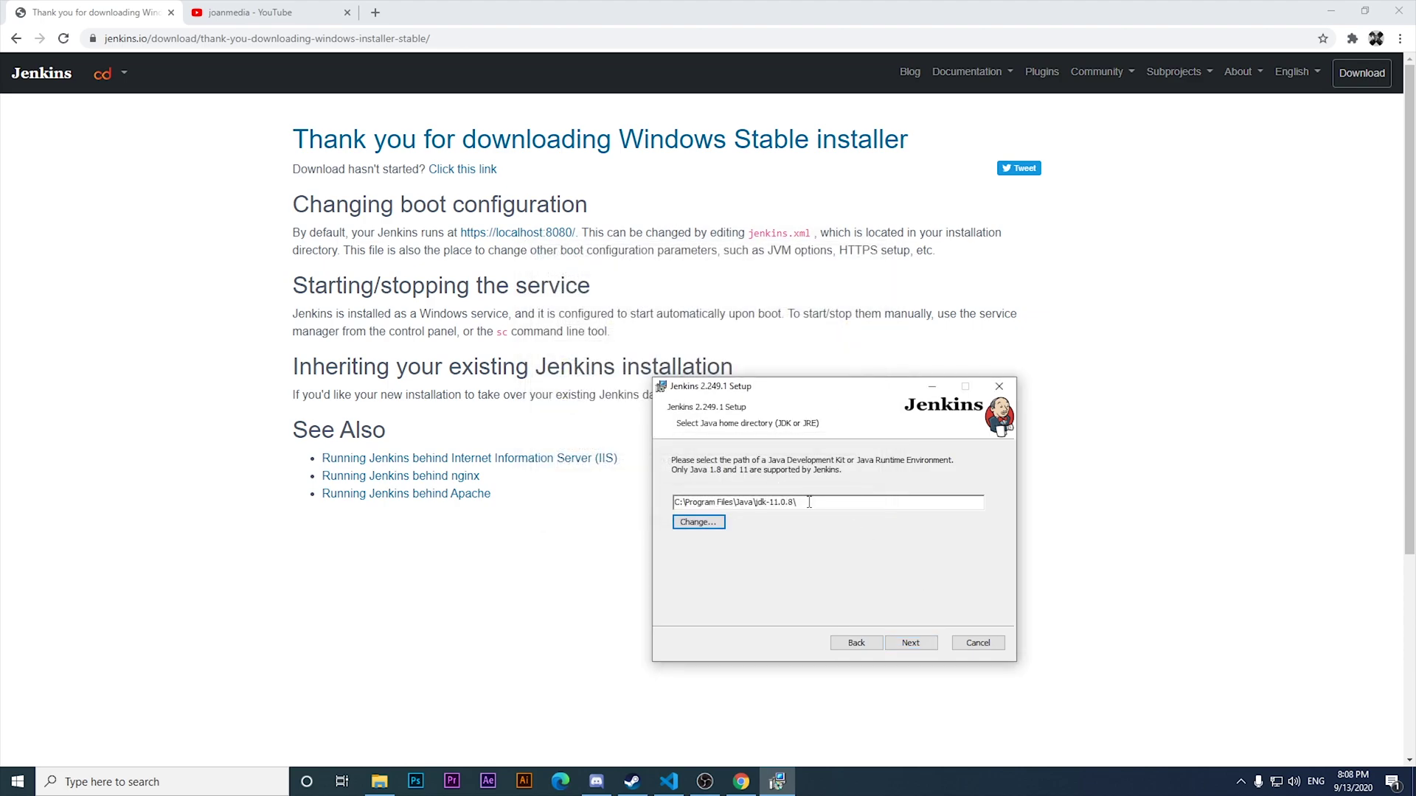
{"action": "key", "text": "shift+Tab"}
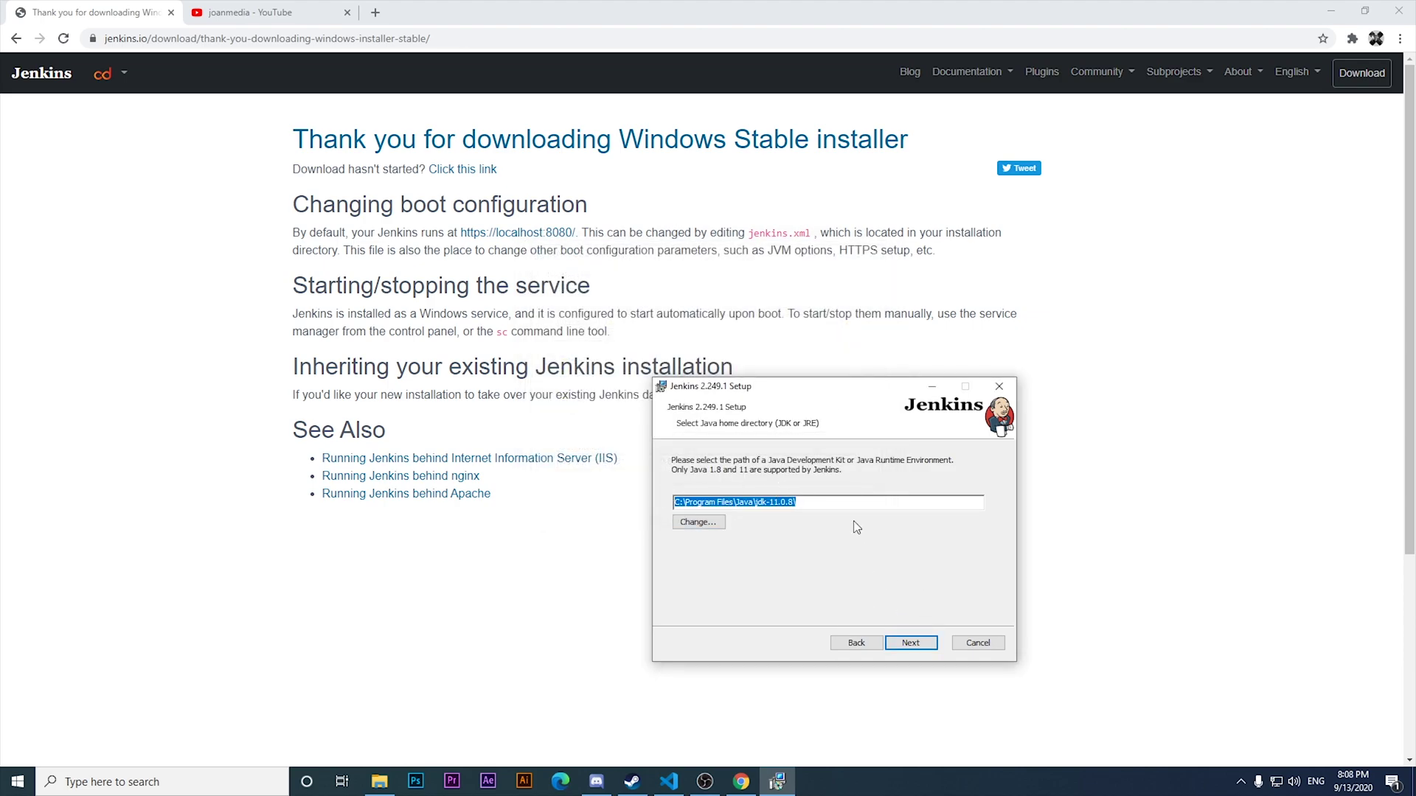
{"action": "left_click", "coordinate": [832, 502]}
{"action": "left_click_drag", "start_coordinate": [864, 503], "coordinate": [598, 481]}
{"action": "left_click", "coordinate": [817, 501]}
{"action": "left_click", "coordinate": [685, 525]}
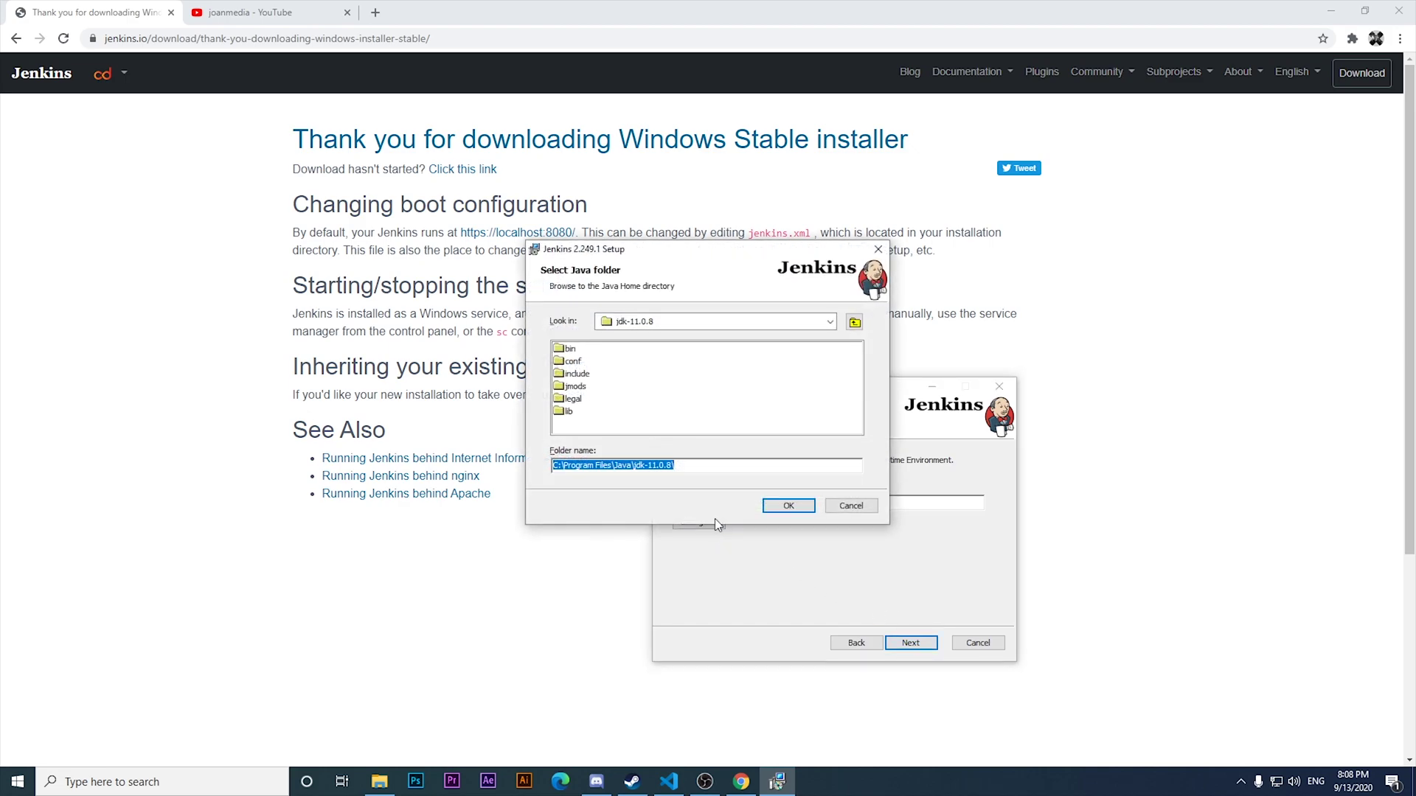
{"action": "left_click", "coordinate": [830, 321]}
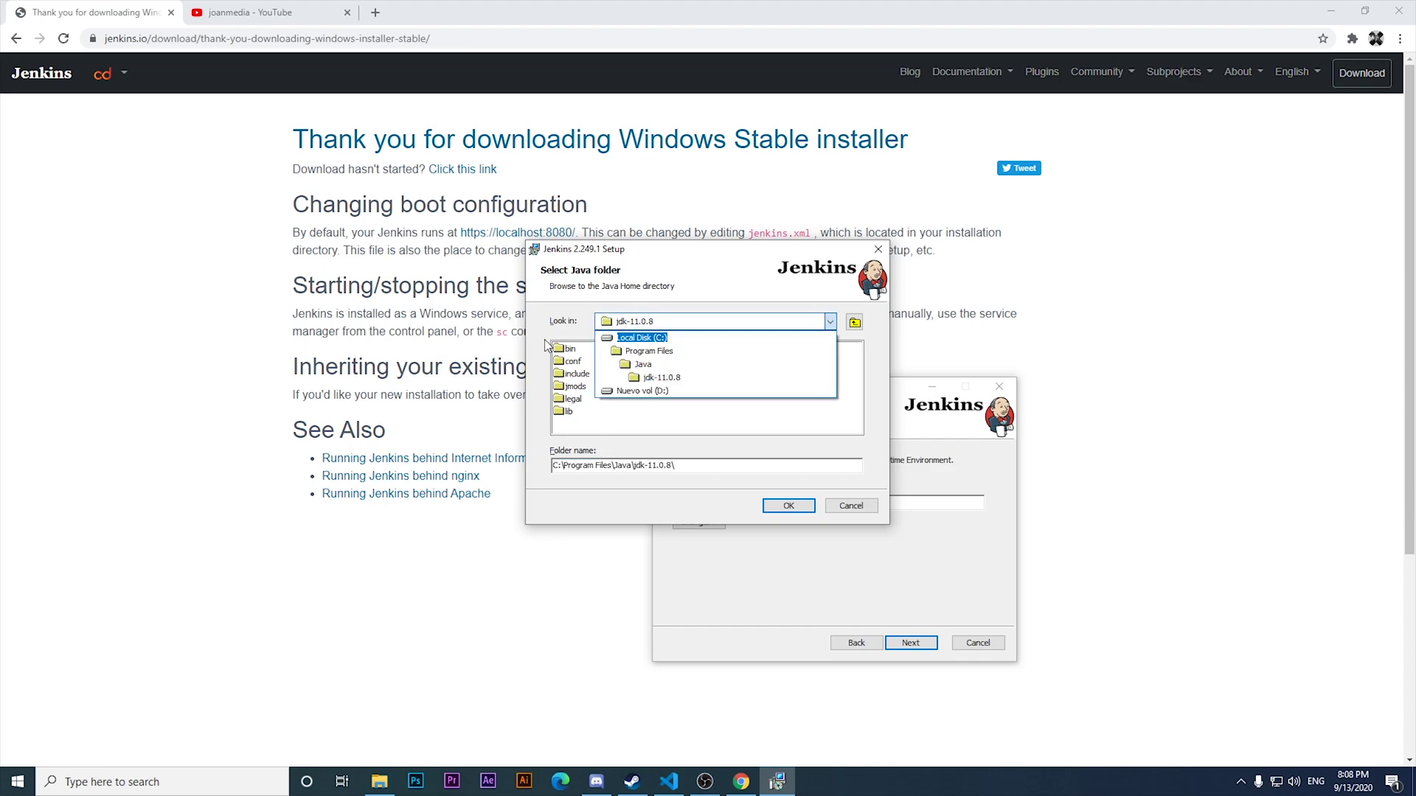
{"action": "left_click", "coordinate": [662, 378]}
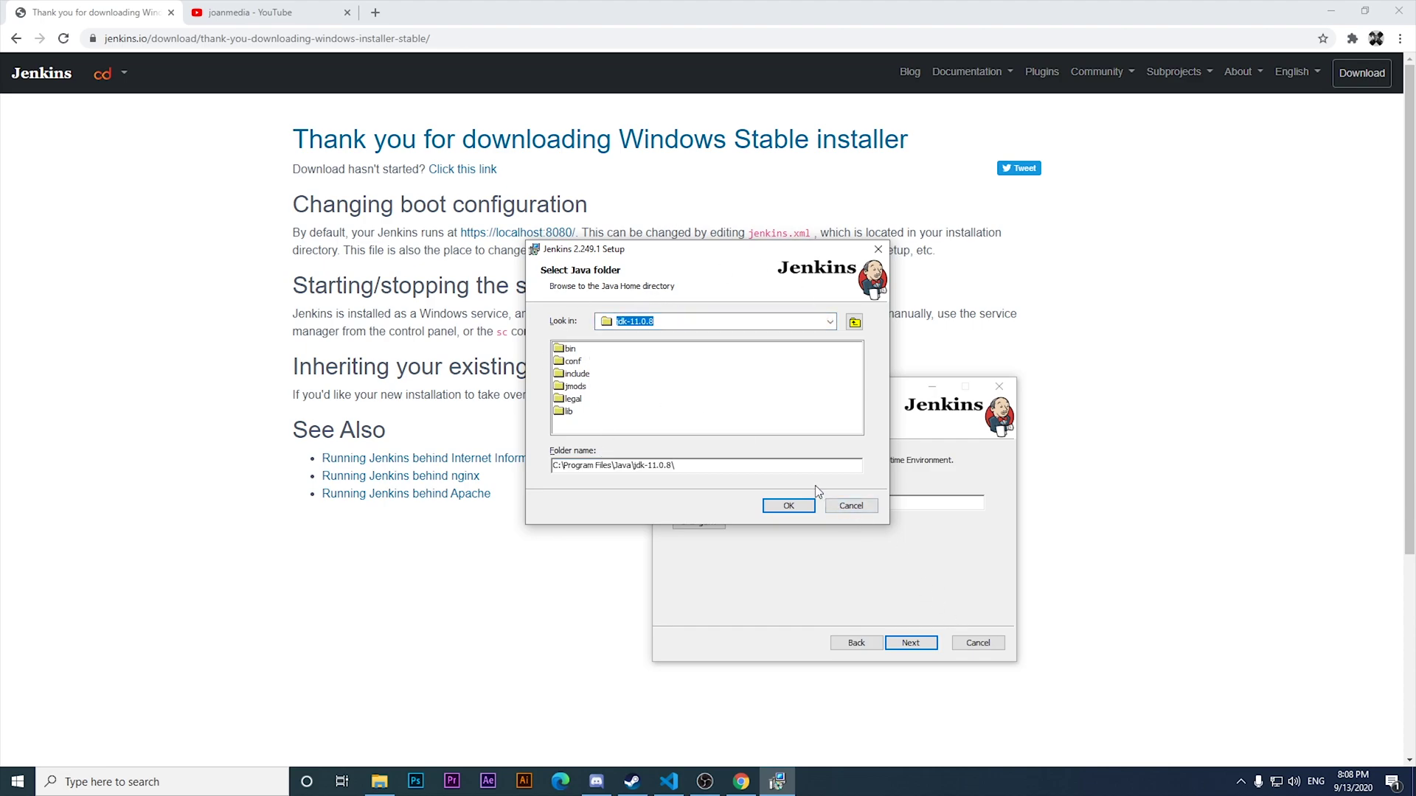
{"action": "left_click", "coordinate": [789, 509]}
Leave Firewall Exception uninstalled and start installing Jenkins 2.249.1.
{"action": "left_click", "coordinate": [922, 645]}
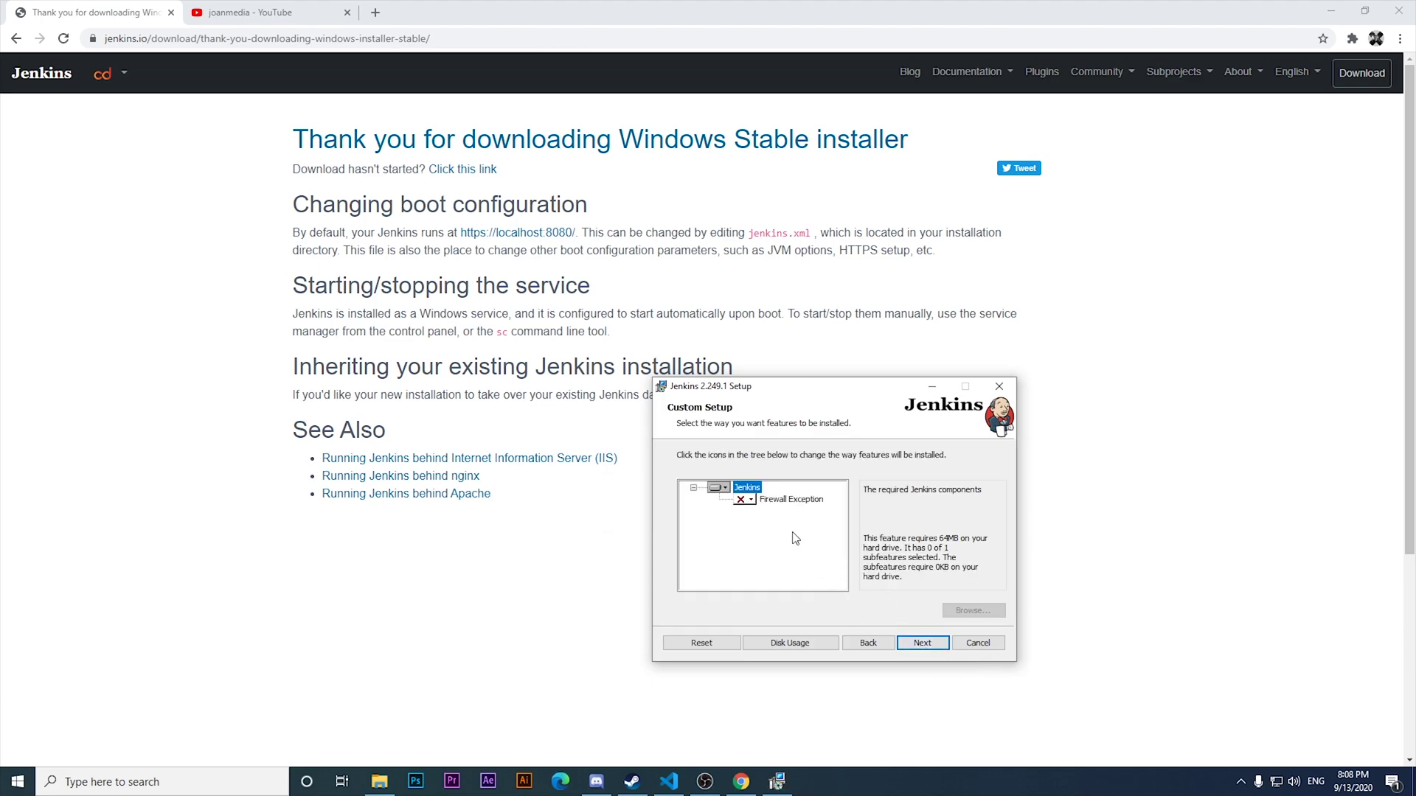
{"action": "left_click", "coordinate": [750, 500]}
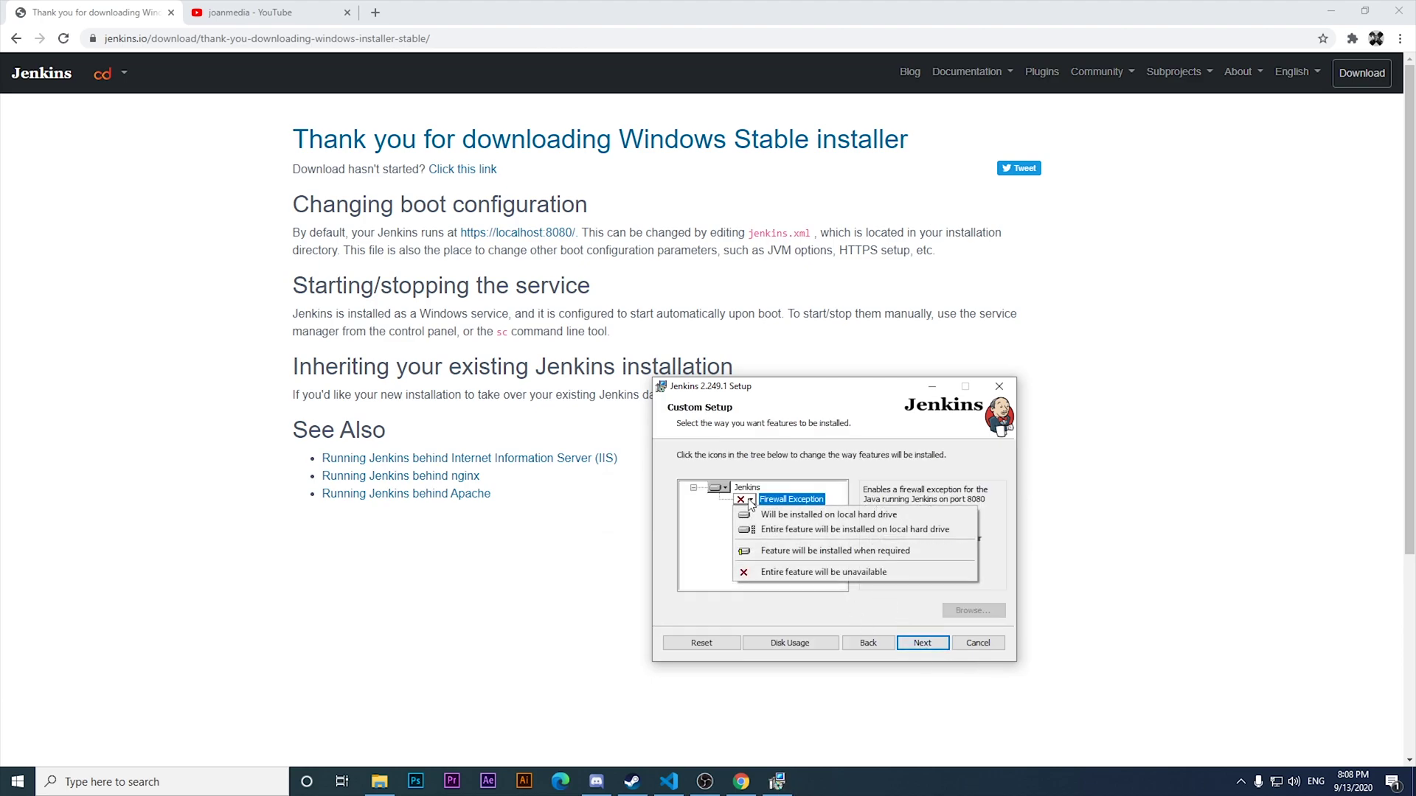
{"action": "left_click", "coordinate": [901, 618]}
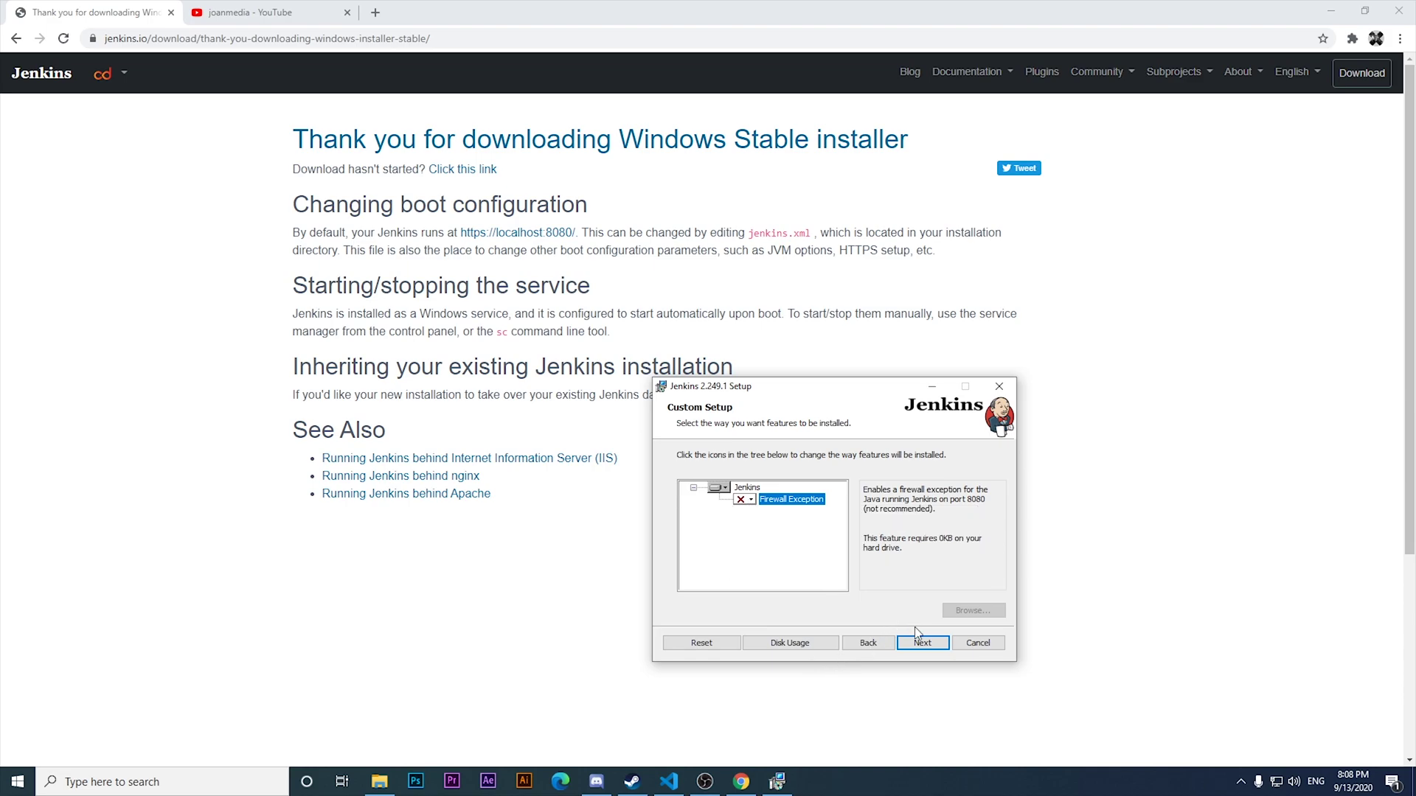
{"action": "left_click", "coordinate": [926, 645]}
{"action": "left_click", "coordinate": [904, 643]}
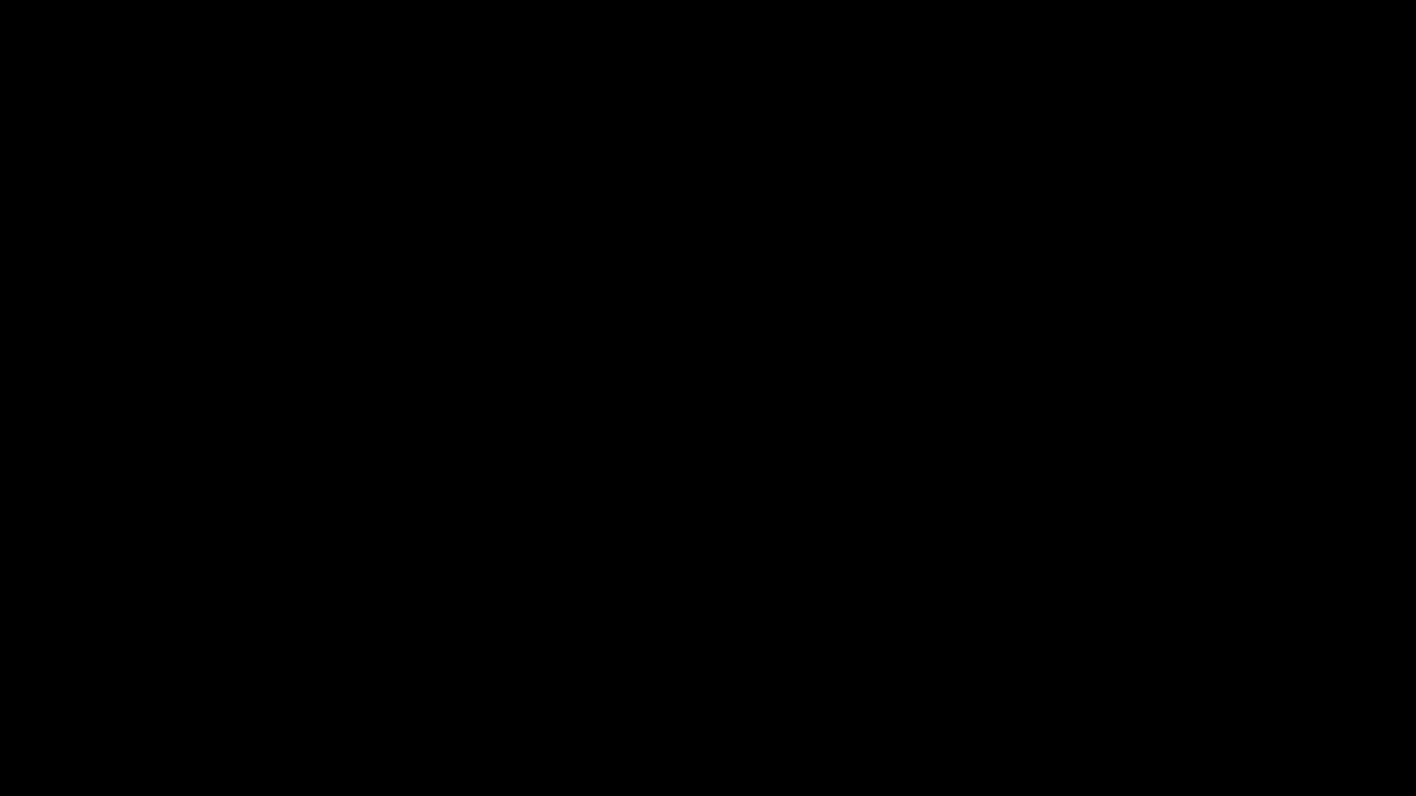
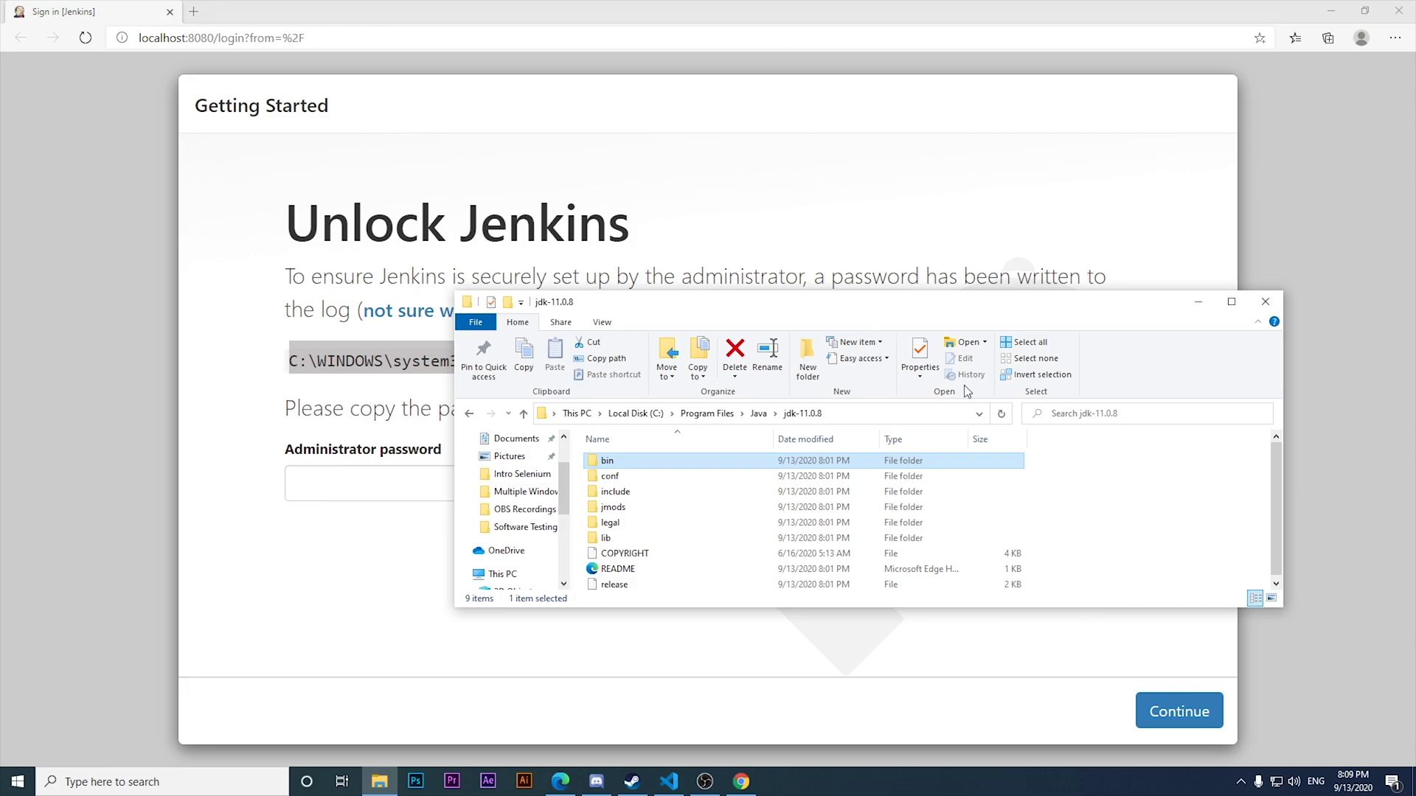
Browse from This PC through C:\Windows\System32 into the config folder, granting access.
{"action": "left_click_drag", "start_coordinate": [933, 312], "coordinate": [1050, 385]}
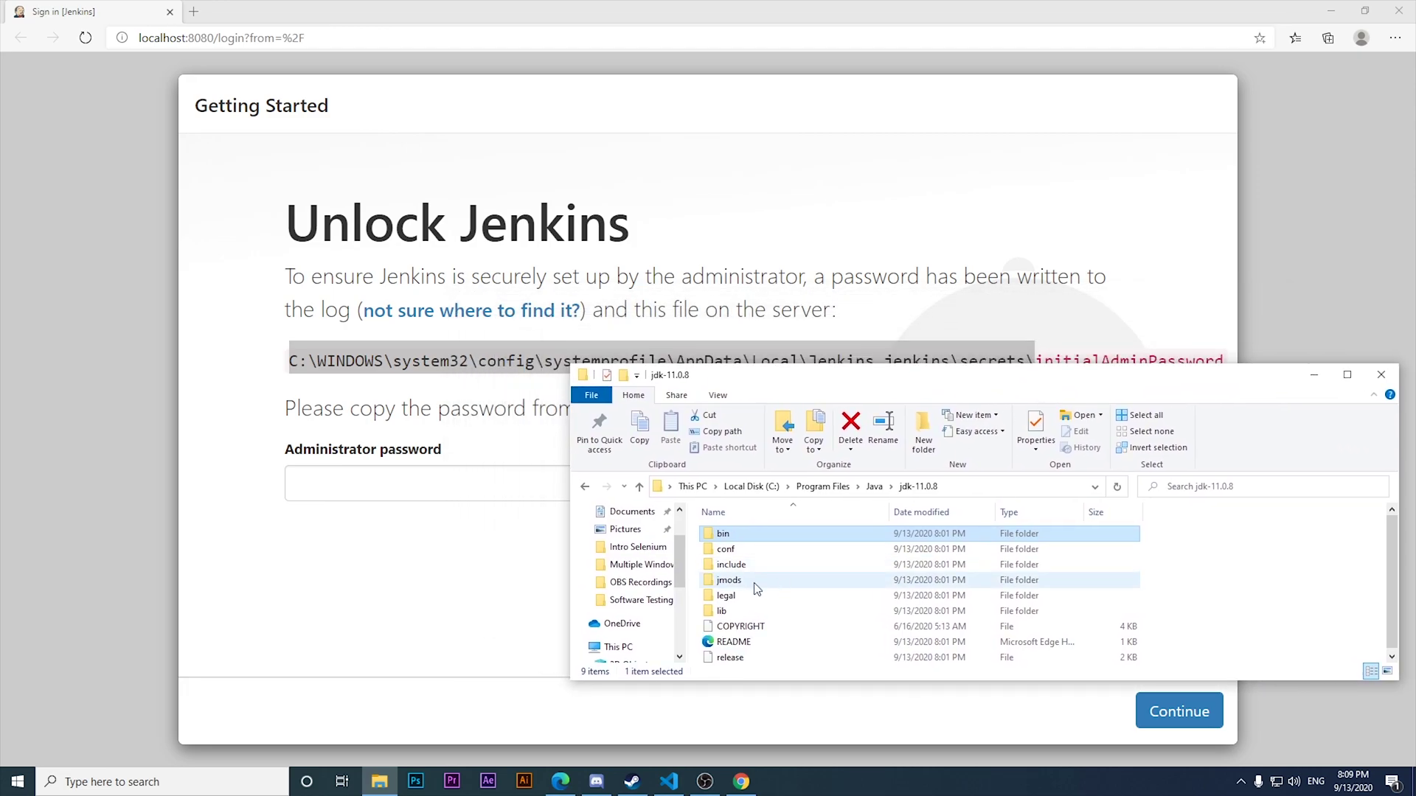
{"action": "left_click", "coordinate": [617, 647]}
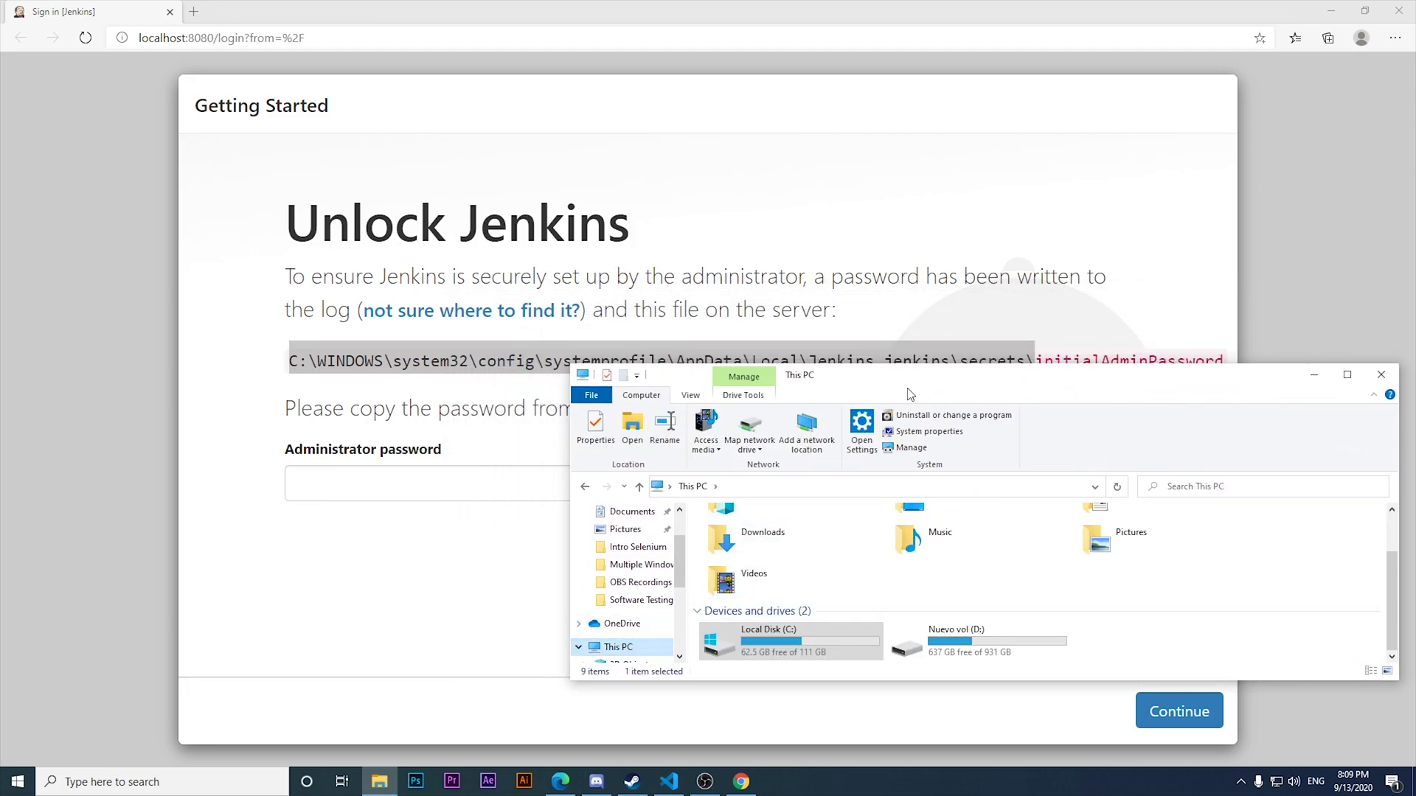
{"action": "left_click", "coordinate": [818, 645]}
{"action": "double_click", "coordinate": [819, 644]}
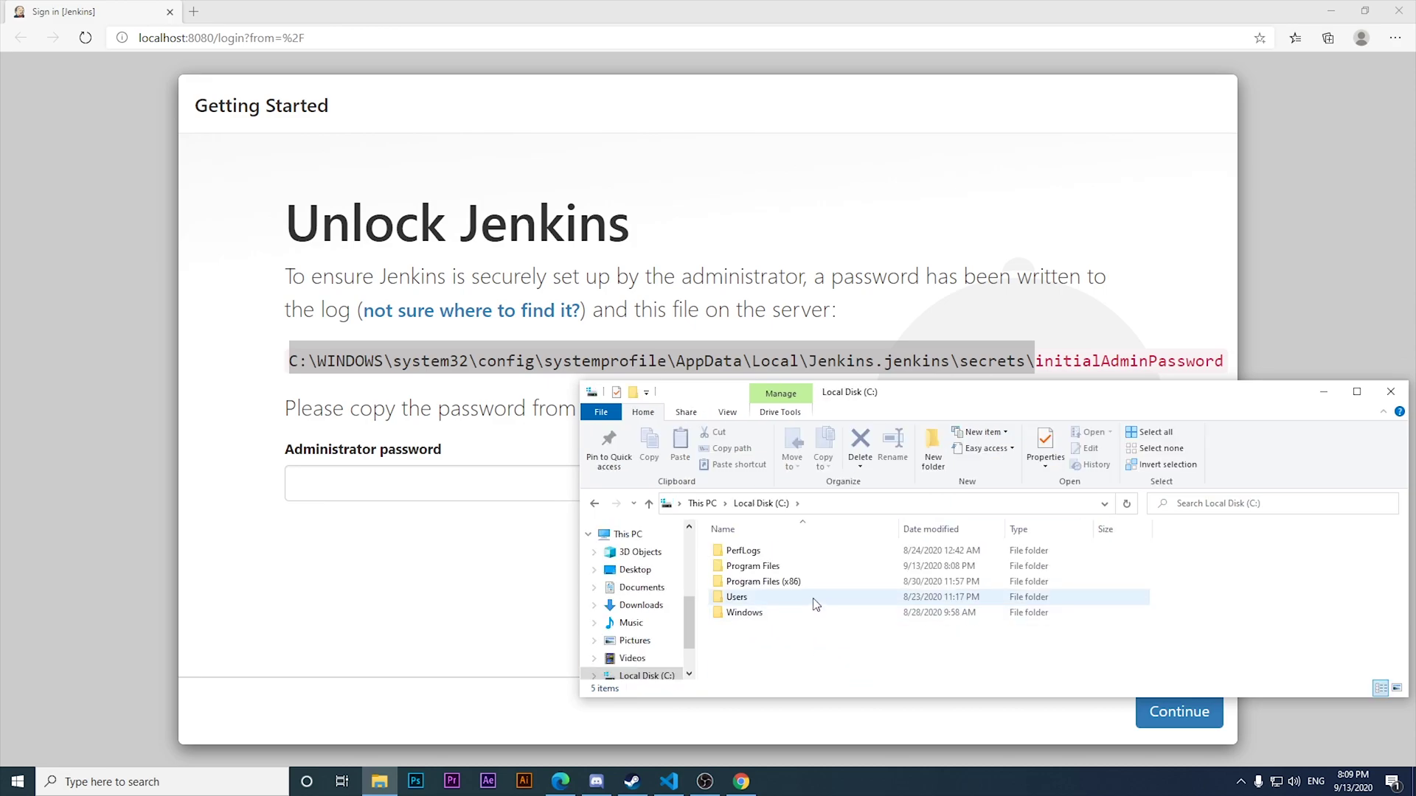
{"action": "double_click", "coordinate": [789, 614]}
{"action": "scroll", "coordinate": [785, 623], "scroll_direction": "down", "scroll_amount": 20}
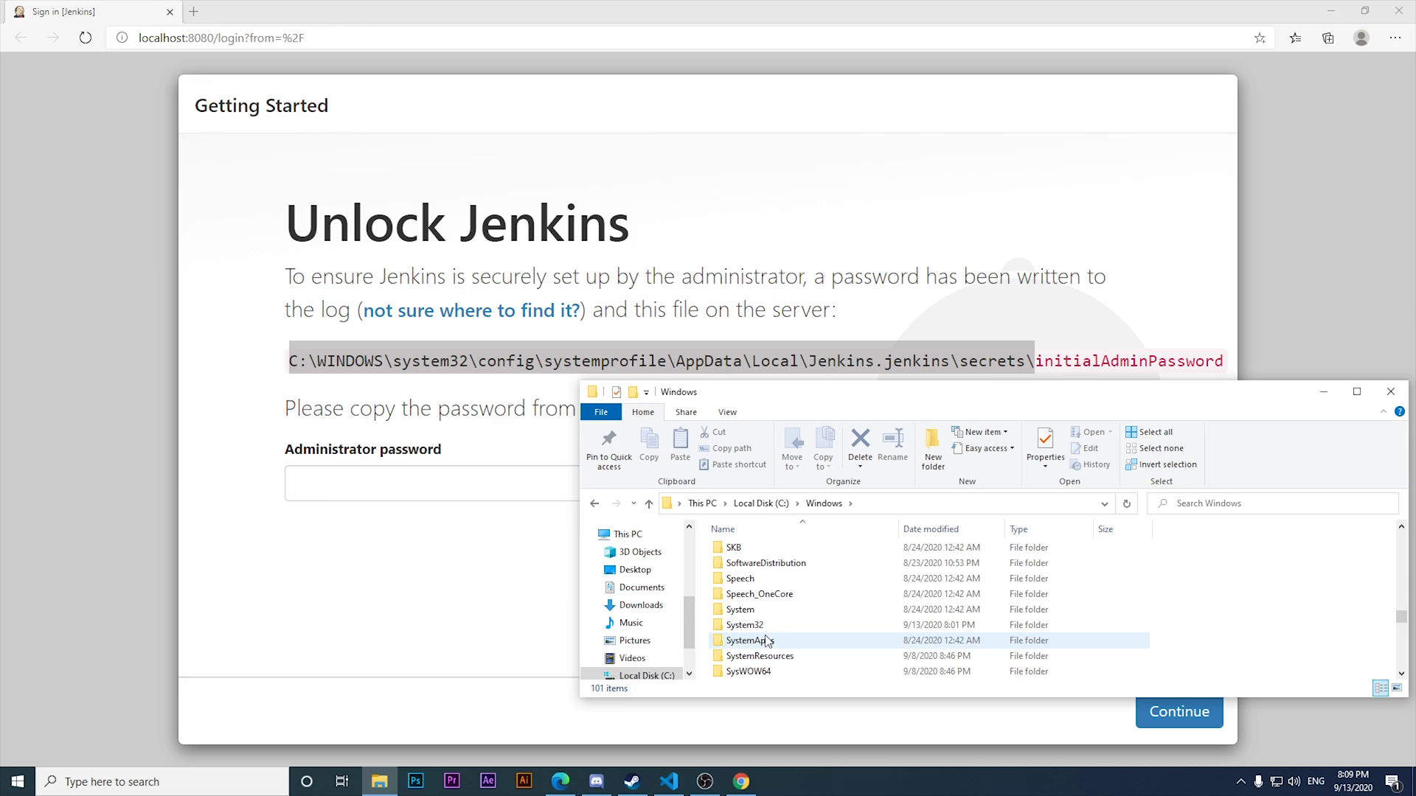
{"action": "double_click", "coordinate": [766, 626]}
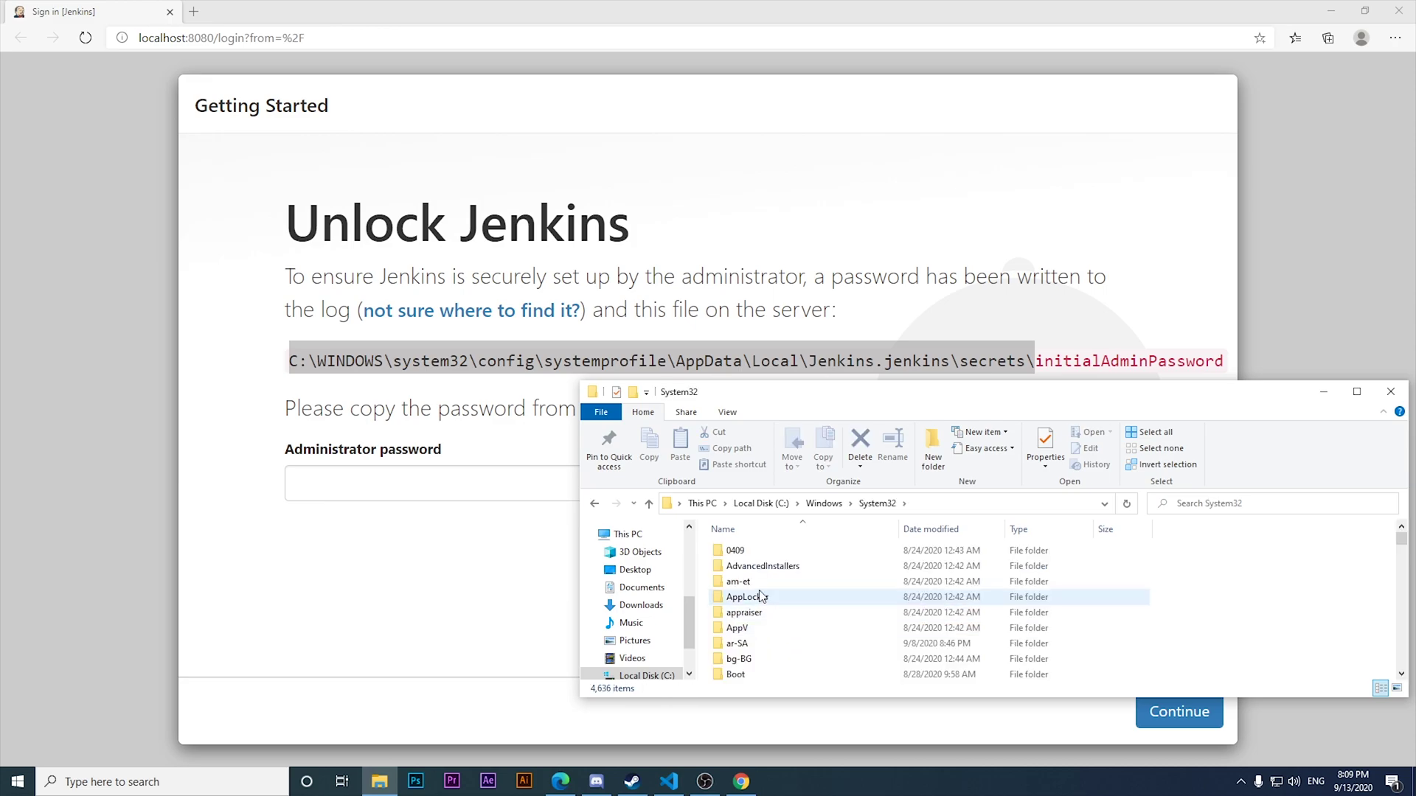
{"action": "scroll", "coordinate": [763, 627], "scroll_direction": "down", "scroll_amount": 2}
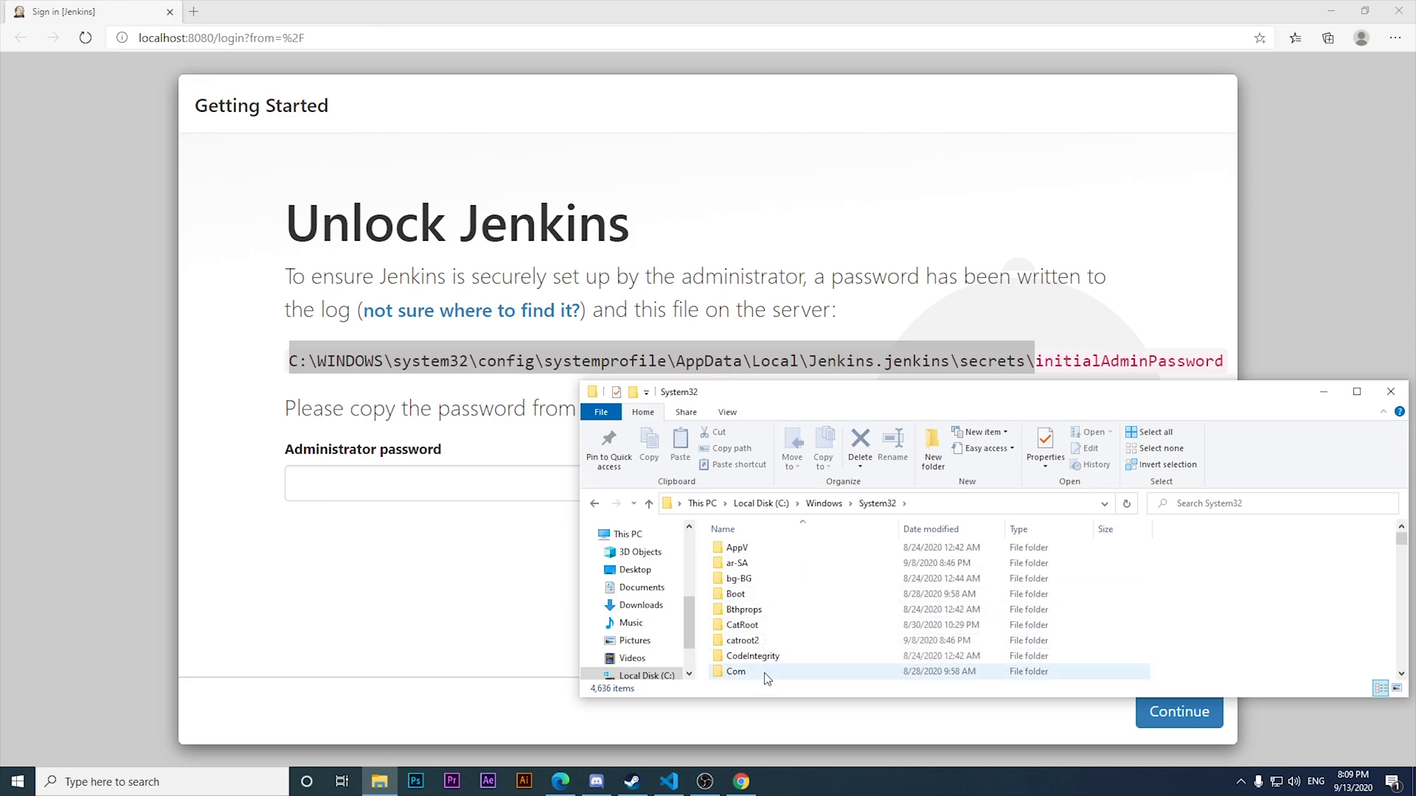
{"action": "scroll", "coordinate": [760, 649], "scroll_direction": "down", "scroll_amount": 3}
{"action": "double_click", "coordinate": [756, 547]}
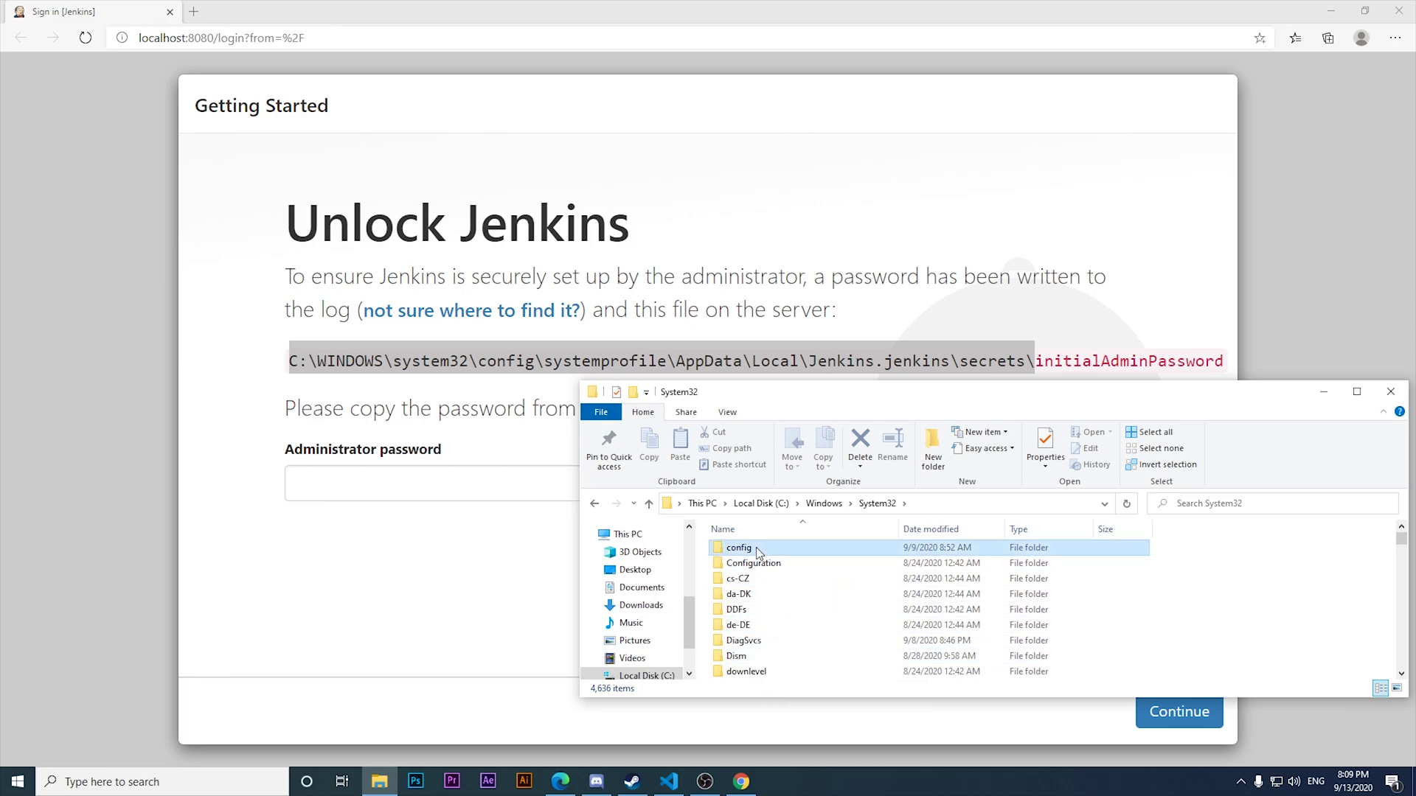
{"action": "left_click", "coordinate": [731, 410]}
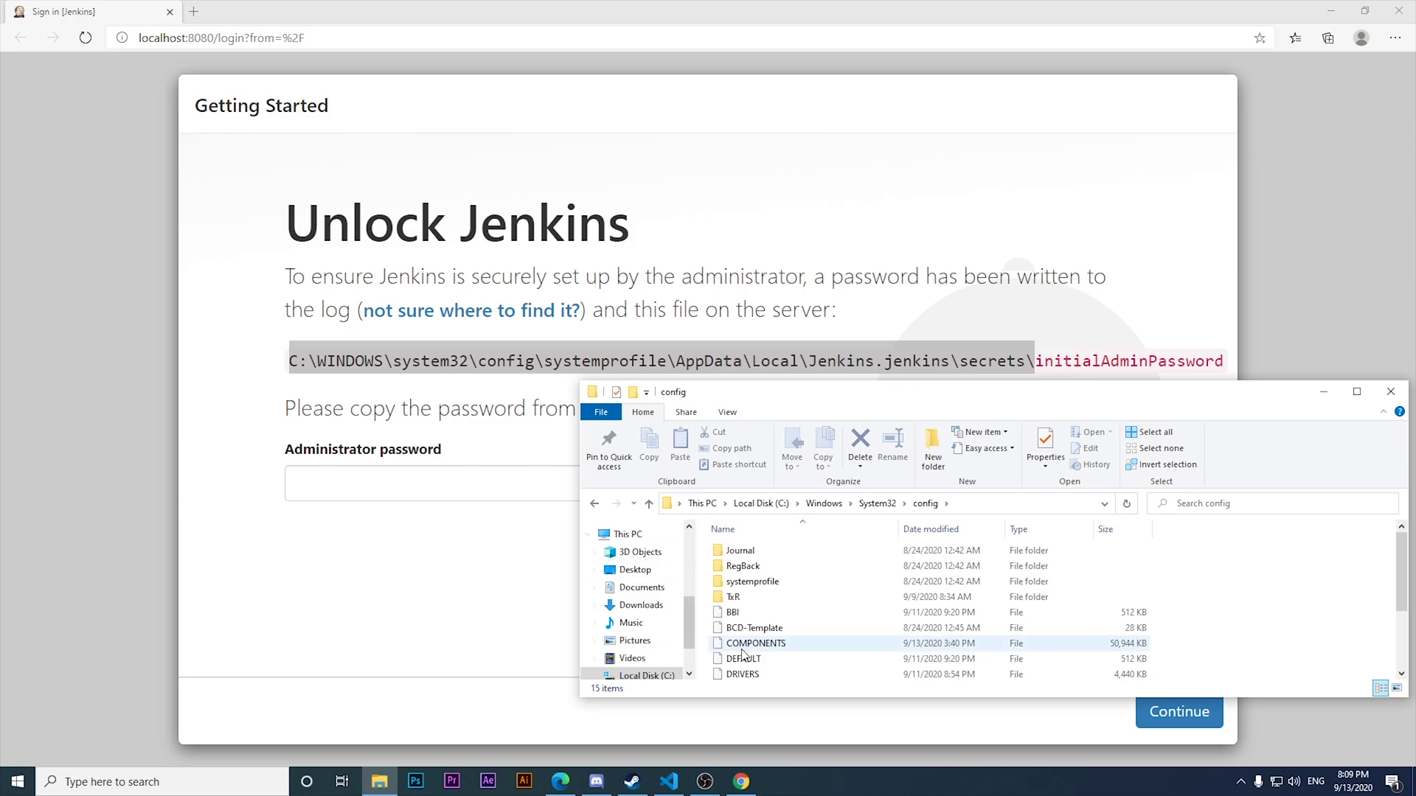
Enter the systemprofile folder inside config, granting permission to access it.
{"action": "left_click", "coordinate": [759, 602]}
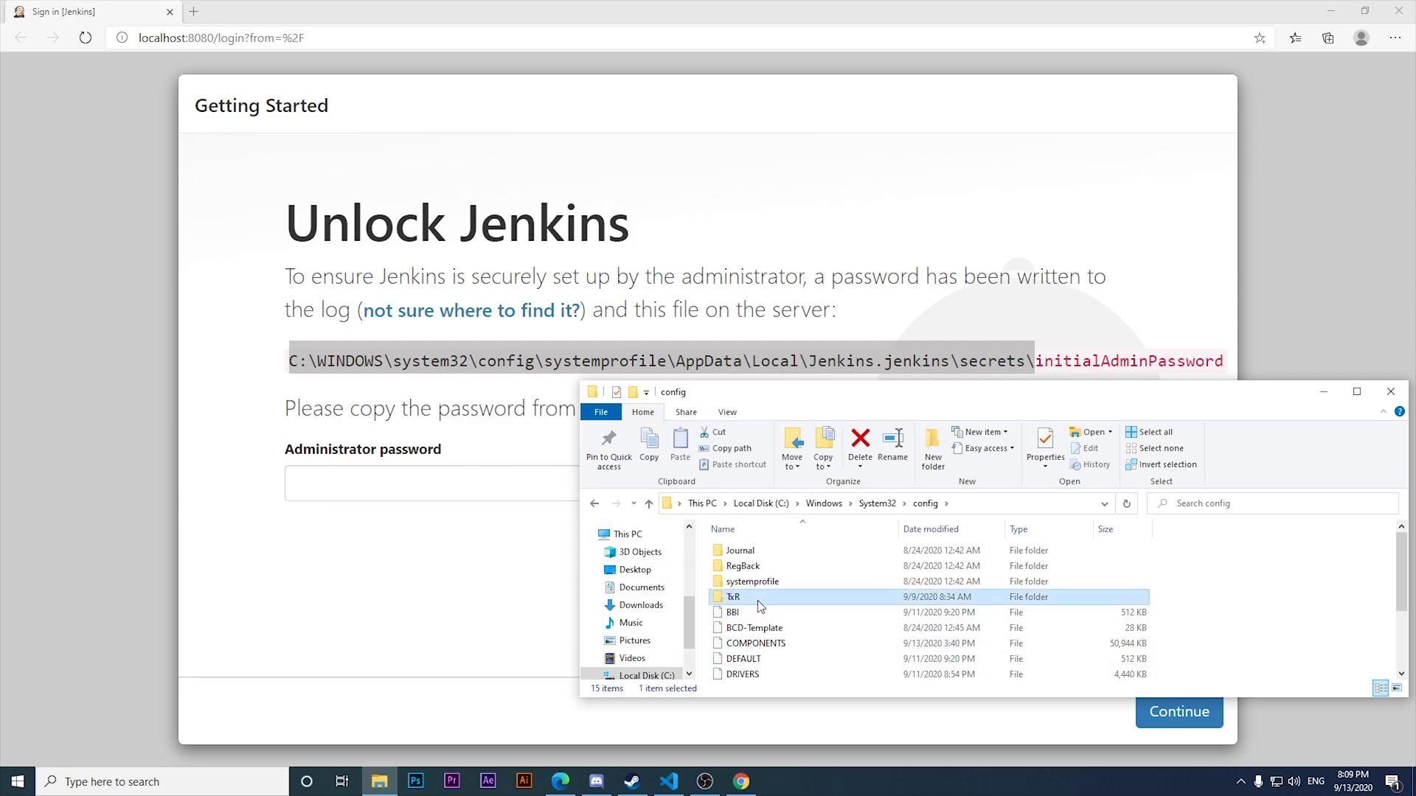
{"action": "key", "text": "Down"}
{"action": "key", "text": "Down"}
{"action": "key", "text": "Down"}
{"action": "key", "text": "Down"}
{"action": "key", "text": "Down"}
{"action": "key", "text": "Down"}
{"action": "key", "text": "Down"}
{"action": "key", "text": "Down"}
{"action": "key", "text": "Down"}
{"action": "left_click", "coordinate": [760, 608]}
{"action": "scroll", "coordinate": [760, 607], "scroll_direction": "up", "scroll_amount": 2}
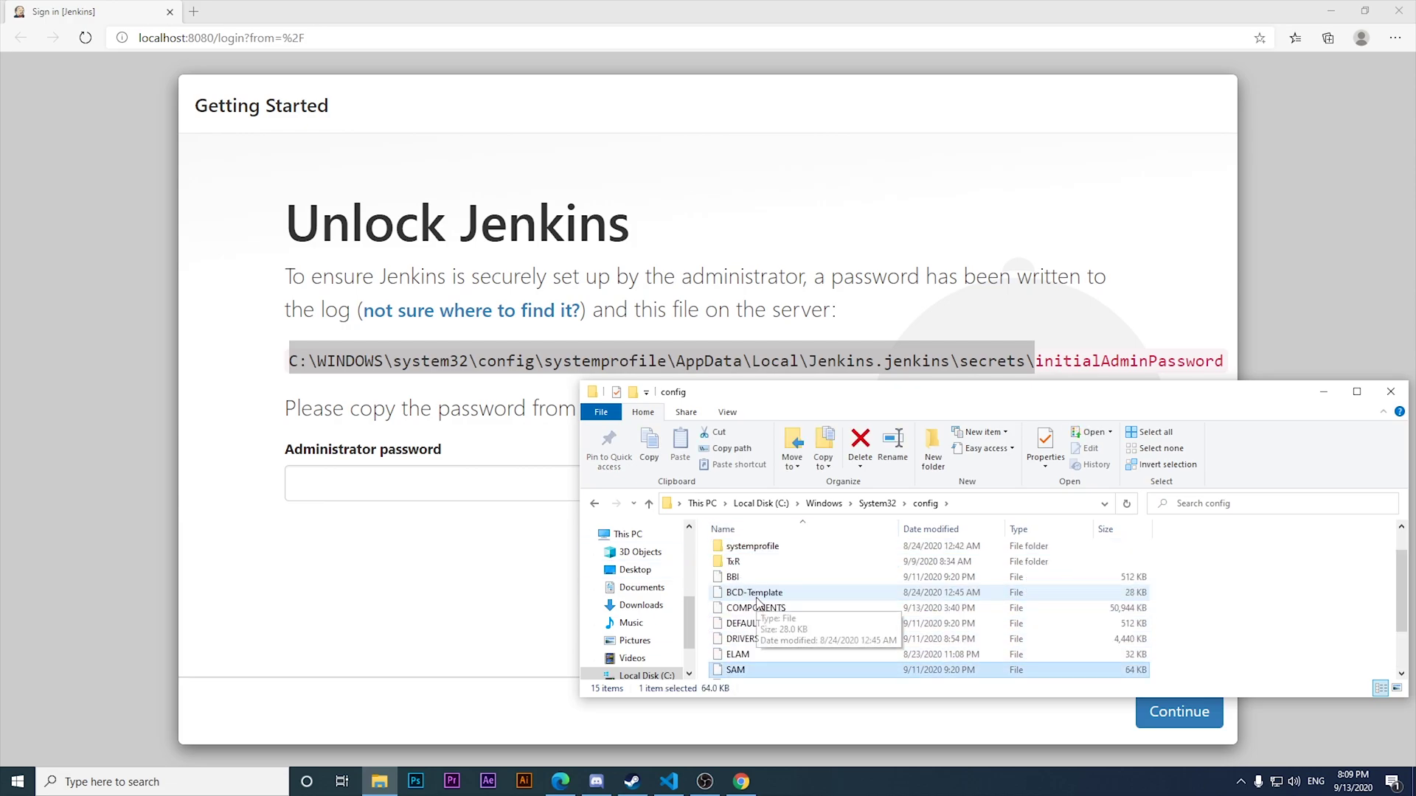
{"action": "double_click", "coordinate": [778, 549]}
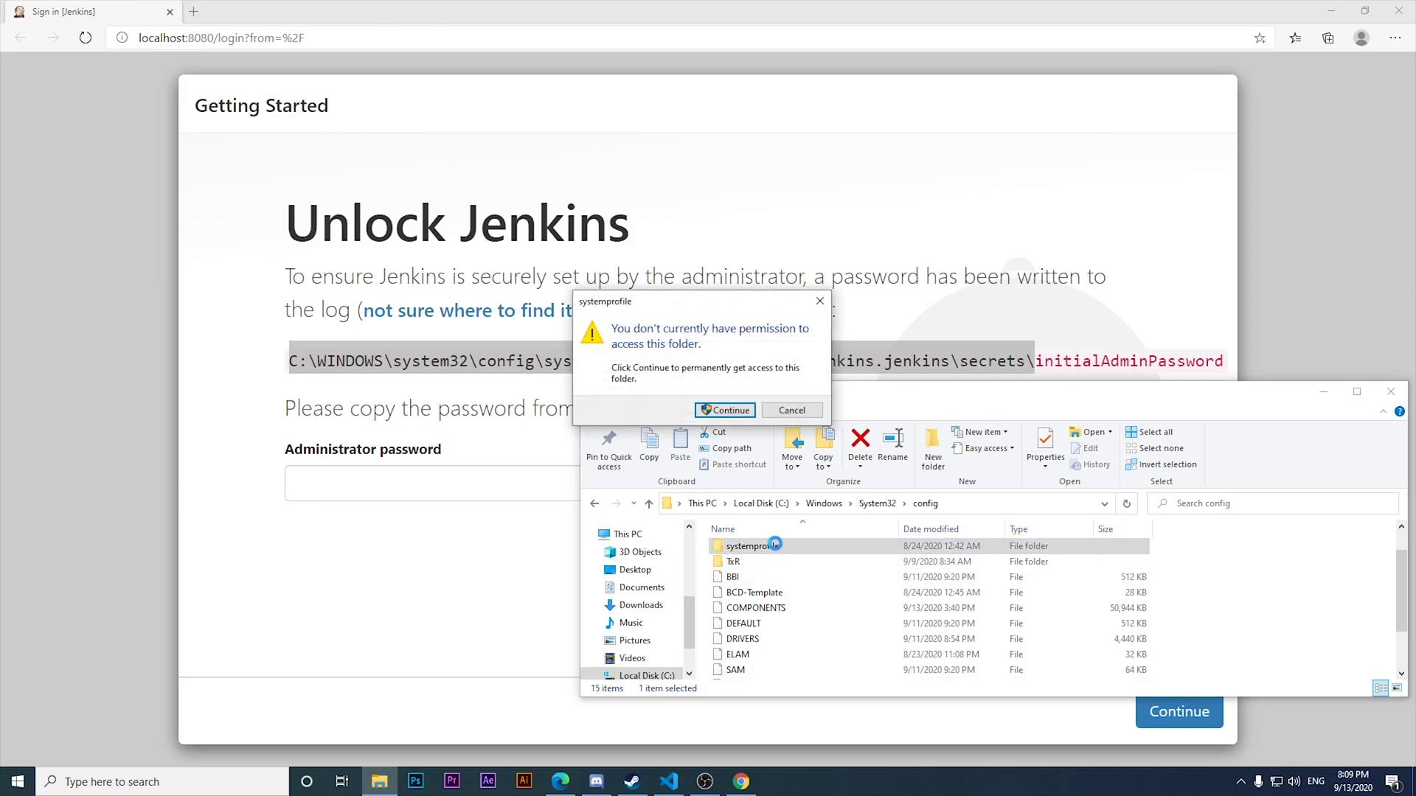
{"action": "left_click", "coordinate": [735, 410]}
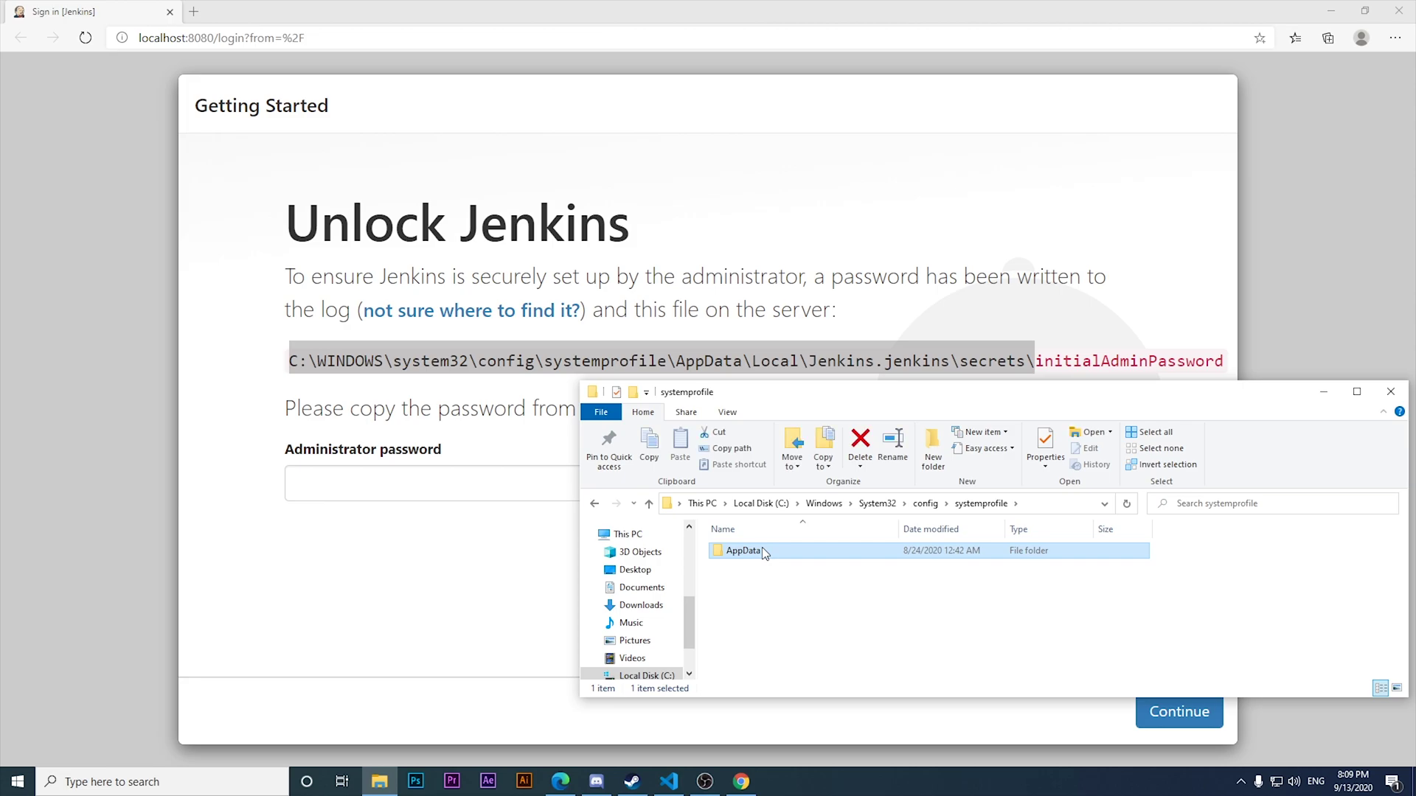
Go through AppData\Local\Jenkins.jenkins\secrets and open the initialAdminPassword file.
{"action": "double_click", "coordinate": [765, 550]}
{"action": "double_click", "coordinate": [765, 552]}
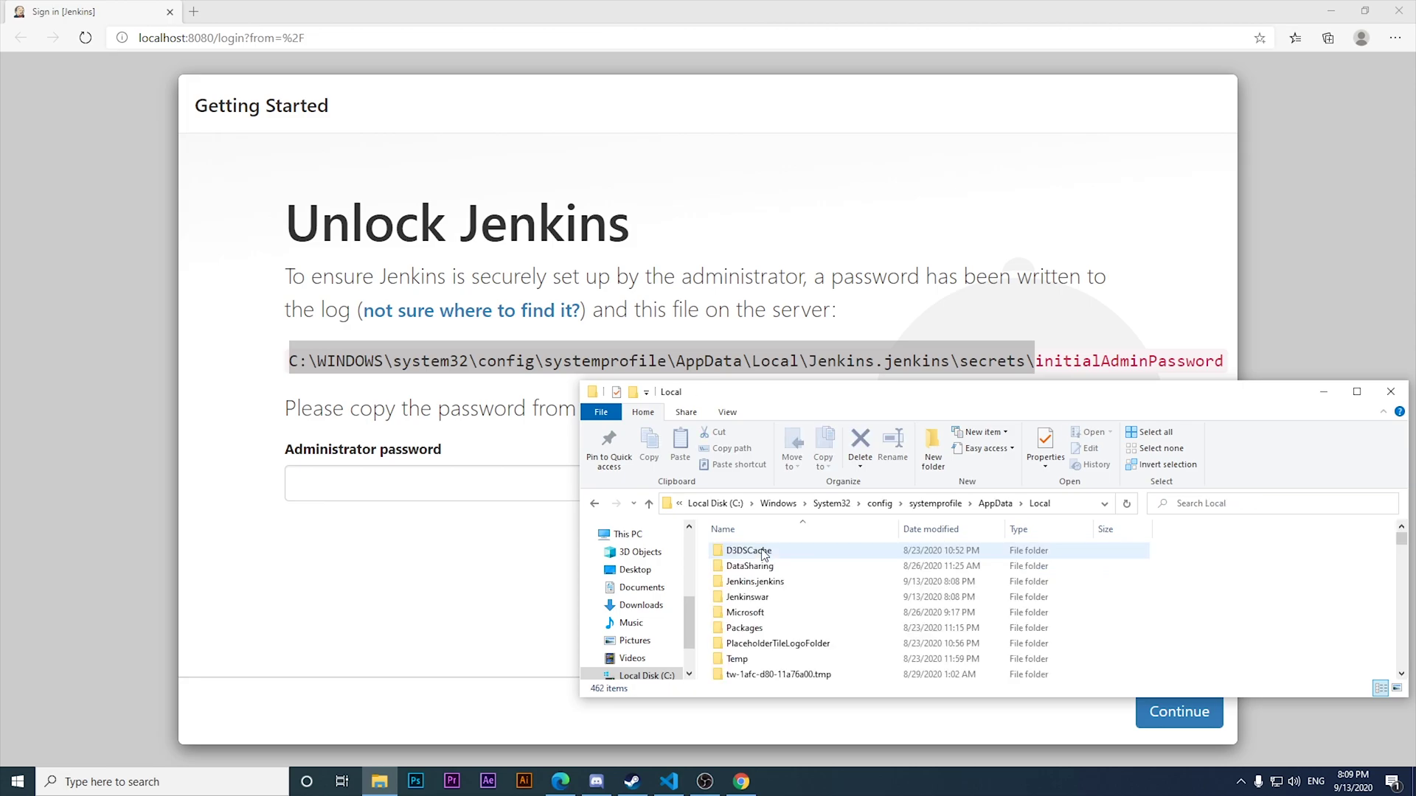
{"action": "double_click", "coordinate": [764, 585]}
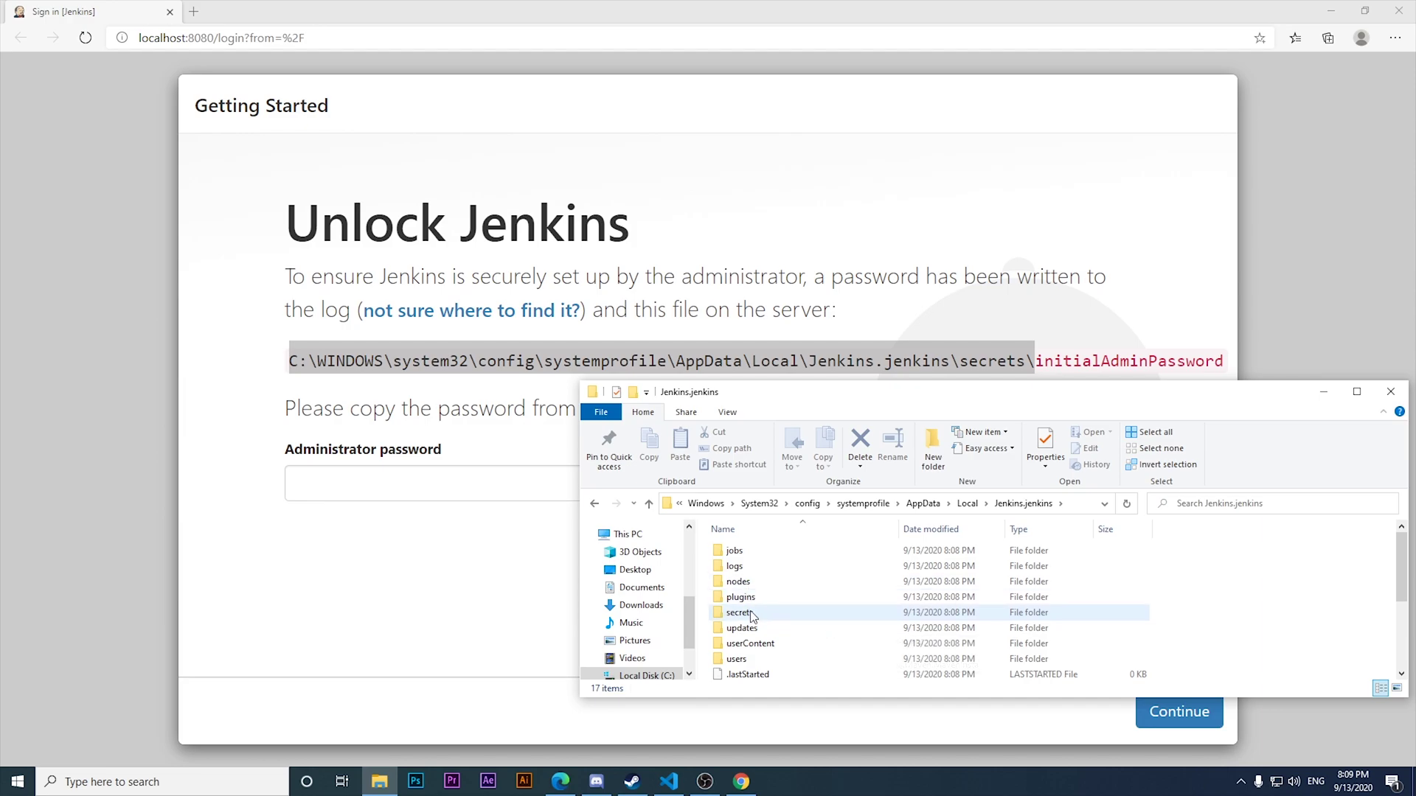
{"action": "double_click", "coordinate": [750, 613]}
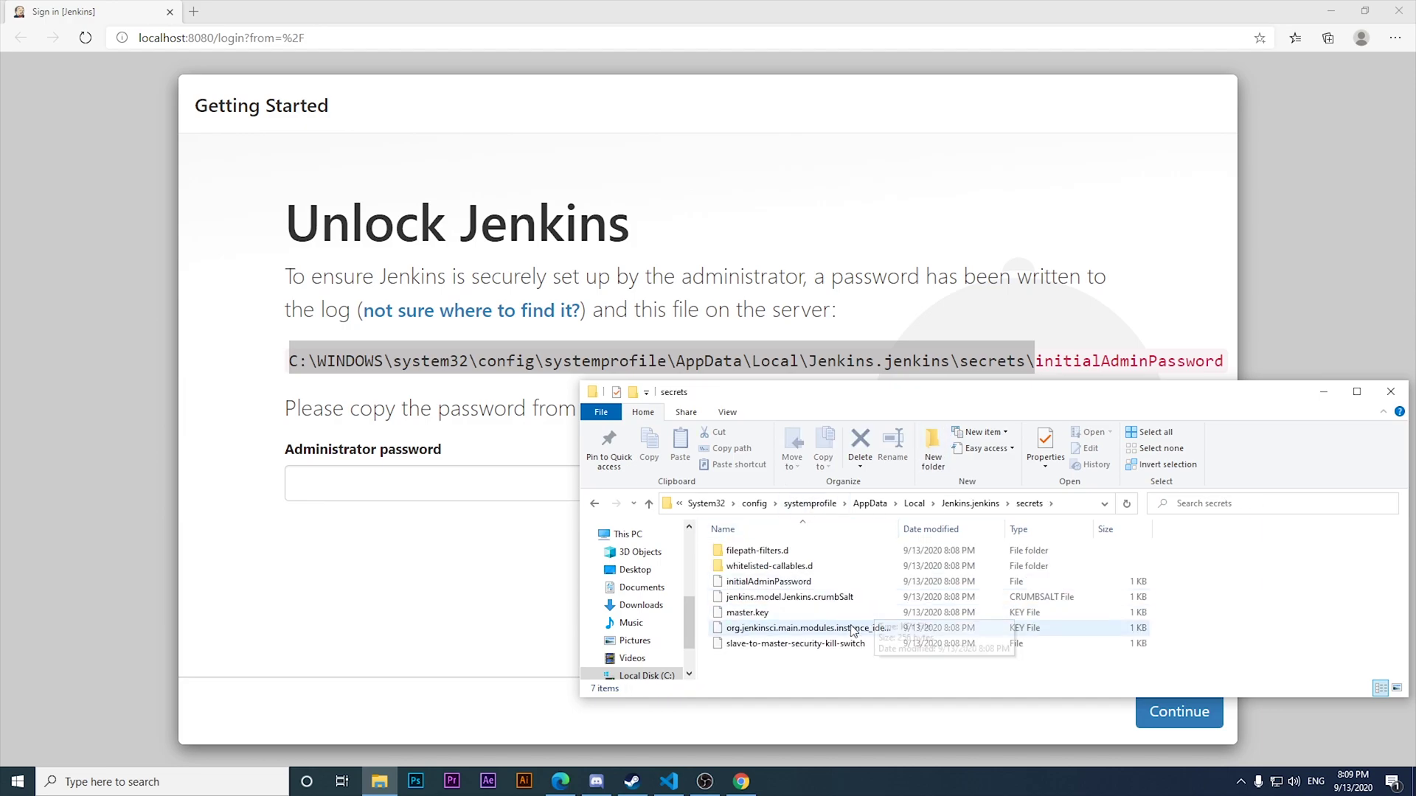
{"action": "double_click", "coordinate": [767, 582]}
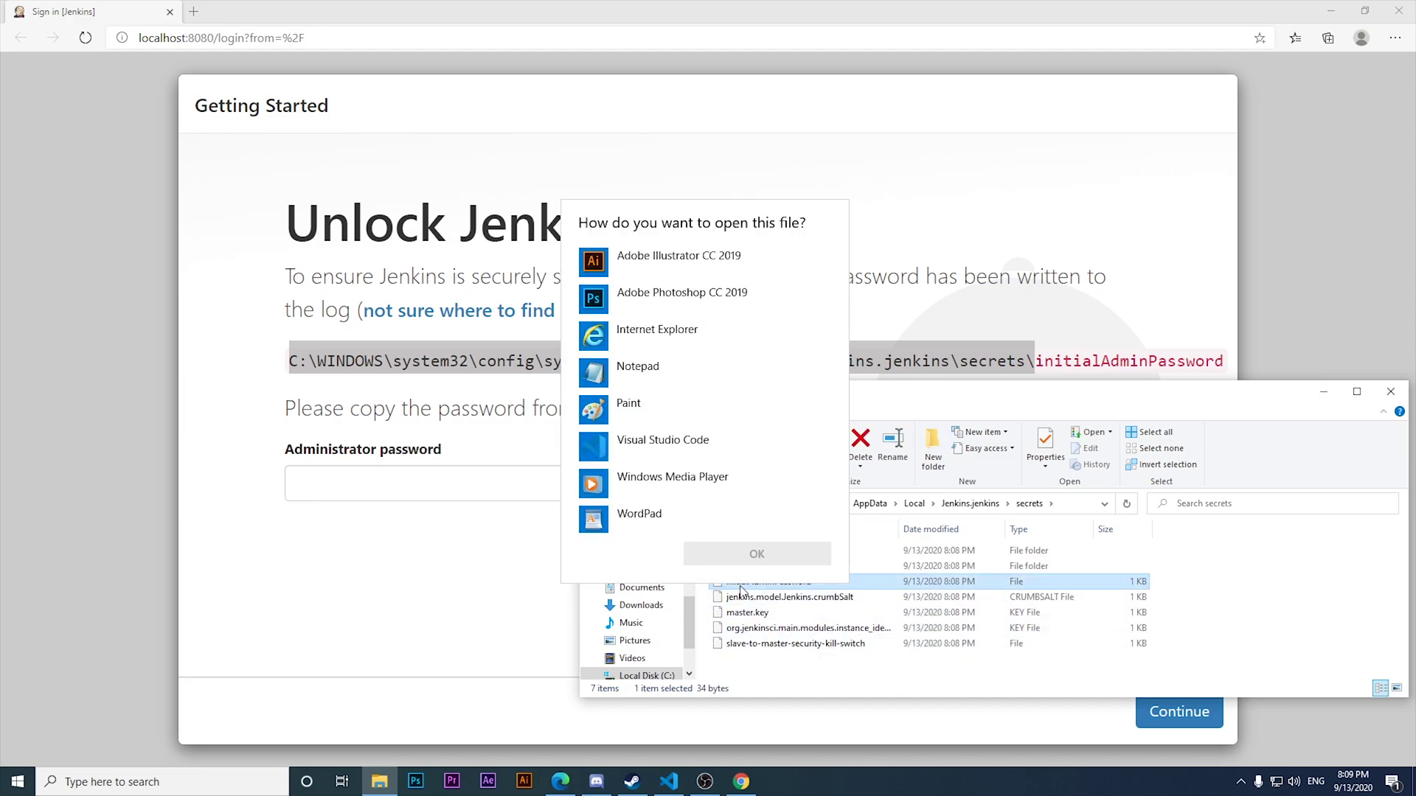
Copy the password from initialAdminPassword in Notepad into Jenkins' Administrator password field and continue.
{"action": "double_click", "coordinate": [649, 383]}
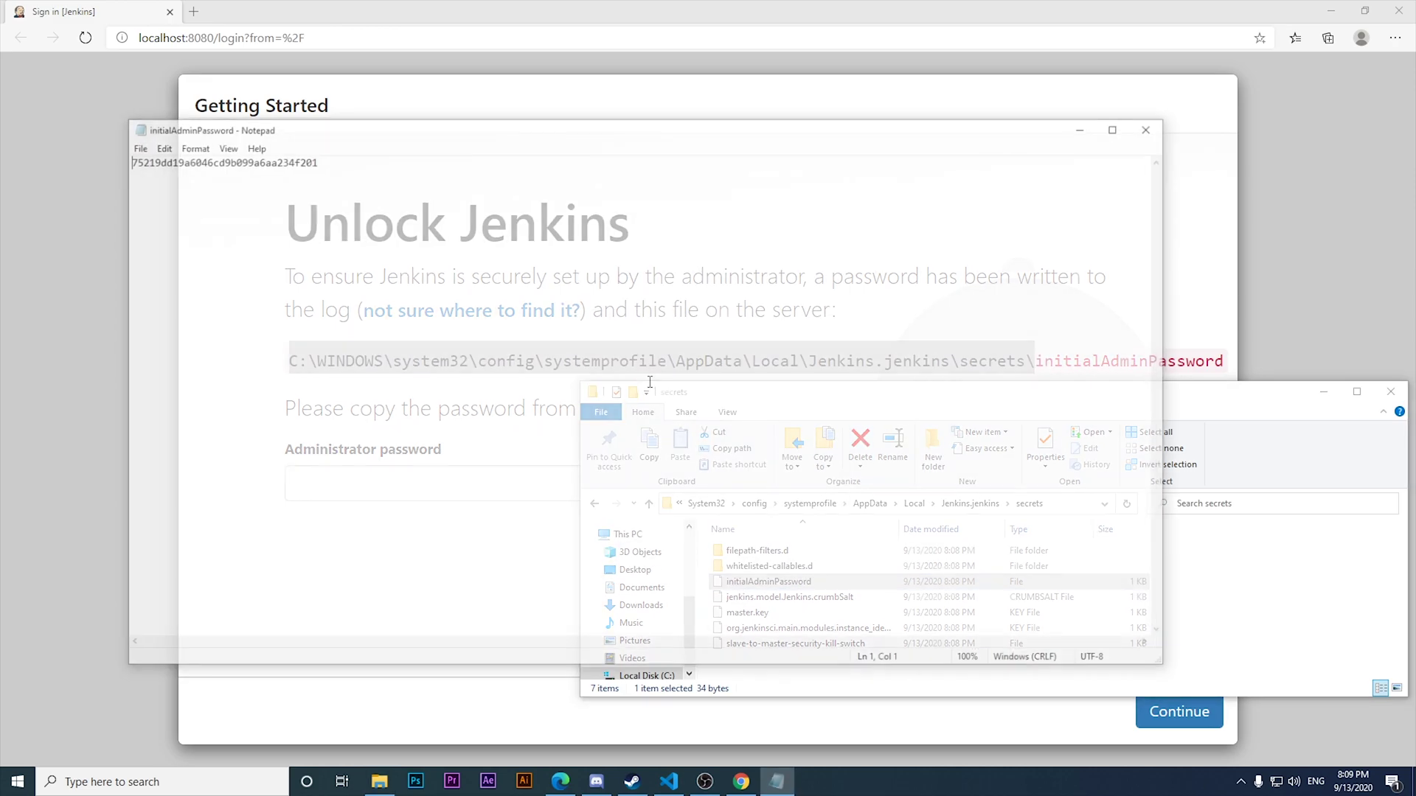
{"action": "left_click_drag", "start_coordinate": [329, 170], "coordinate": [1, 118]}
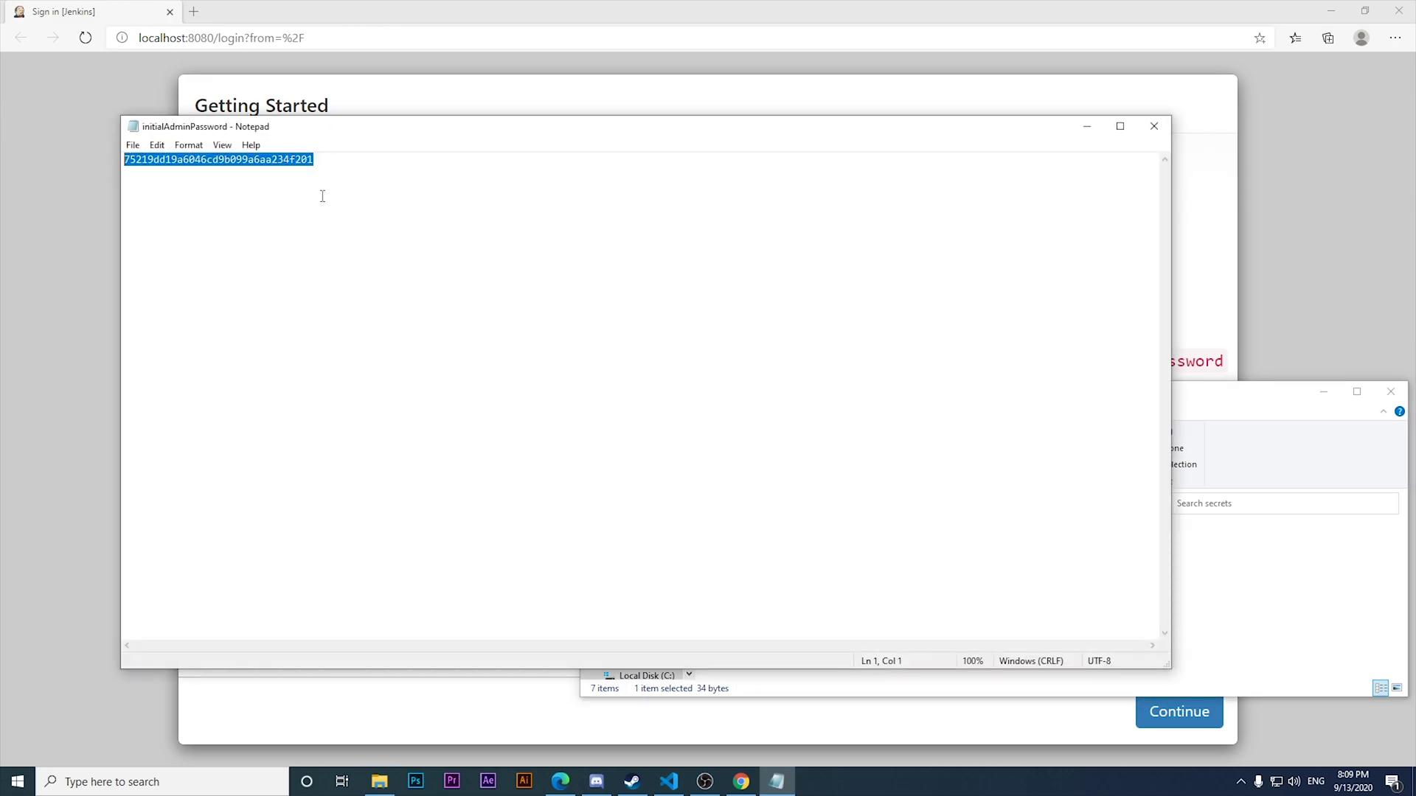
{"action": "left_click", "coordinate": [1088, 126]}
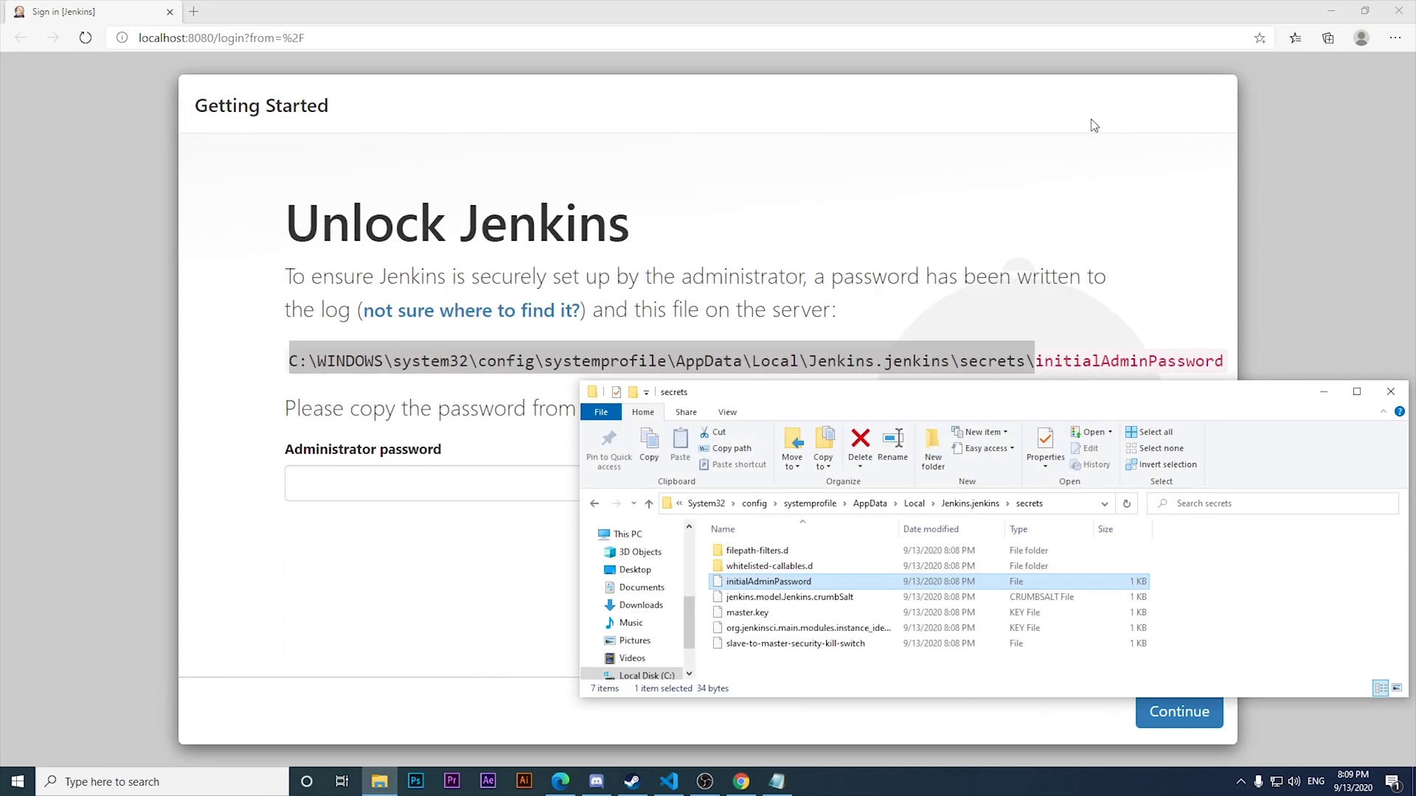
{"action": "left_click", "coordinate": [485, 483]}
{"action": "key", "text": "ctrl+v"}
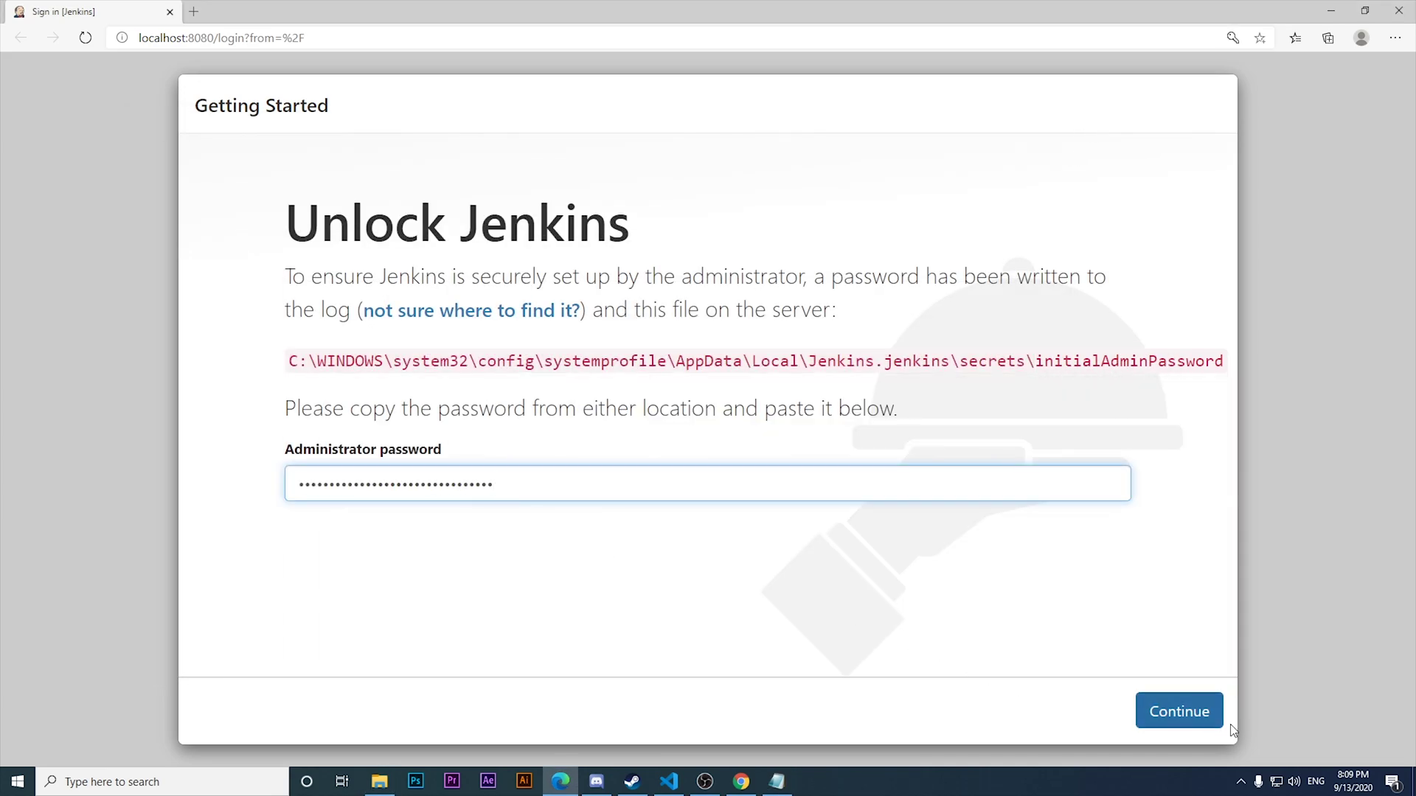
{"action": "left_click", "coordinate": [1207, 723]}
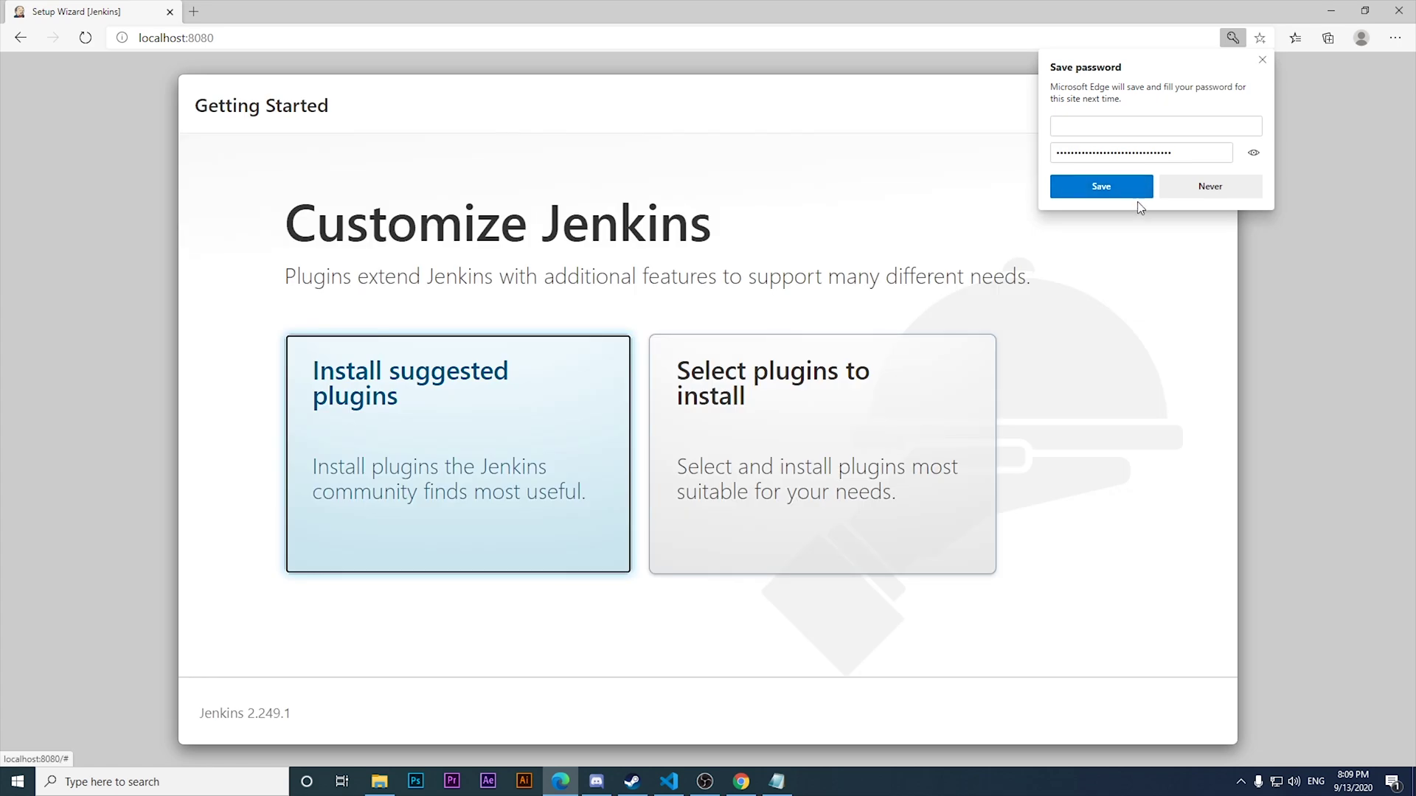
Save the password in the browser and install the suggested plugins.
{"action": "left_click", "coordinate": [1089, 190]}
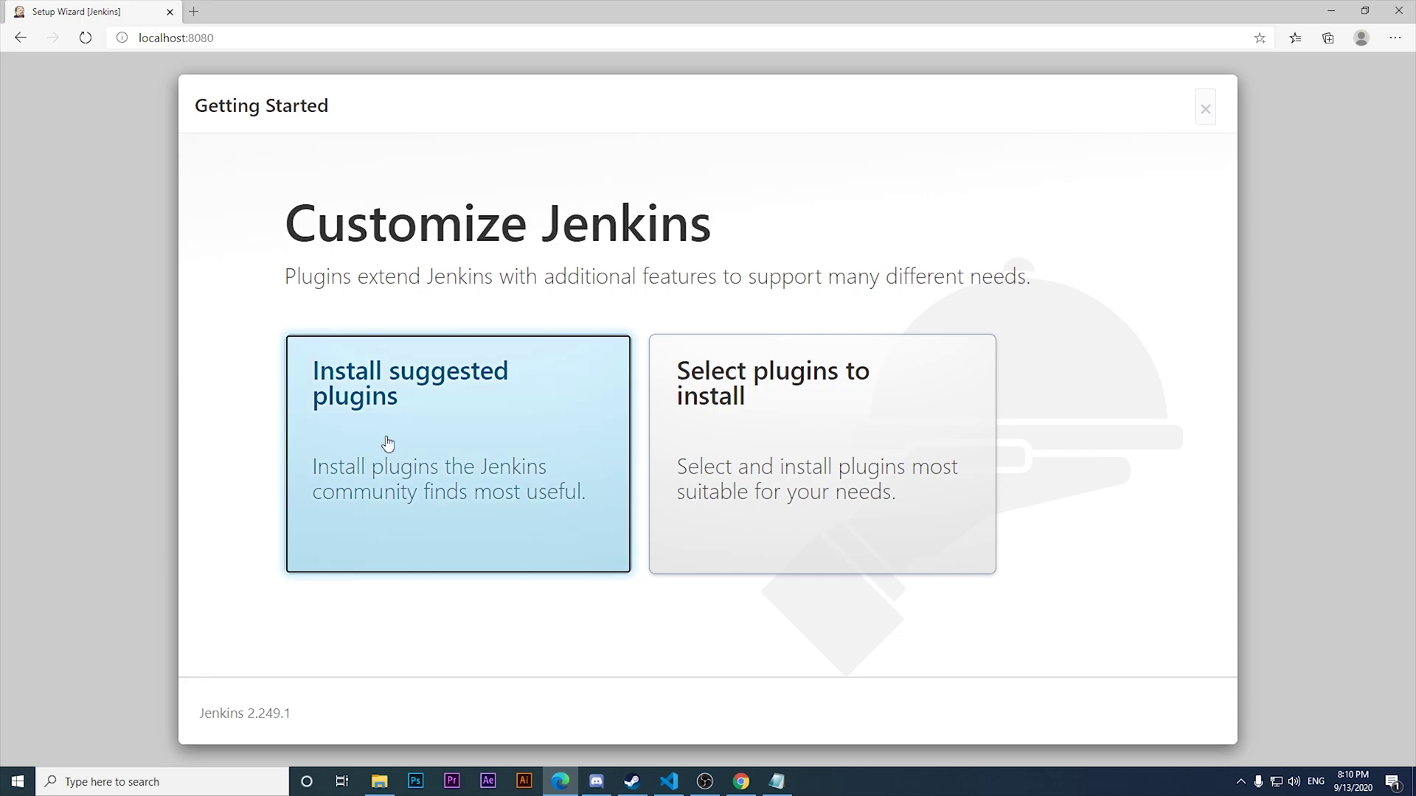
{"action": "left_click", "coordinate": [391, 498]}
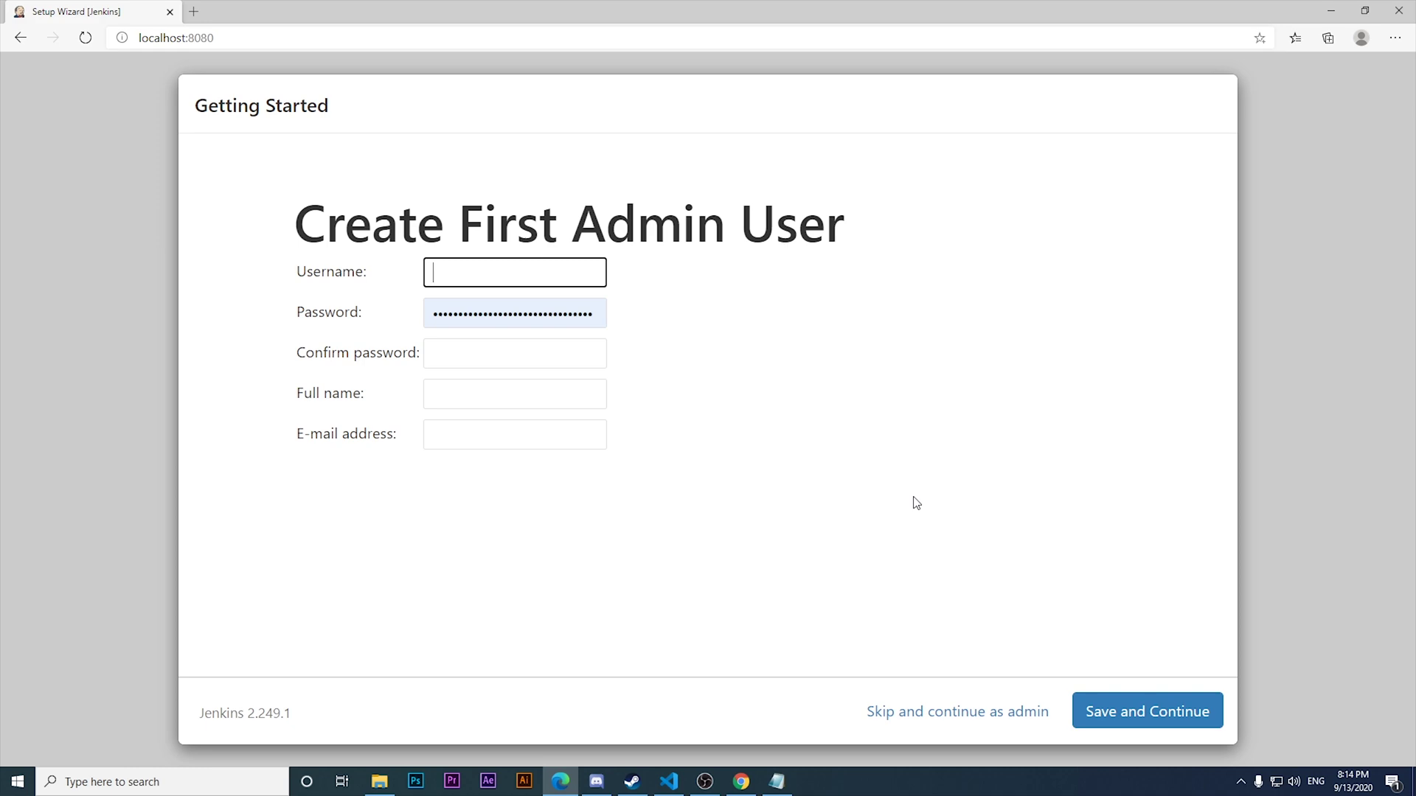
Enter the admin username, replace the autofilled password and fill in its confirmation.
{"action": "type", "text": "joanmedia"}
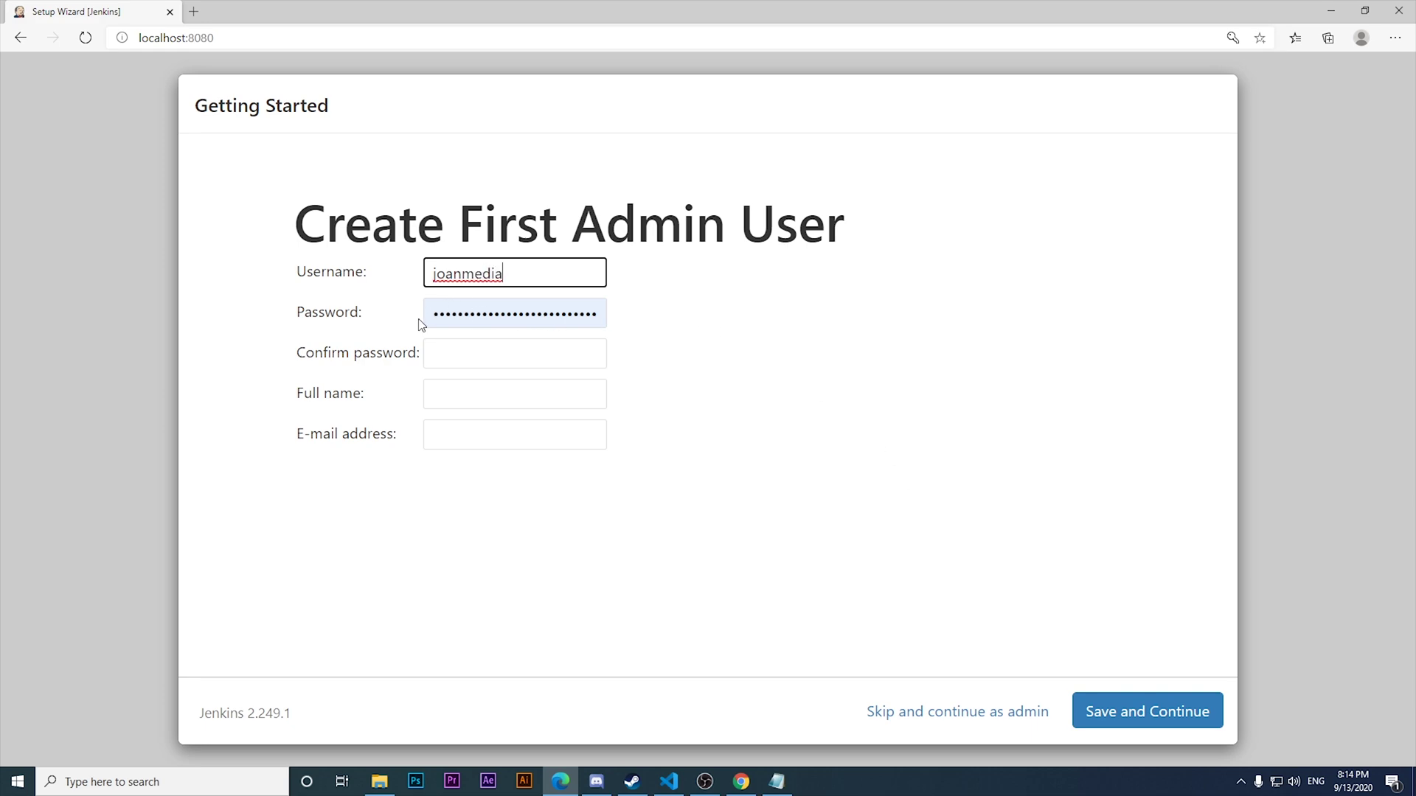
{"action": "key", "text": "Tab"}
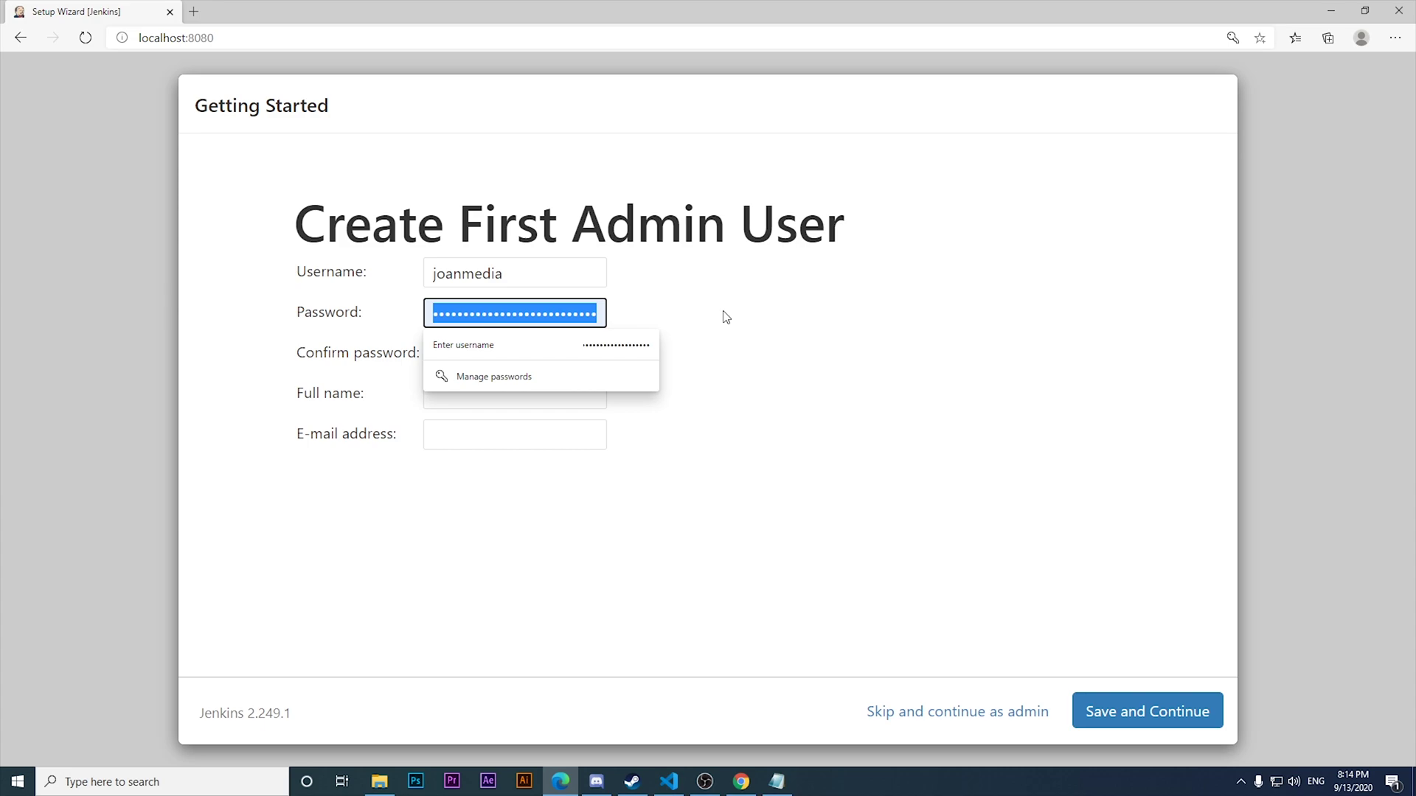
{"action": "key", "text": "BackSpace"}
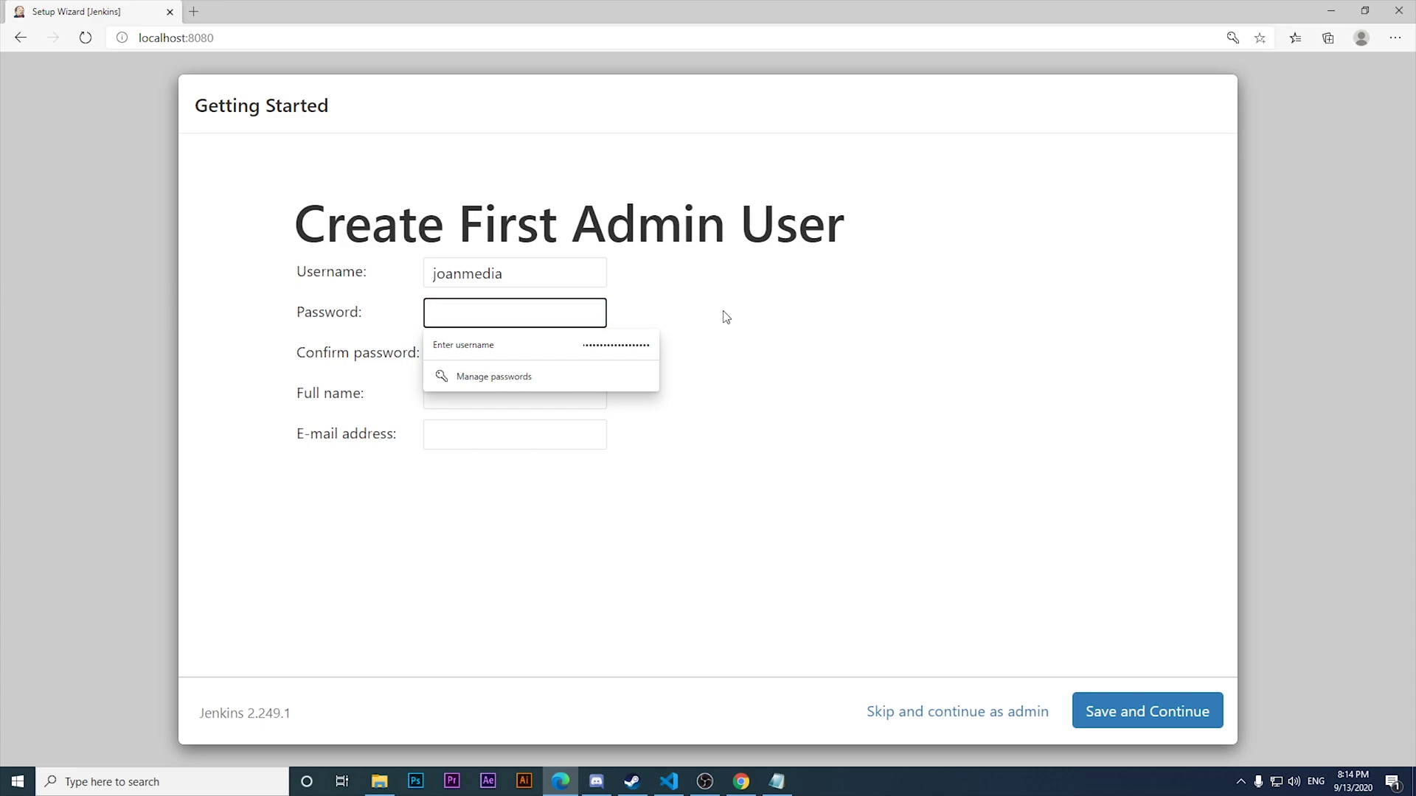
{"action": "type", "text": "••"}
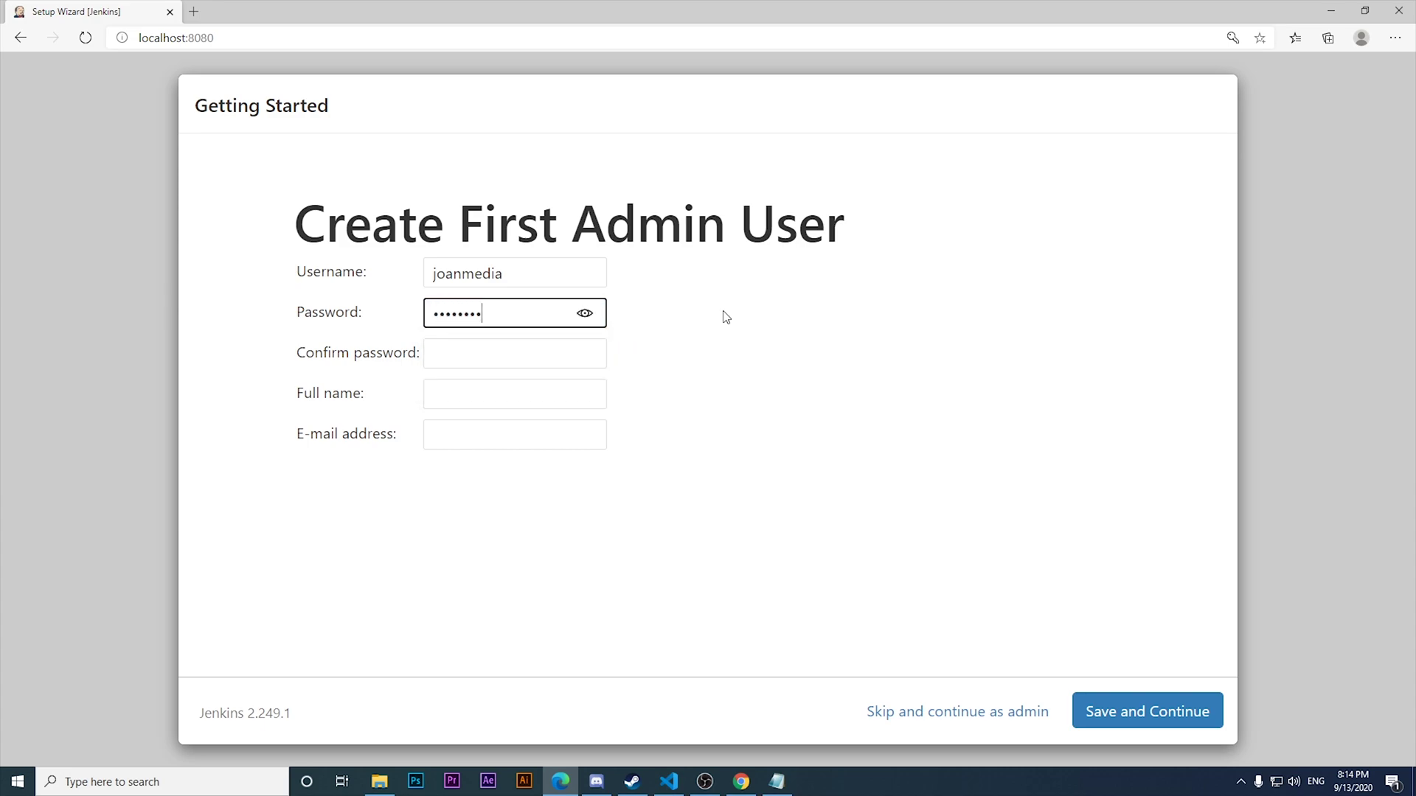
{"action": "left_click", "coordinate": [585, 313]}
{"action": "left_click", "coordinate": [525, 353]}
{"action": "type", "text": "t"}
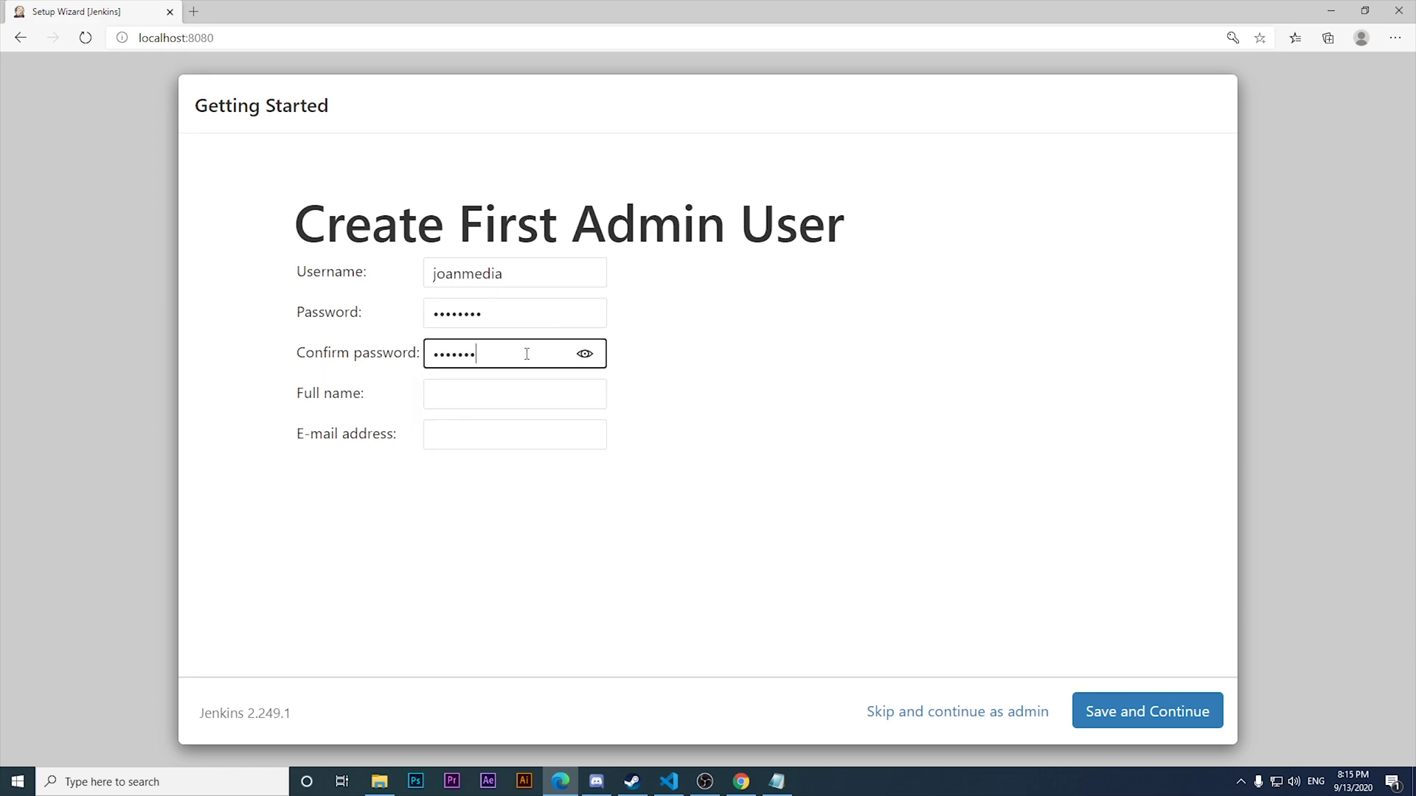
{"action": "left_click", "coordinate": [750, 484]}
Recheck the password, full name and confirmation fields of the admin user form.
{"action": "left_click", "coordinate": [475, 327]}
{"action": "left_click", "coordinate": [496, 390]}
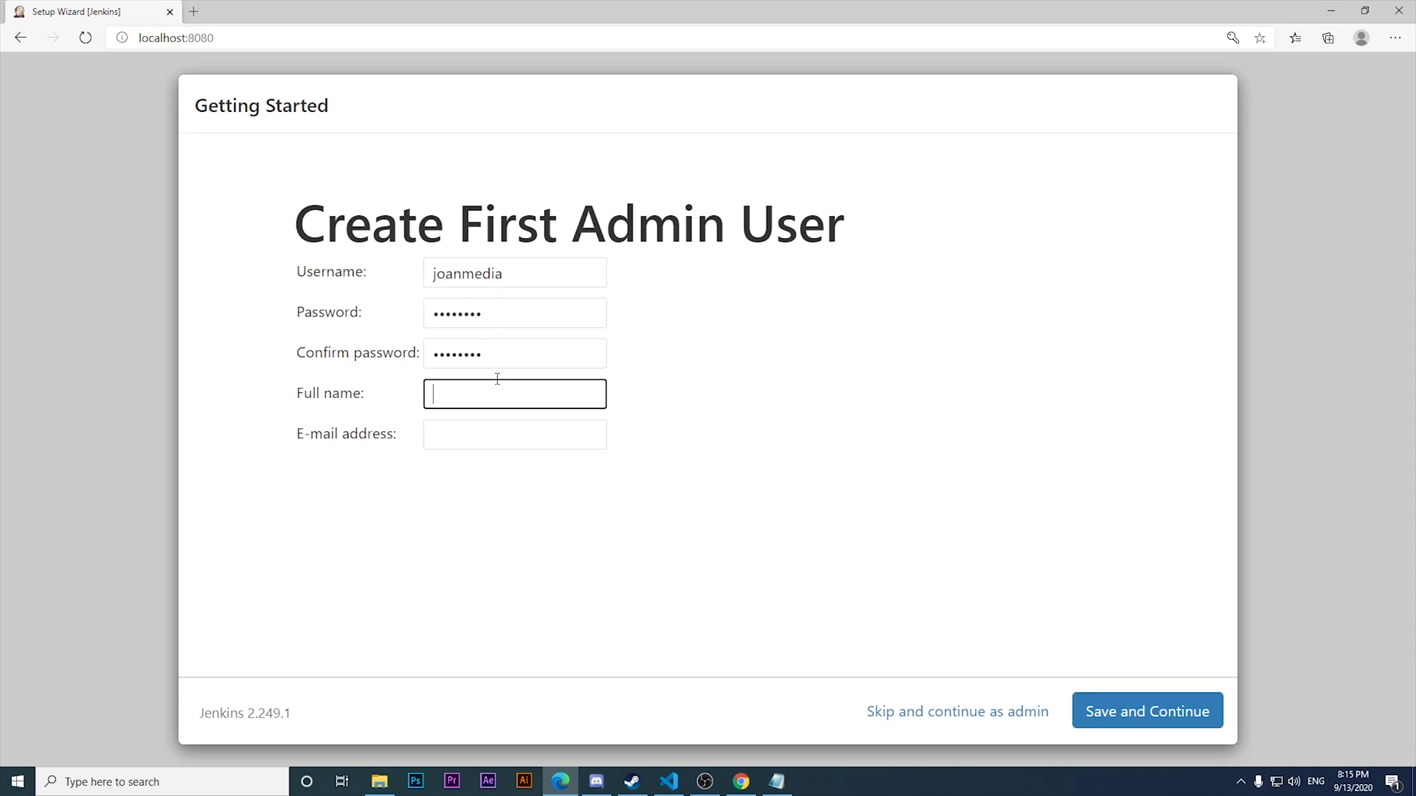
{"action": "left_click", "coordinate": [484, 354]}
{"action": "left_click", "coordinate": [683, 391]}
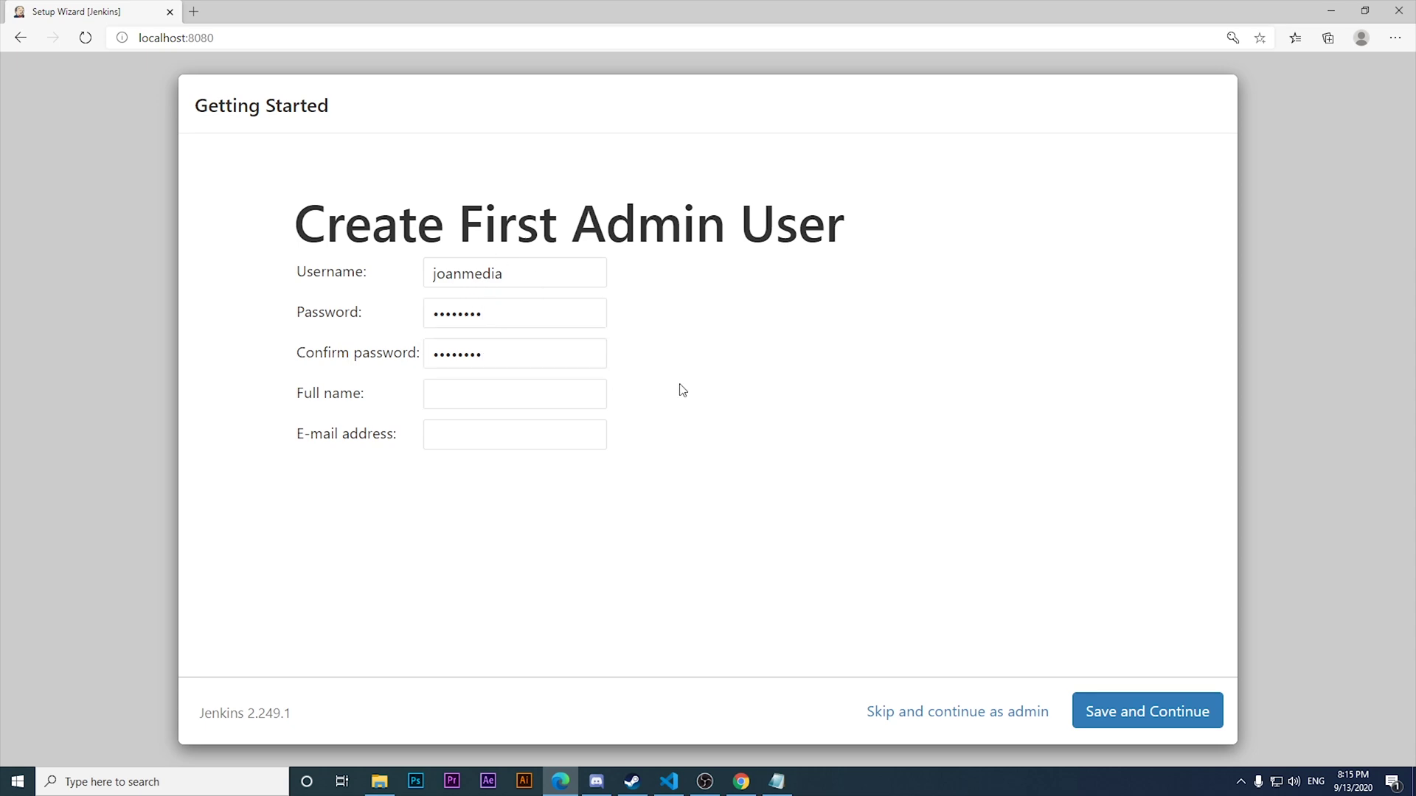
{"action": "left_click", "coordinate": [480, 304]}
{"action": "double_click", "coordinate": [480, 304]}
{"action": "left_click", "coordinate": [764, 477]}
Submit the form, add the missing e-mail address, and save the admin user.
{"action": "left_click", "coordinate": [1147, 724]}
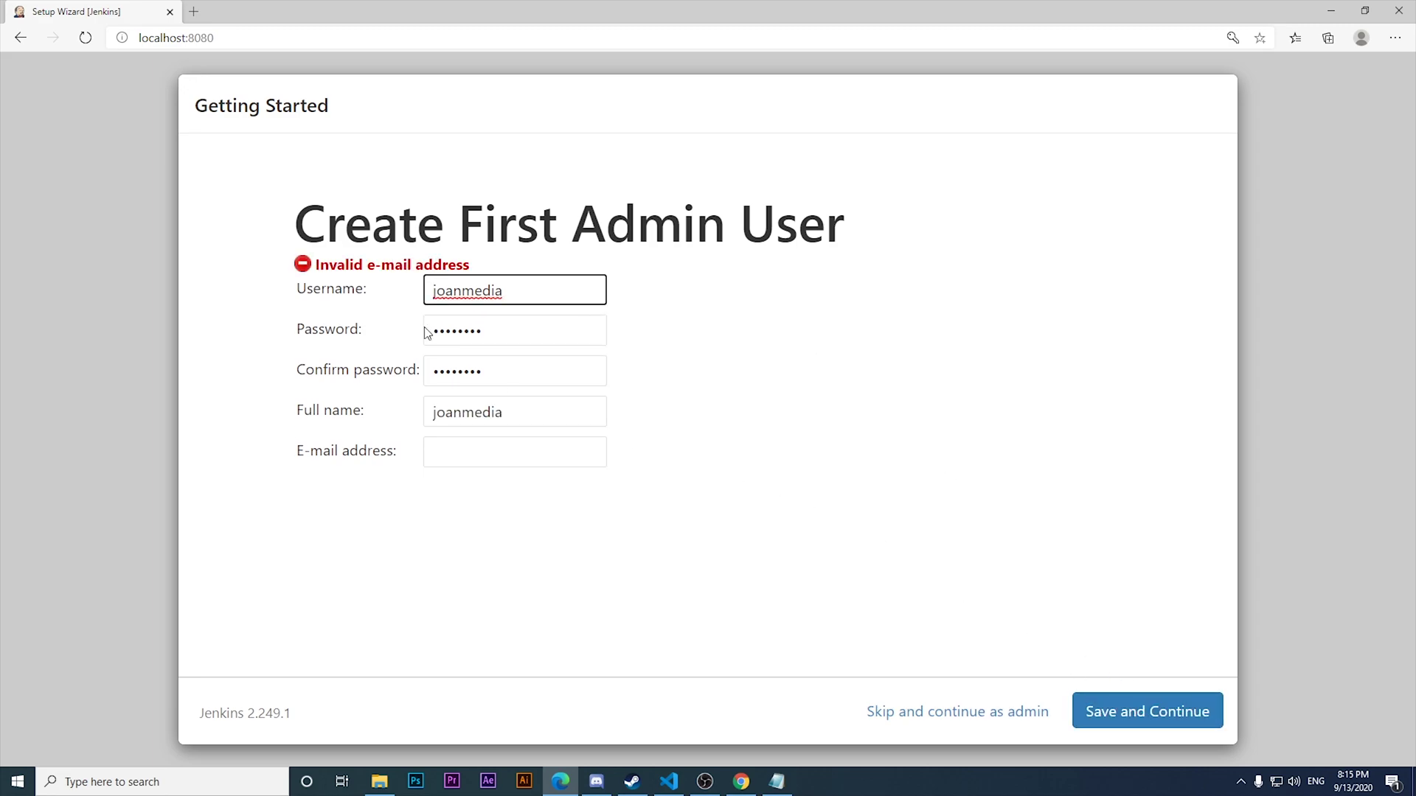
{"action": "left_click", "coordinate": [484, 450]}
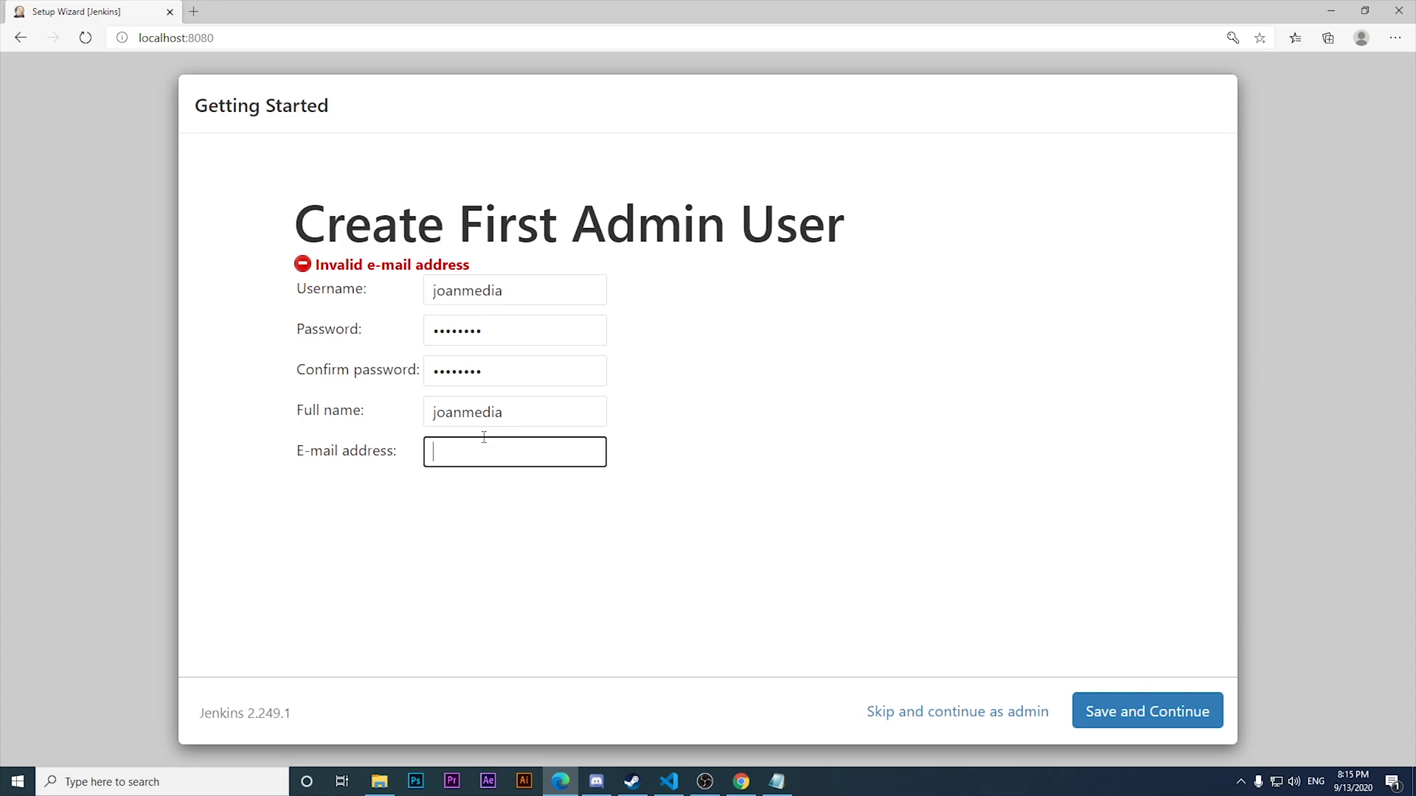
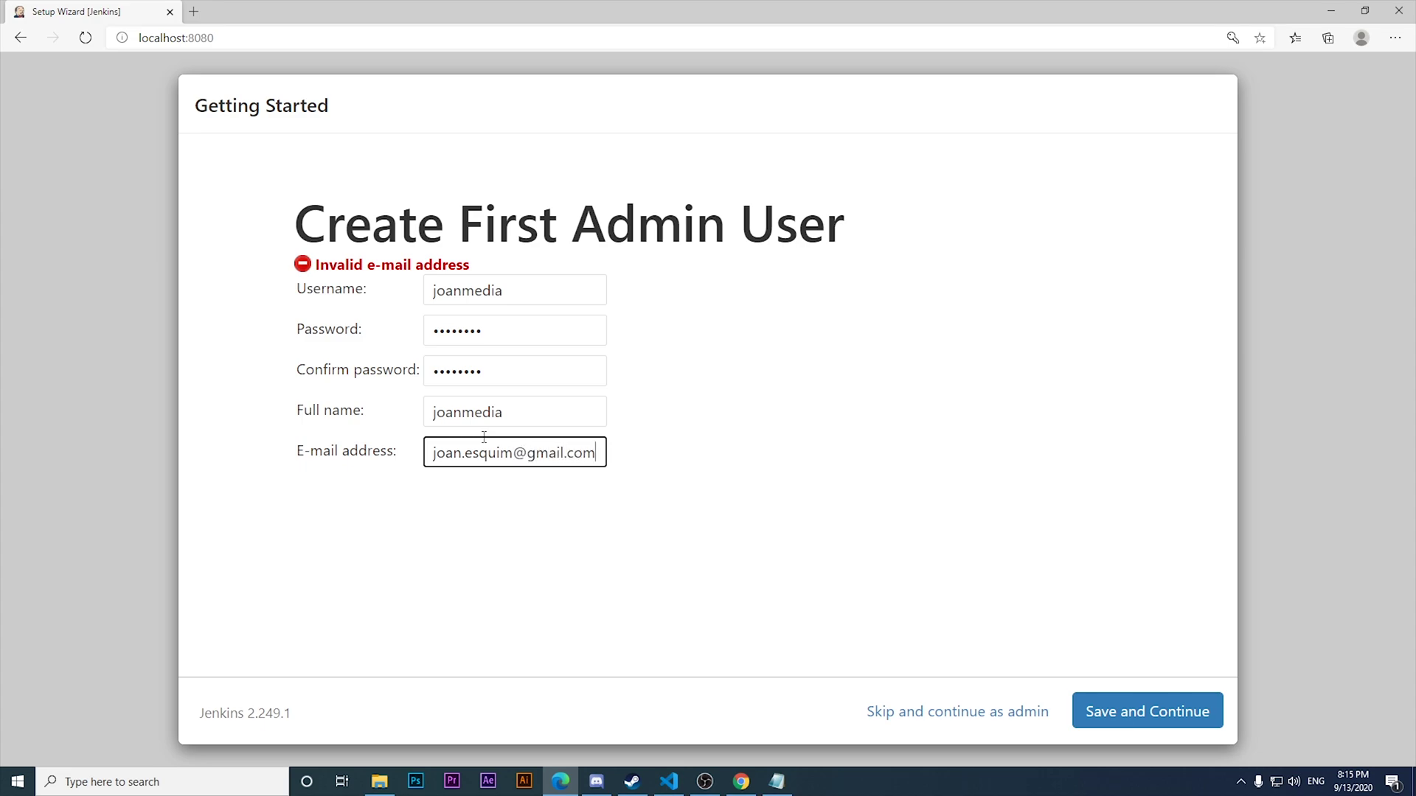
{"action": "left_click", "coordinate": [1162, 697]}
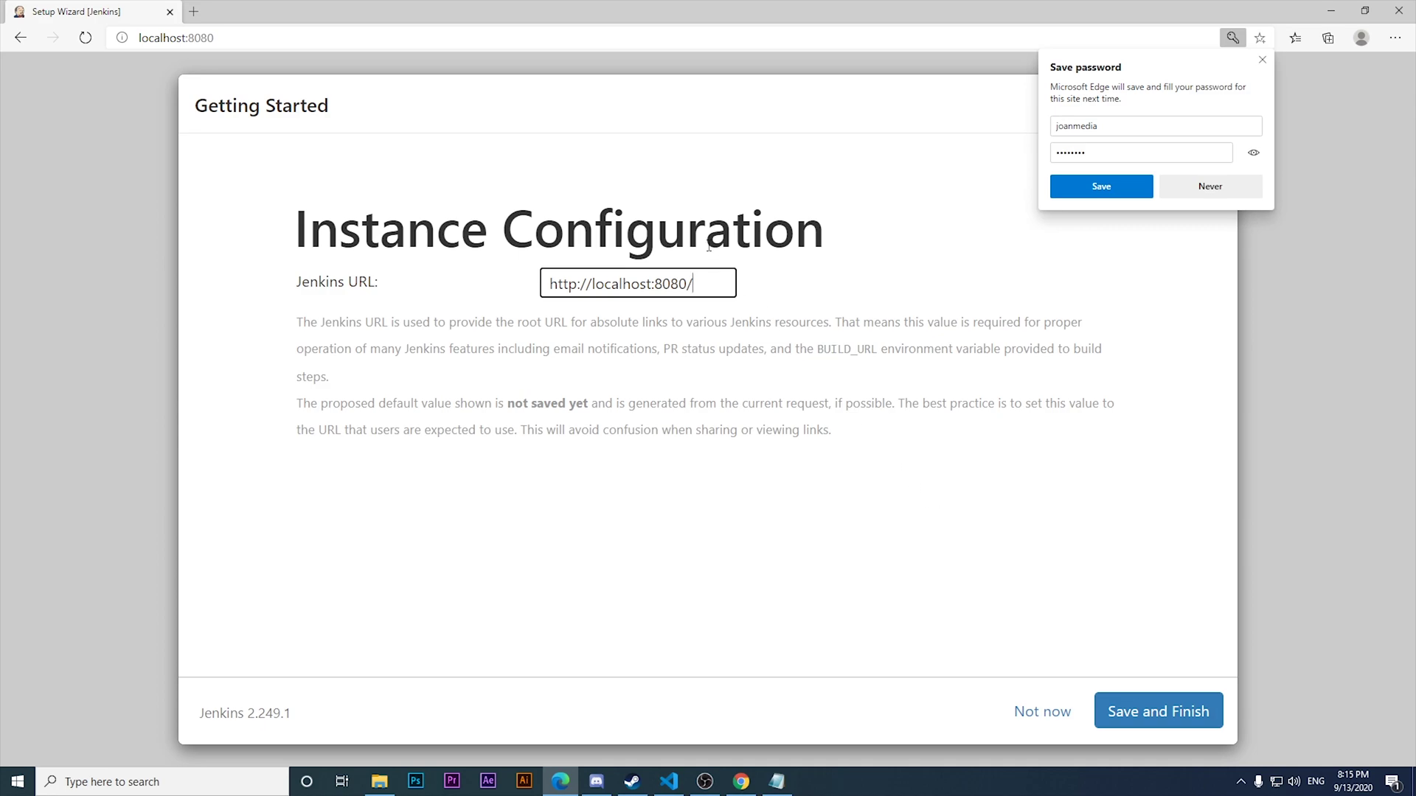
{"action": "type", "text": "joanmedia"}
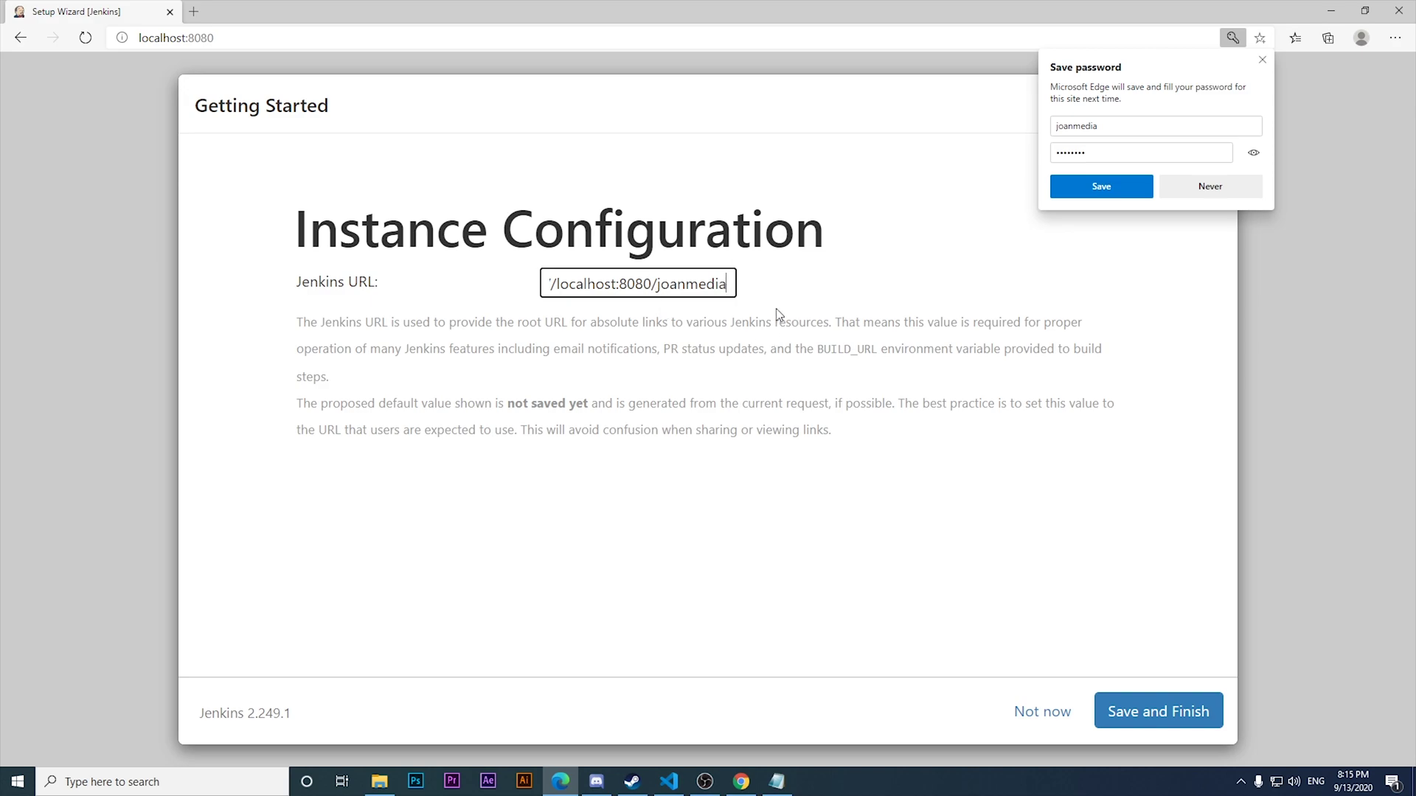
{"action": "left_click_drag", "start_coordinate": [658, 283], "coordinate": [221, 202]}
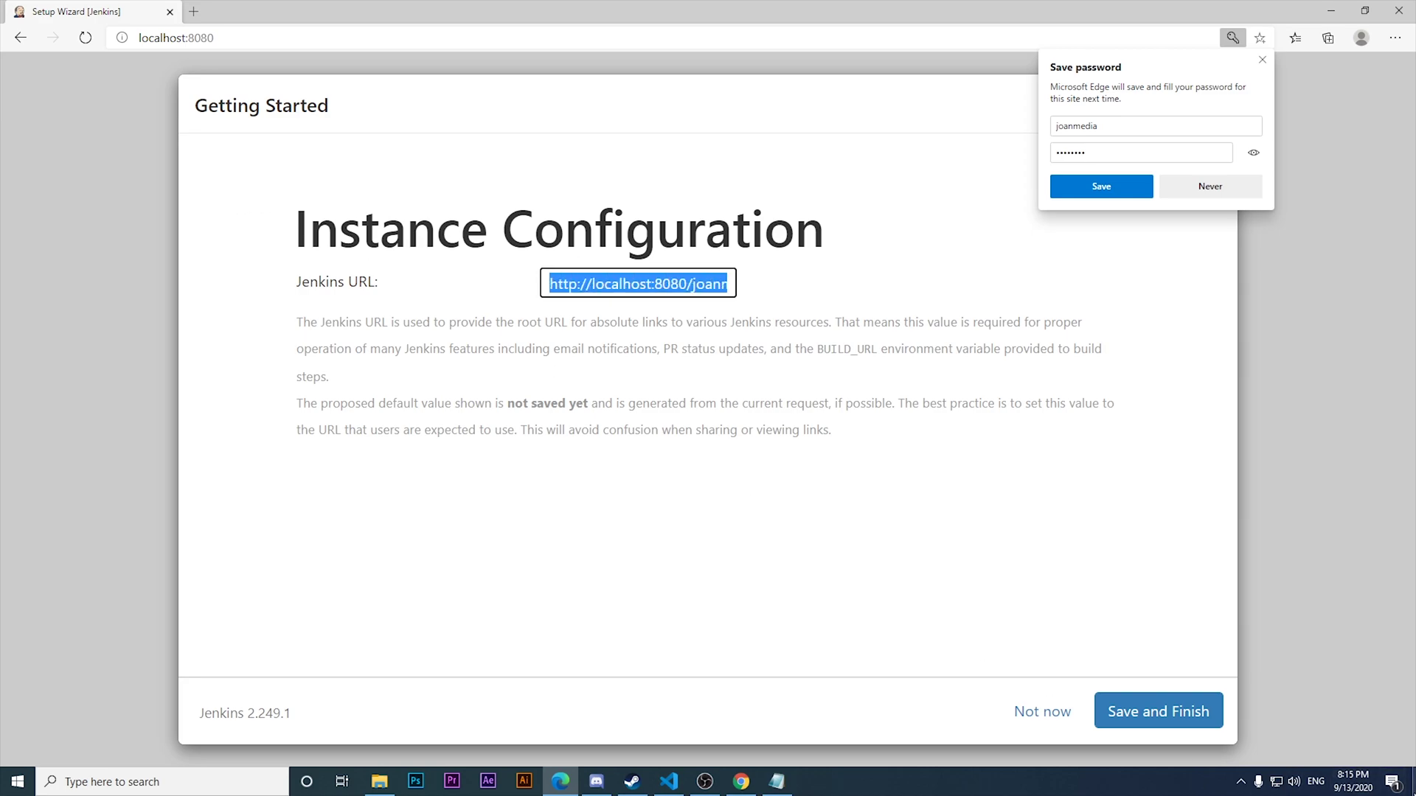
{"action": "left_click", "coordinate": [1123, 716]}
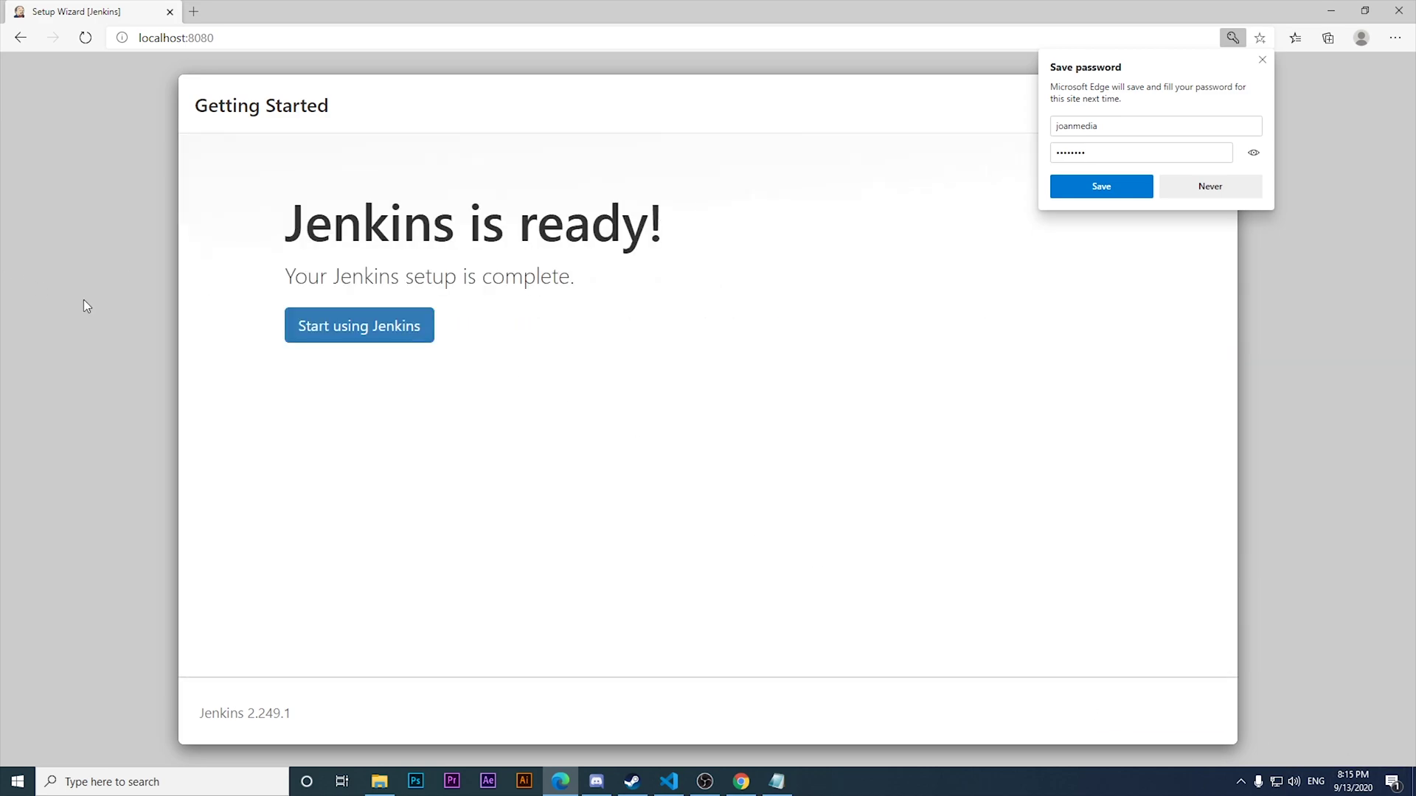
Start using Jenkins, try localhost:8080 plus the username in a new tab, then close that 404 tab.
{"action": "left_click", "coordinate": [355, 332]}
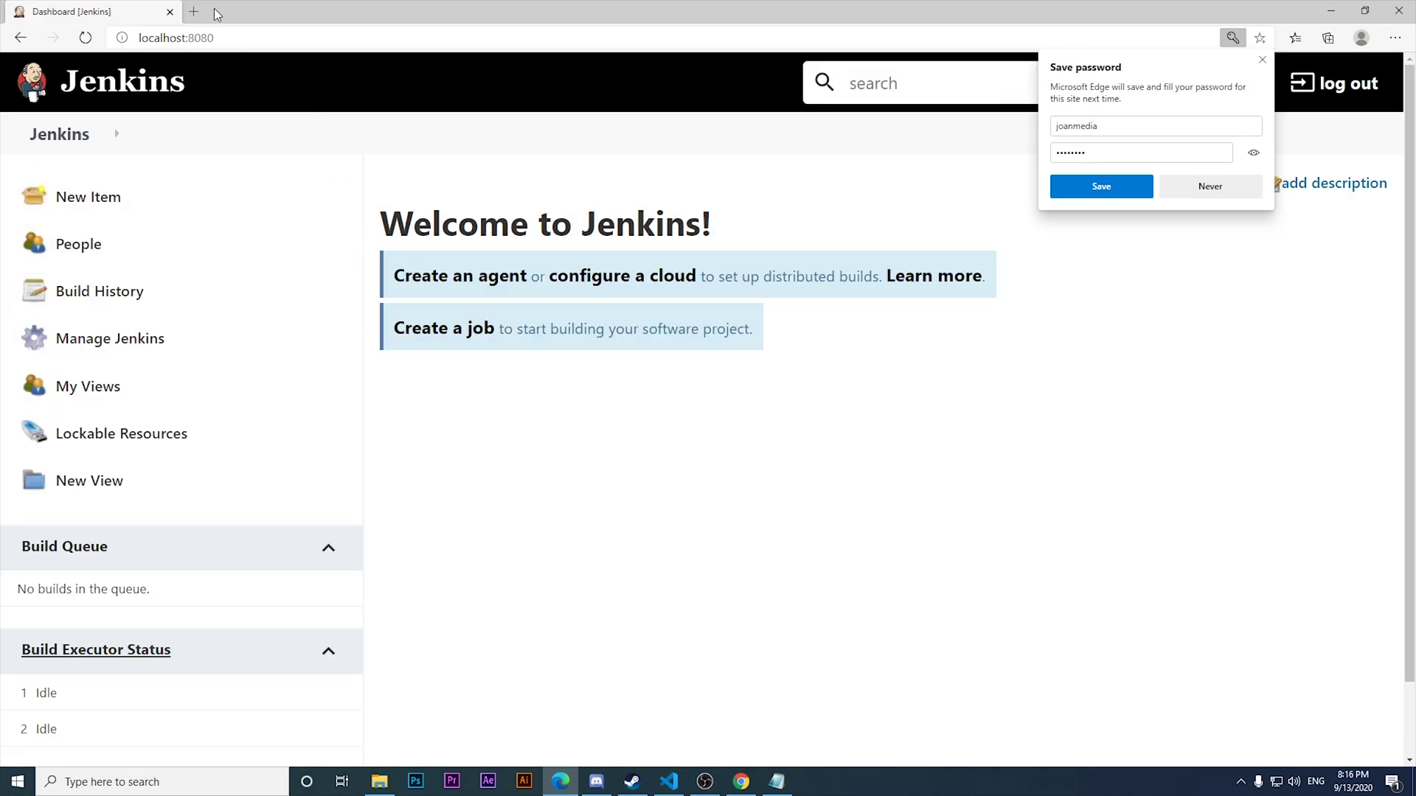
{"action": "left_click", "coordinate": [193, 12]}
{"action": "type", "text": "localhost:8080/joanmedia"}
{"action": "key", "text": "Return"}
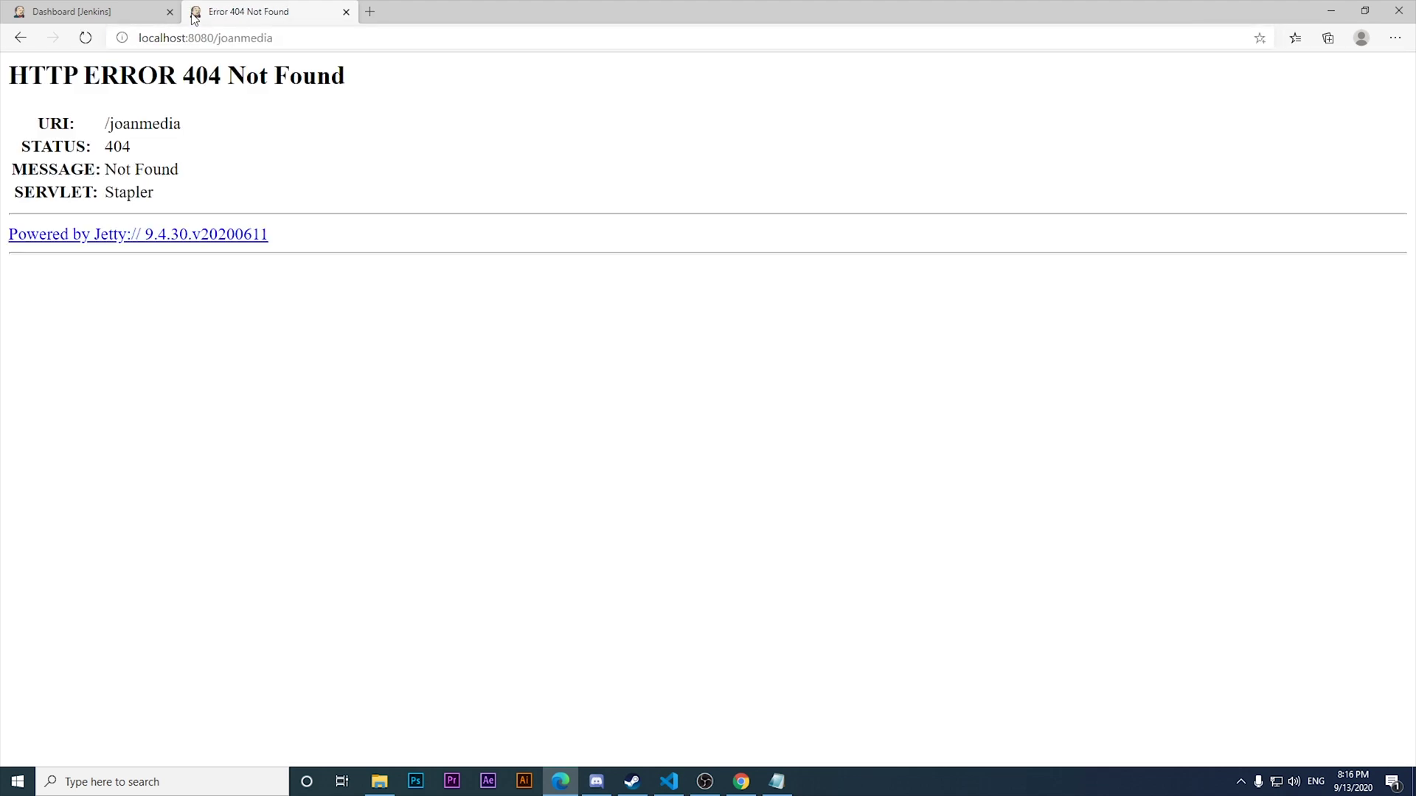
{"action": "left_click", "coordinate": [107, 10]}
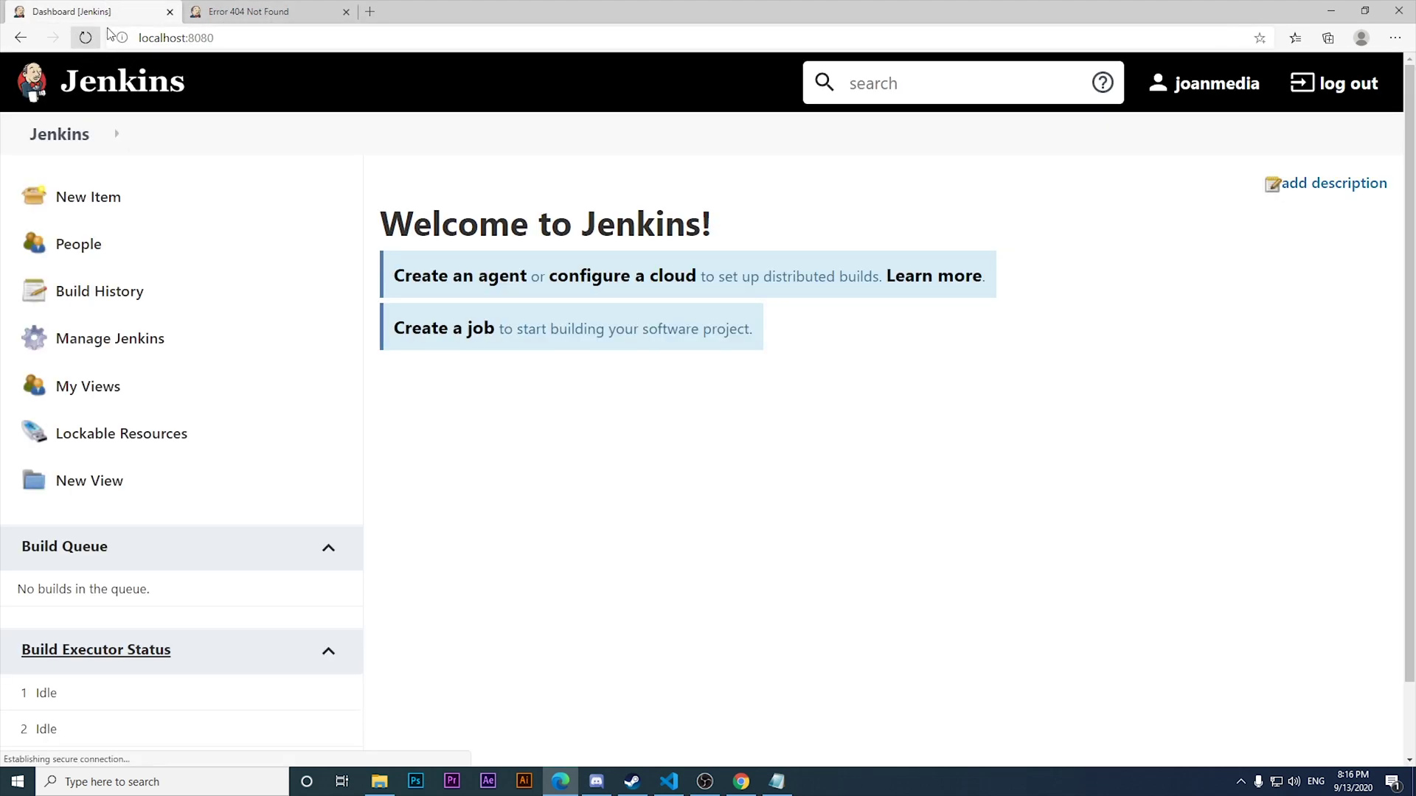
{"action": "left_click", "coordinate": [354, 12]}
{"action": "left_click", "coordinate": [348, 11]}
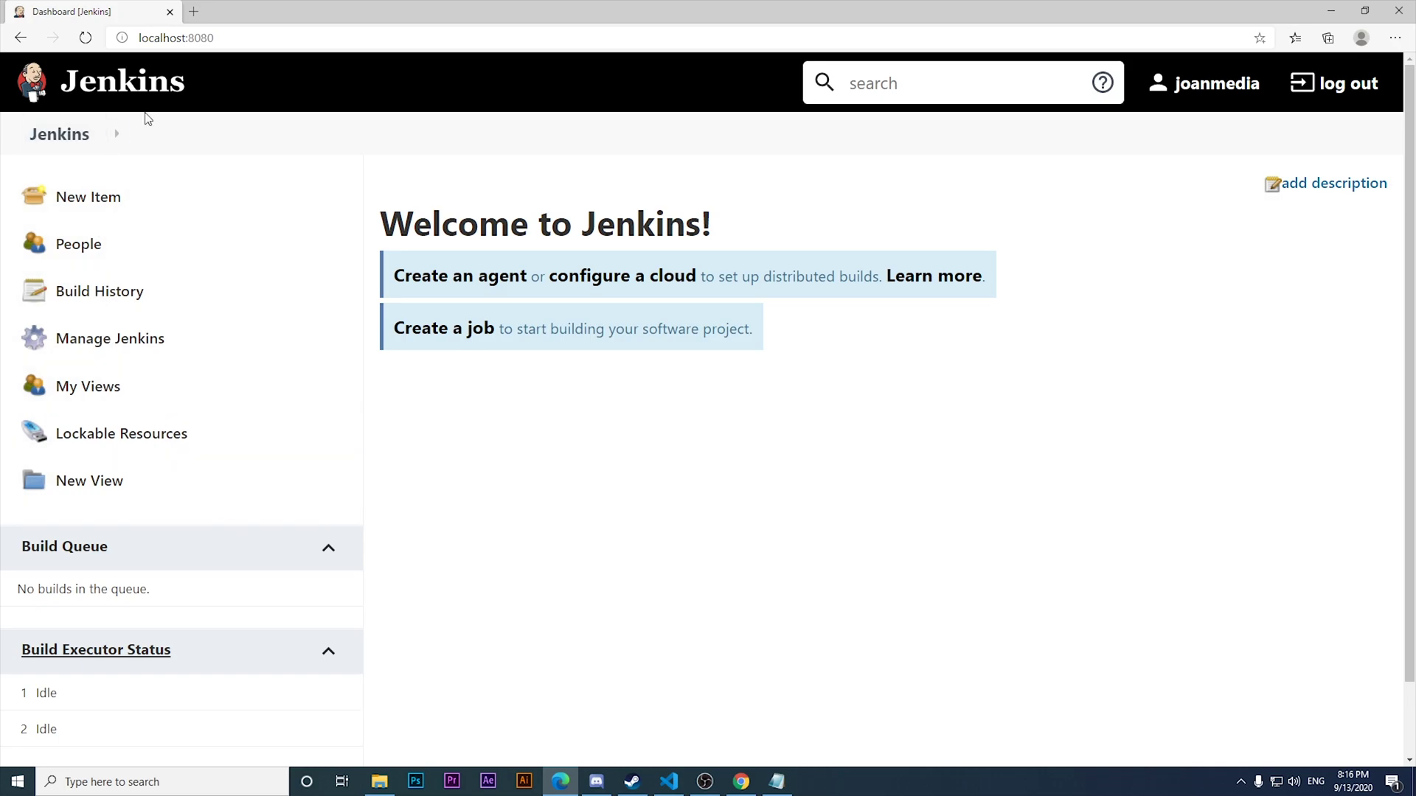
View the admin user's profile and the People list, then return to the dashboard.
{"action": "left_click", "coordinate": [1245, 85]}
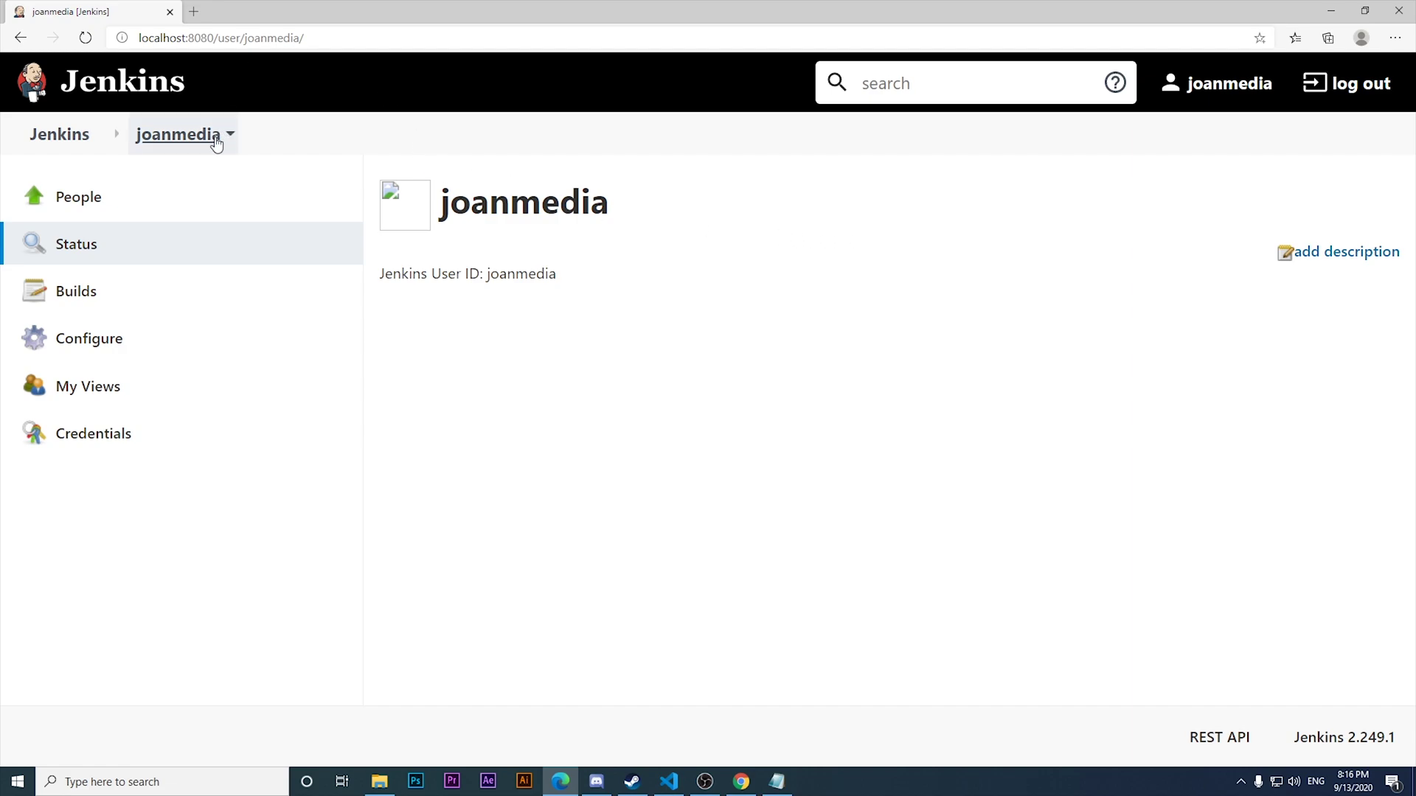
{"action": "left_click", "coordinate": [149, 195]}
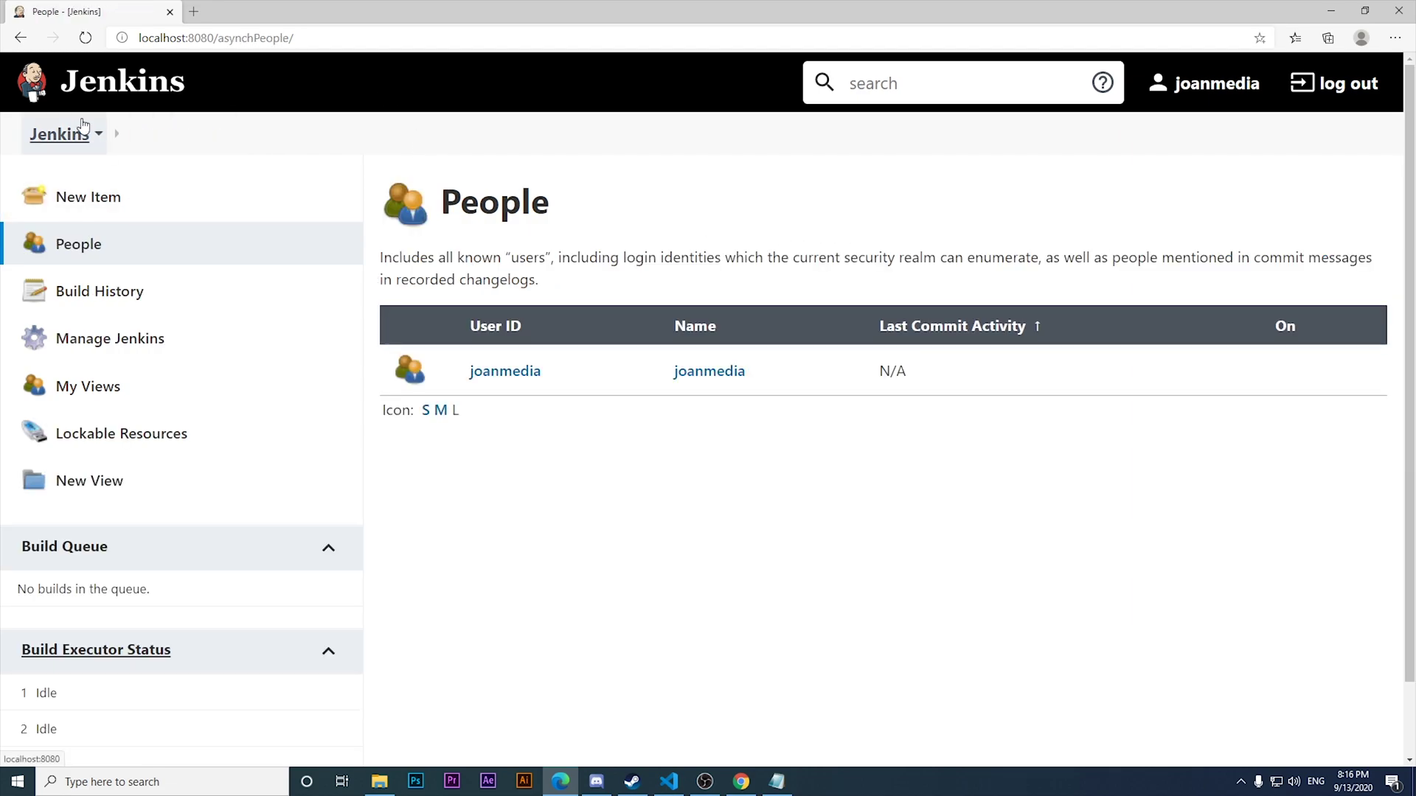
{"action": "left_click", "coordinate": [77, 109]}
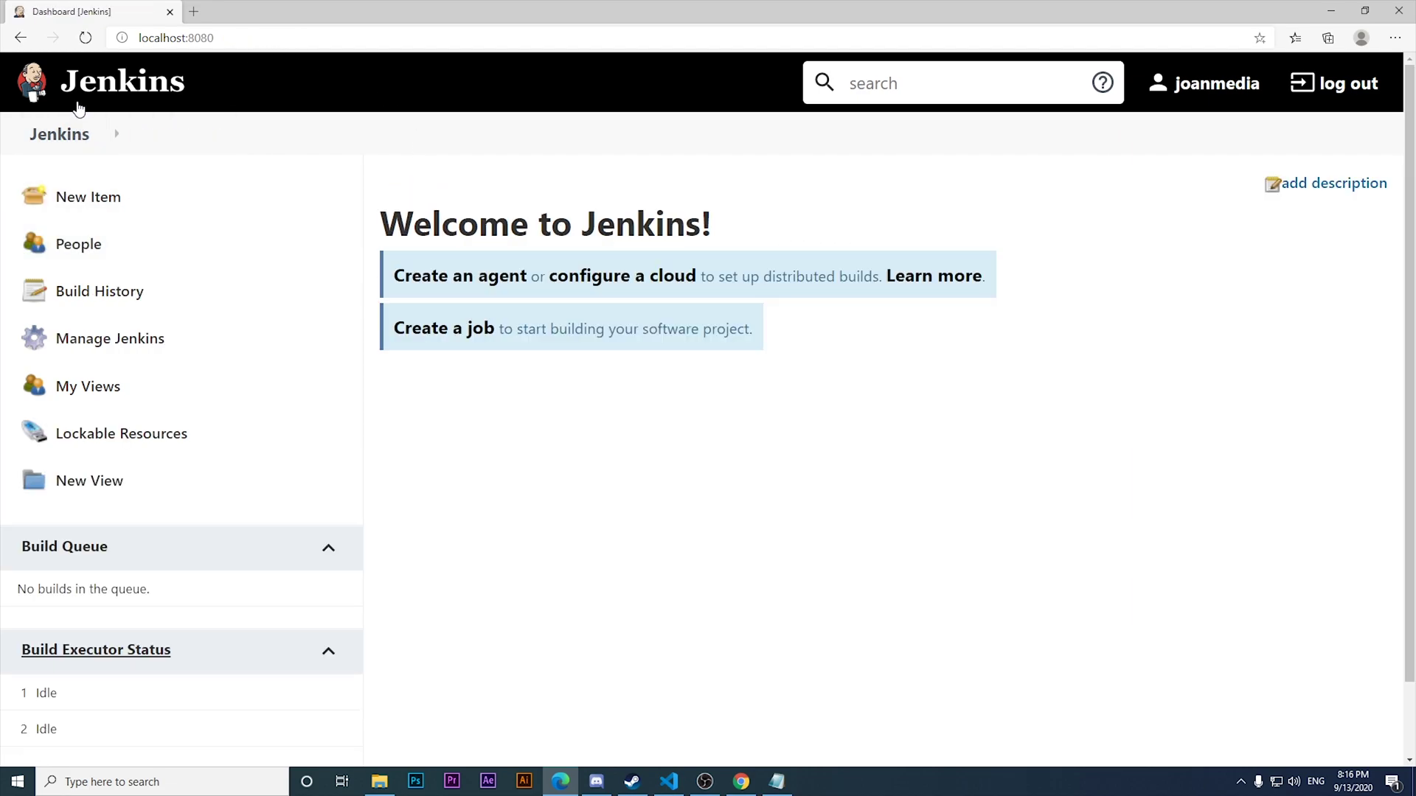